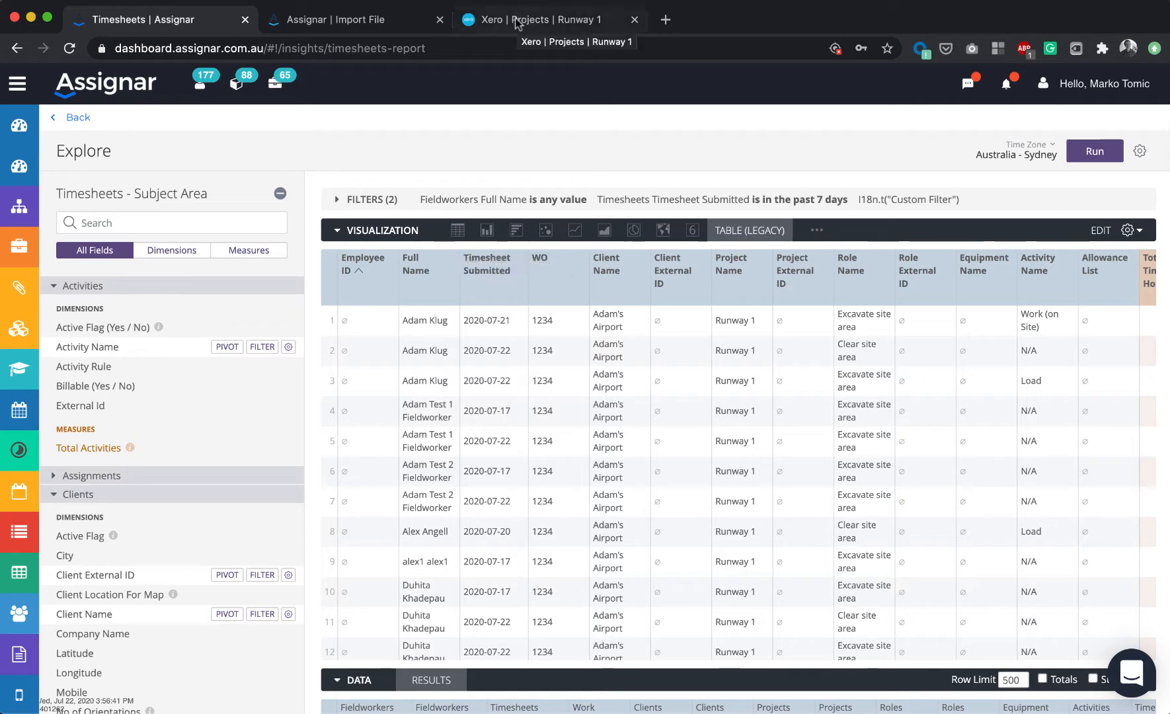
# - Compare the Assignar timesheets report, the UpSheets Import File page and the Xero Runway 1 project across the browser tabs
pyautogui.click(517, 22)
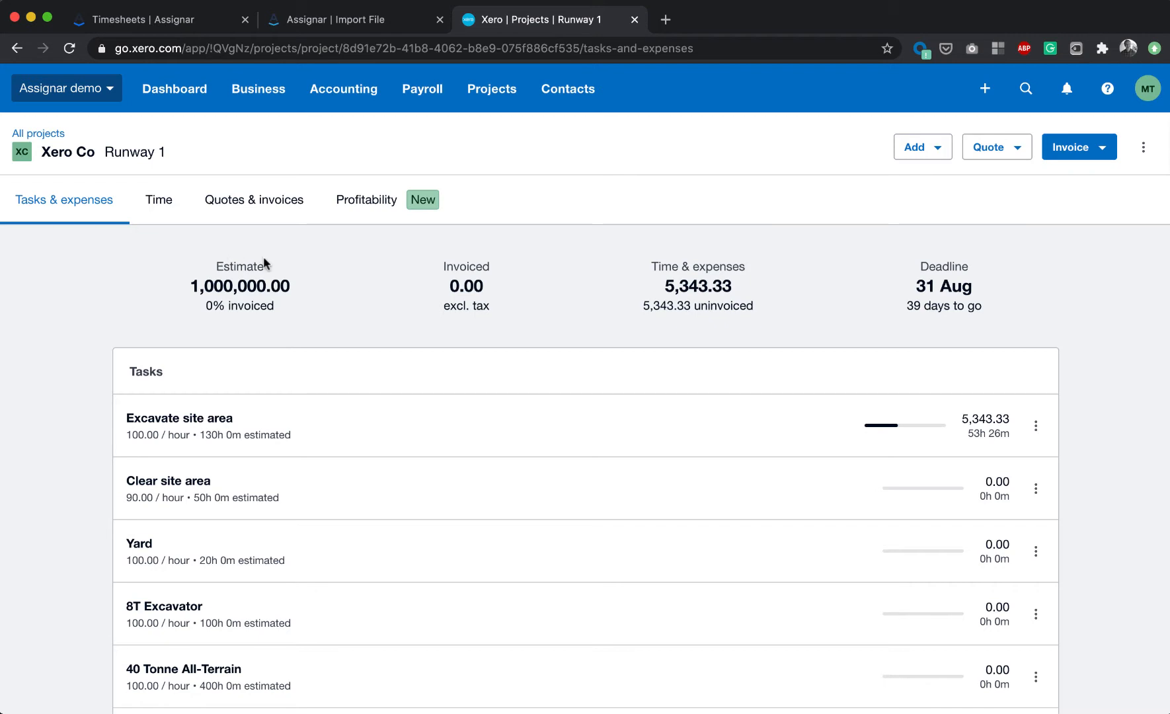
pyautogui.click(142, 25)
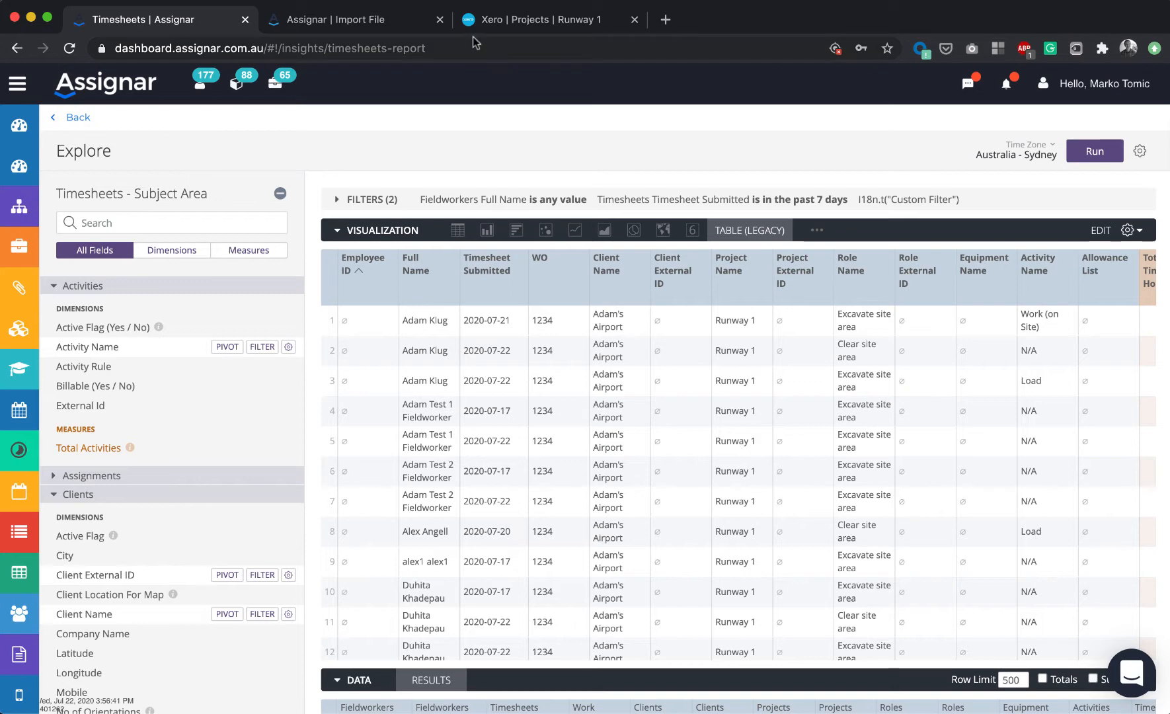
pyautogui.click(334, 30)
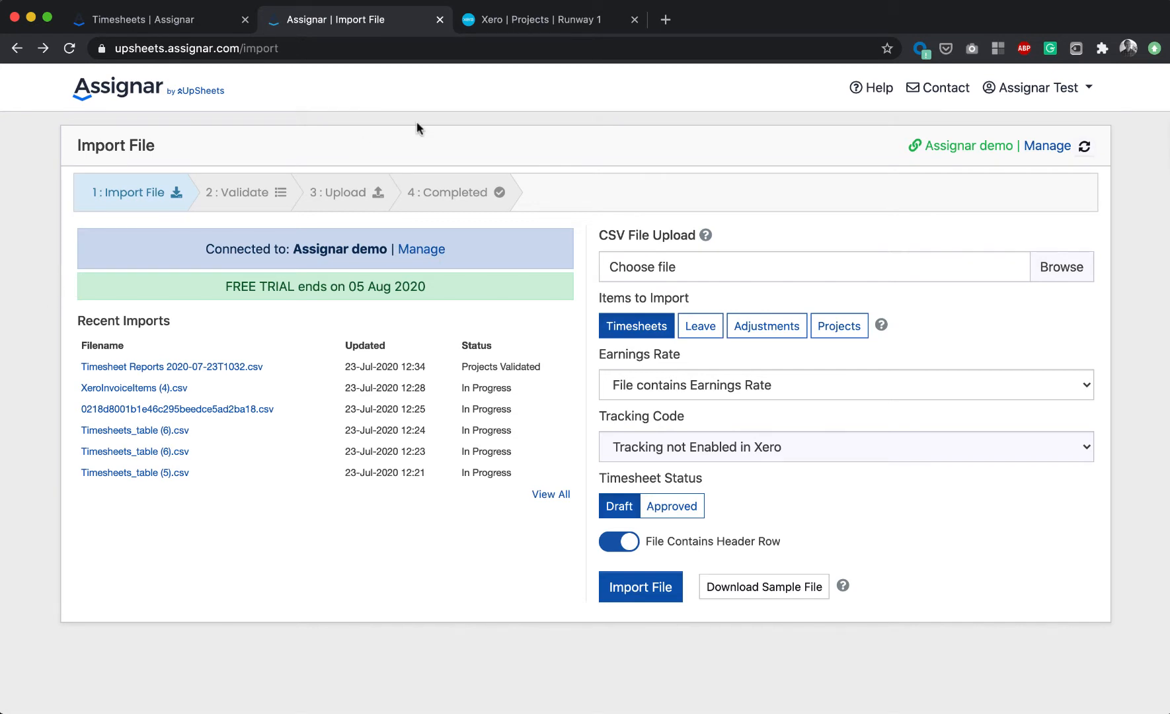
pyautogui.click(502, 30)
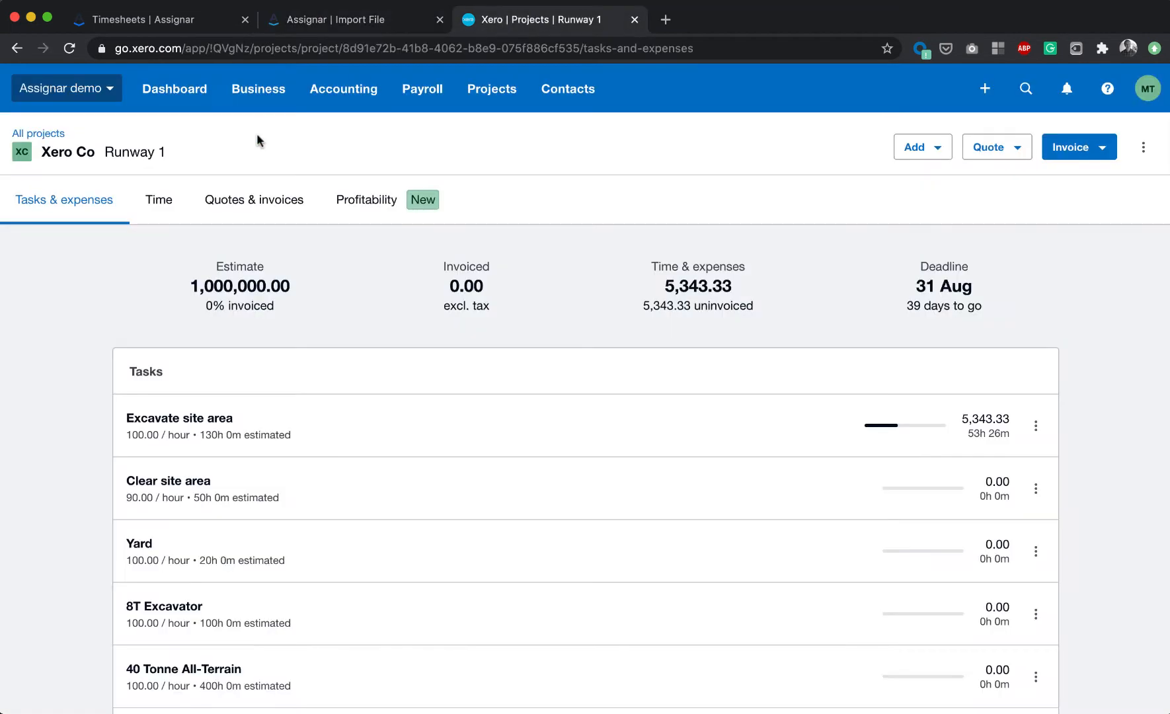
pyautogui.click(317, 27)
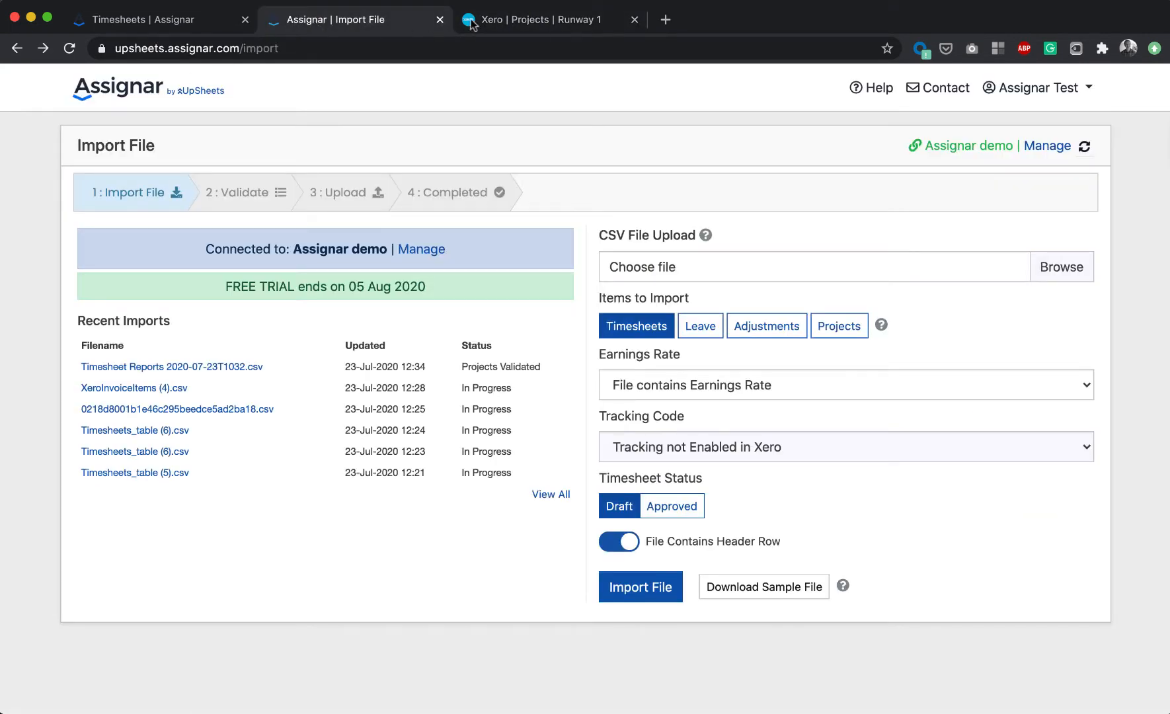
pyautogui.click(490, 24)
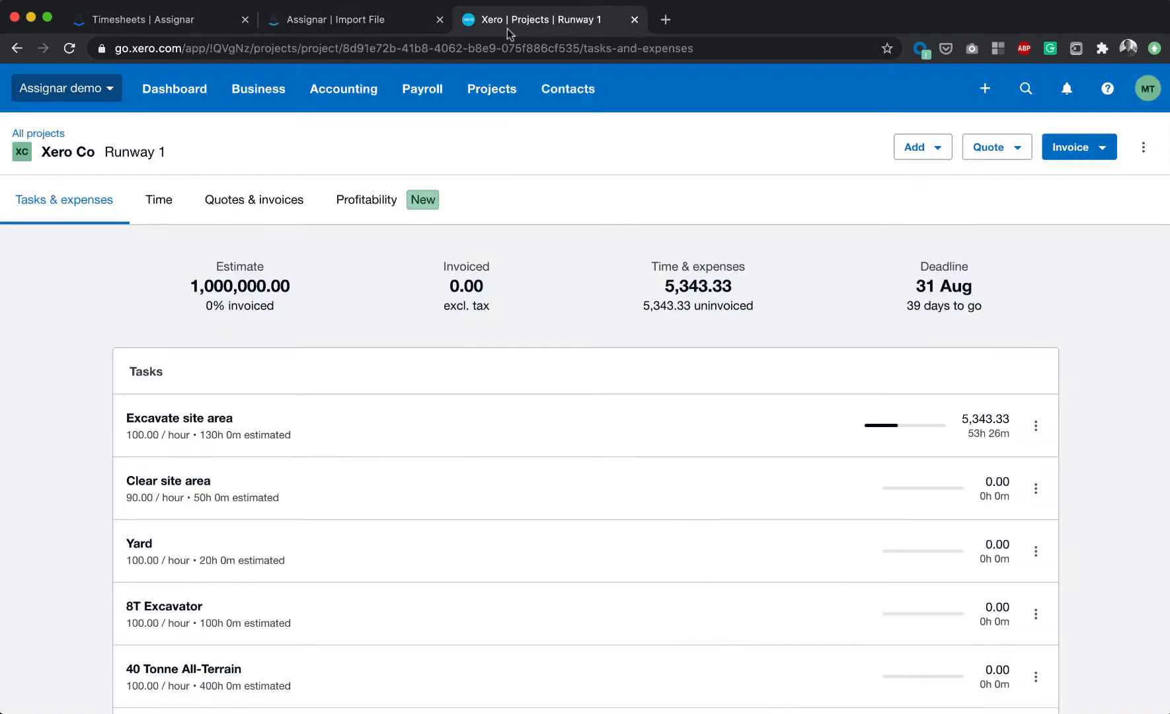
pyautogui.click(359, 28)
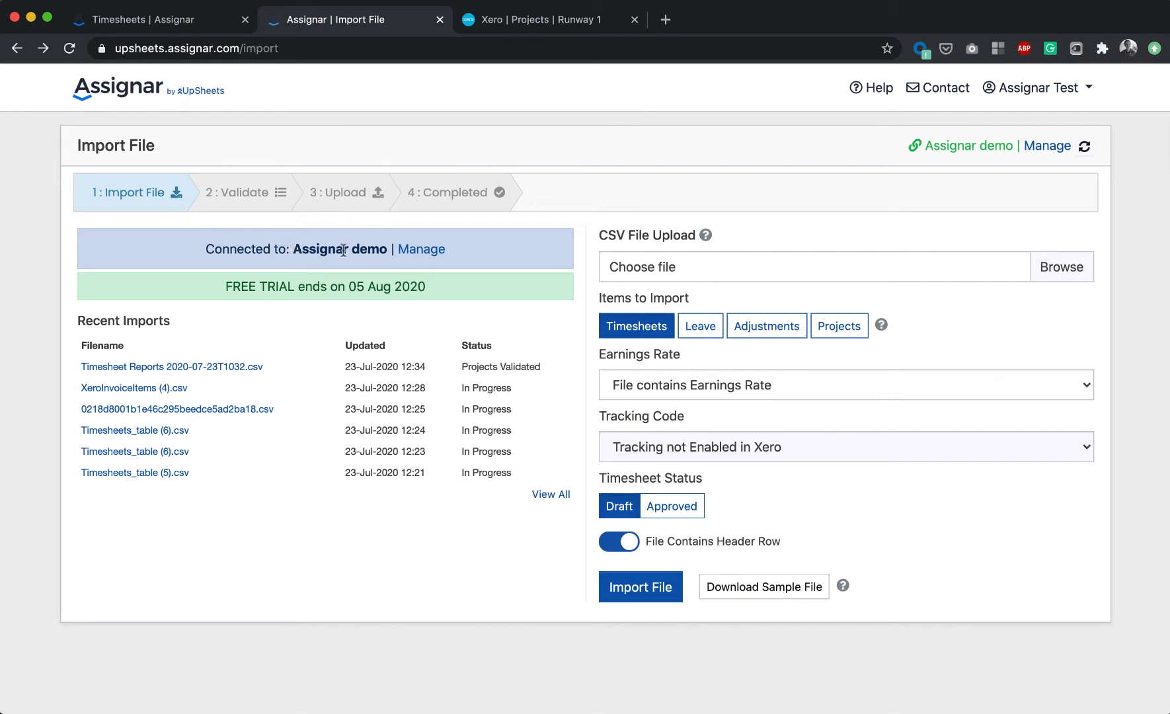
# - Review the connected Xero organisations list in UpSheets and return to the Import File page
pyautogui.click(405, 253)
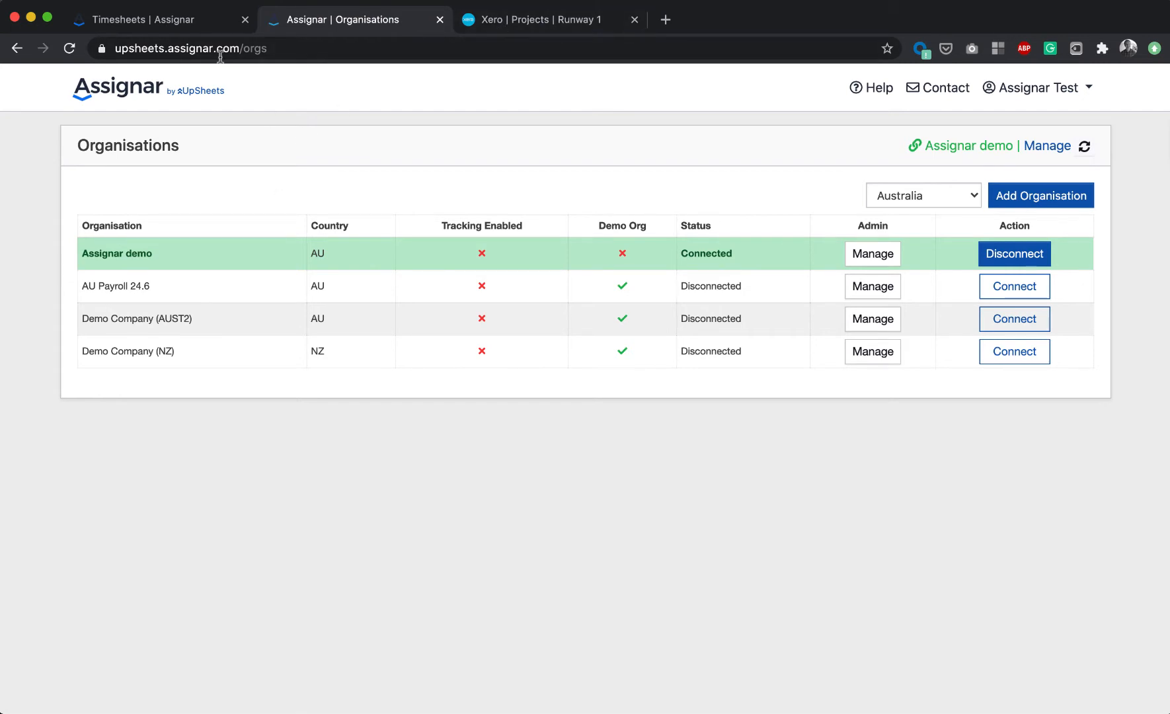
pyautogui.click(116, 93)
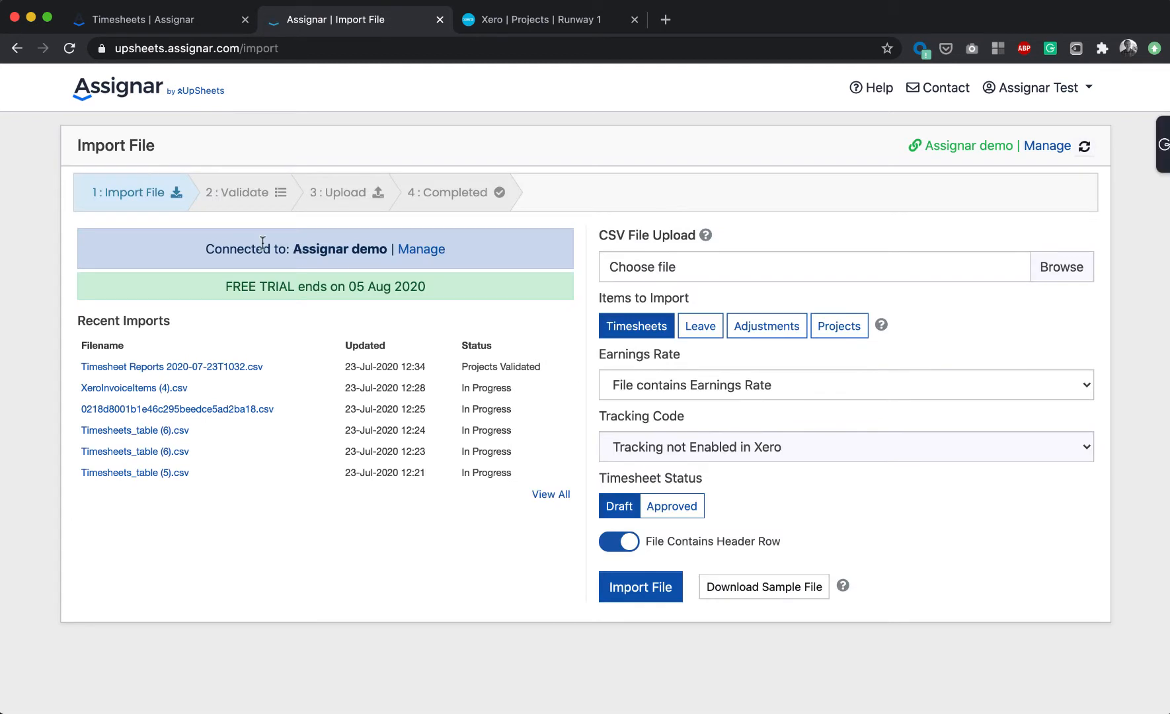
# - Open the list of all in-progress Xero projects and dismiss the staff-invite tip and organisation menu
pyautogui.click(490, 19)
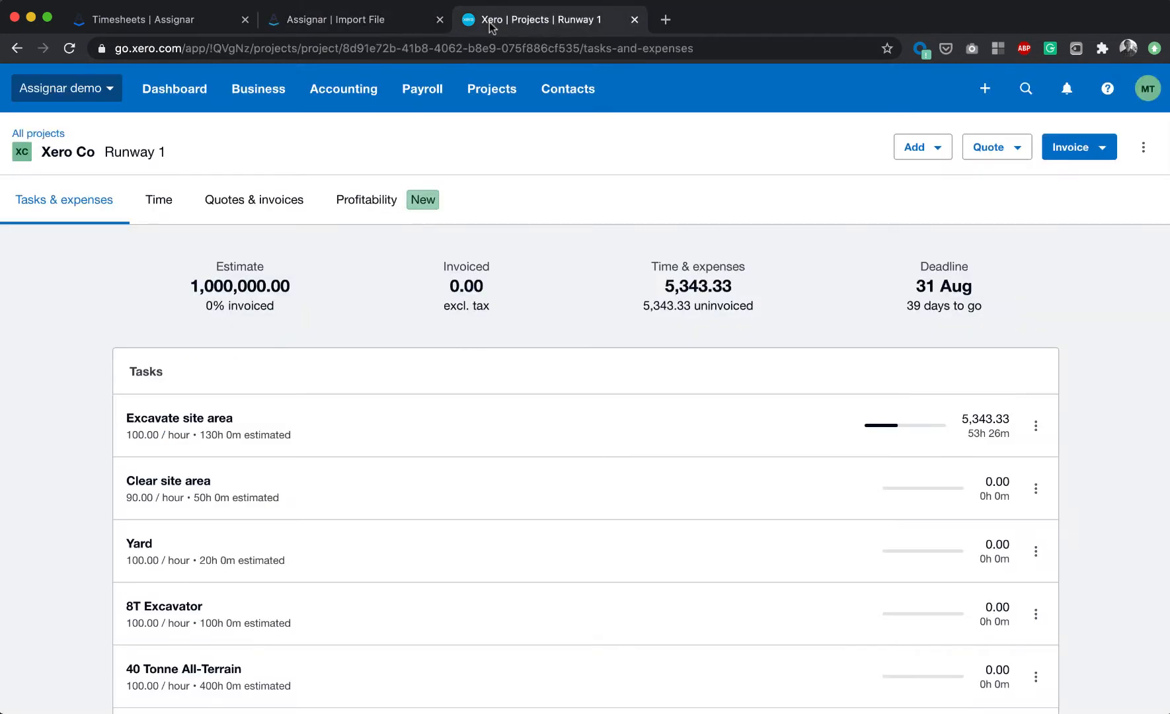
pyautogui.click(480, 94)
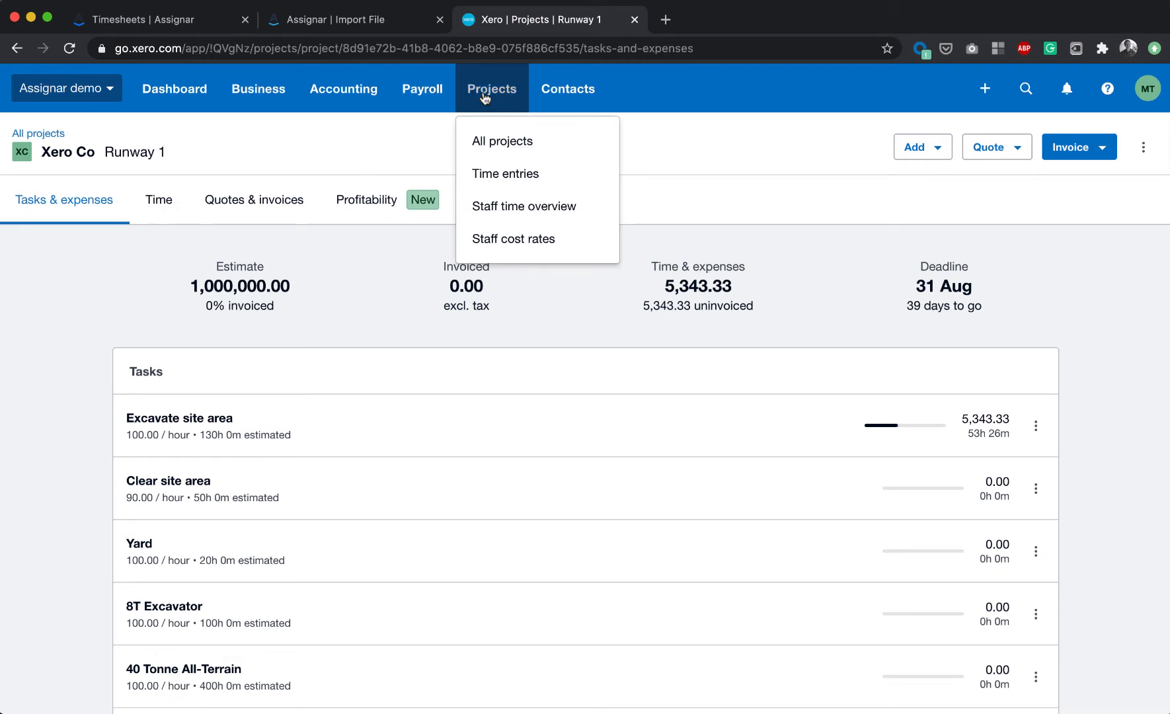
pyautogui.click(490, 141)
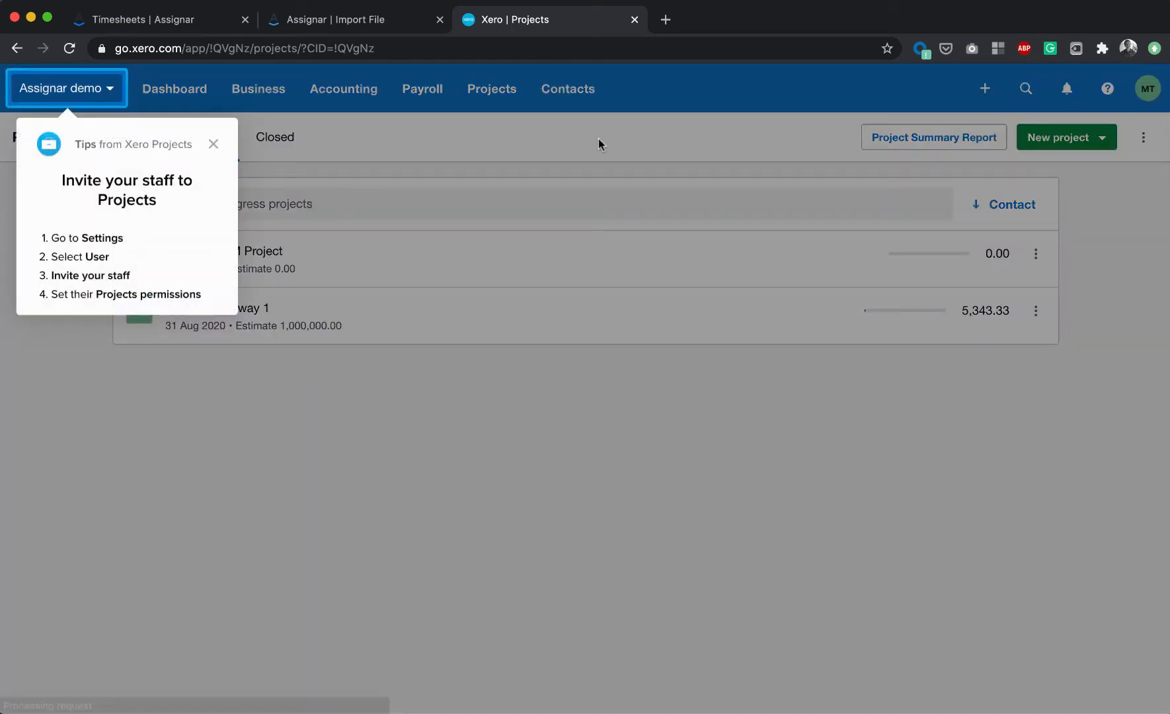
pyautogui.click(213, 143)
pyautogui.click(23, 91)
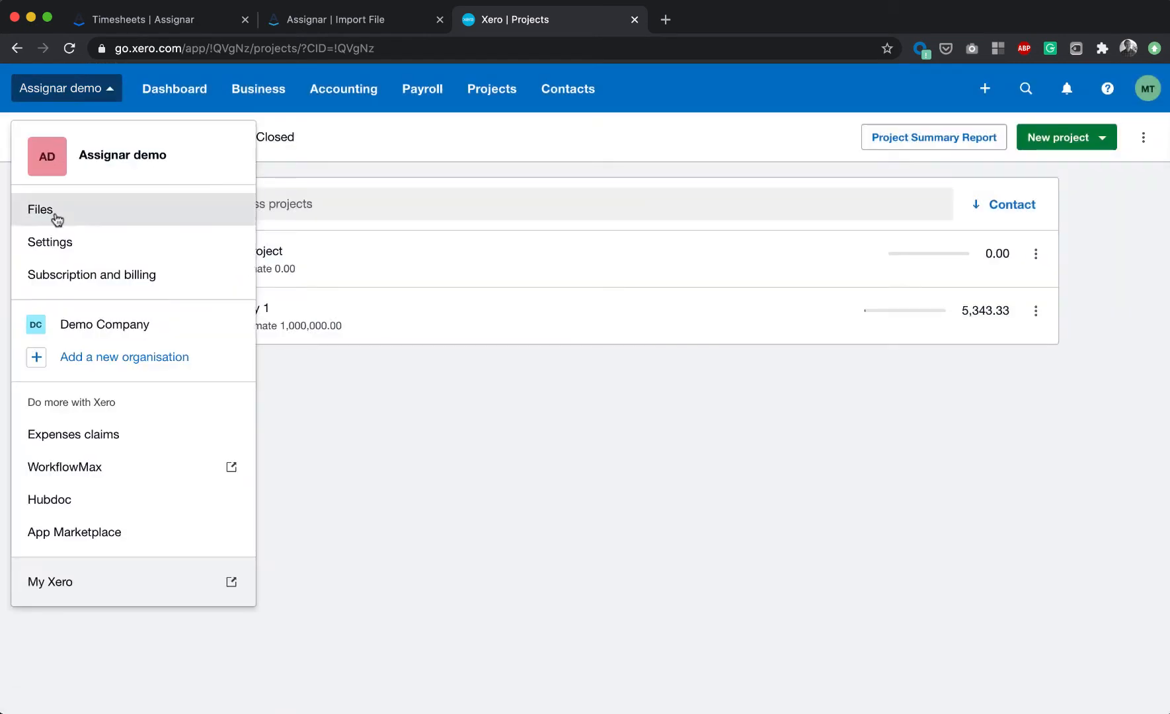
pyautogui.click(429, 153)
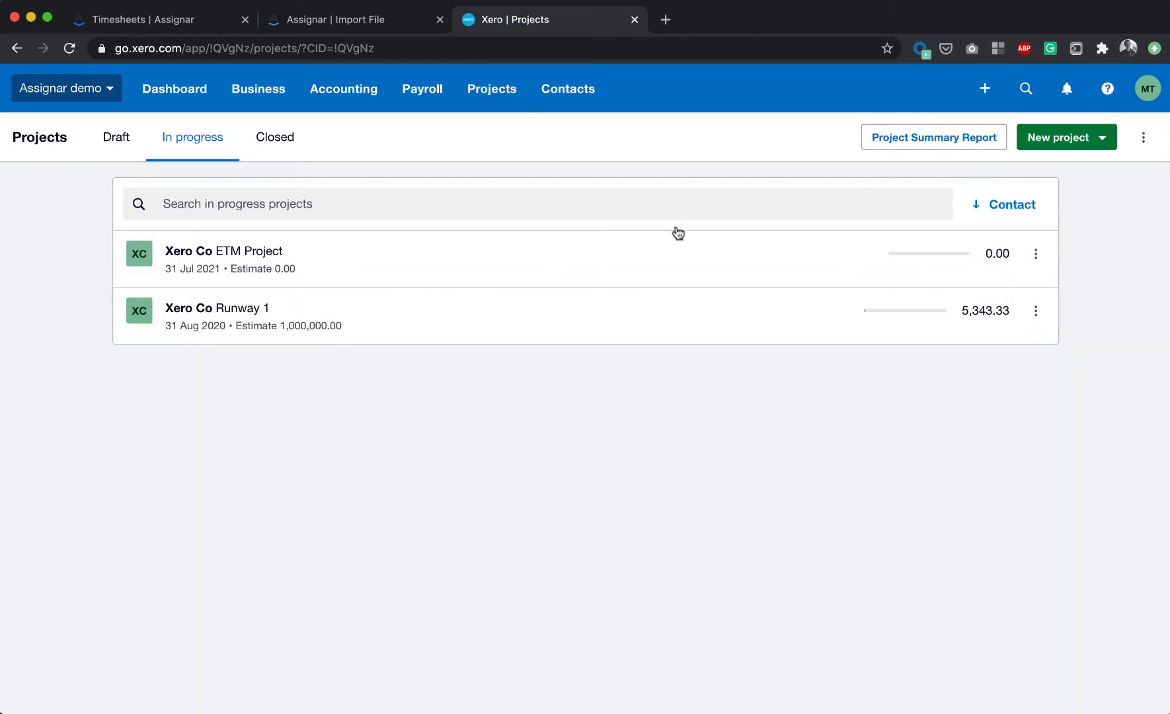
# - Try filling in a new in-progress project for contact Xero Co with a 1000000 estimate, then close the form unsaved
pyautogui.click(1081, 147)
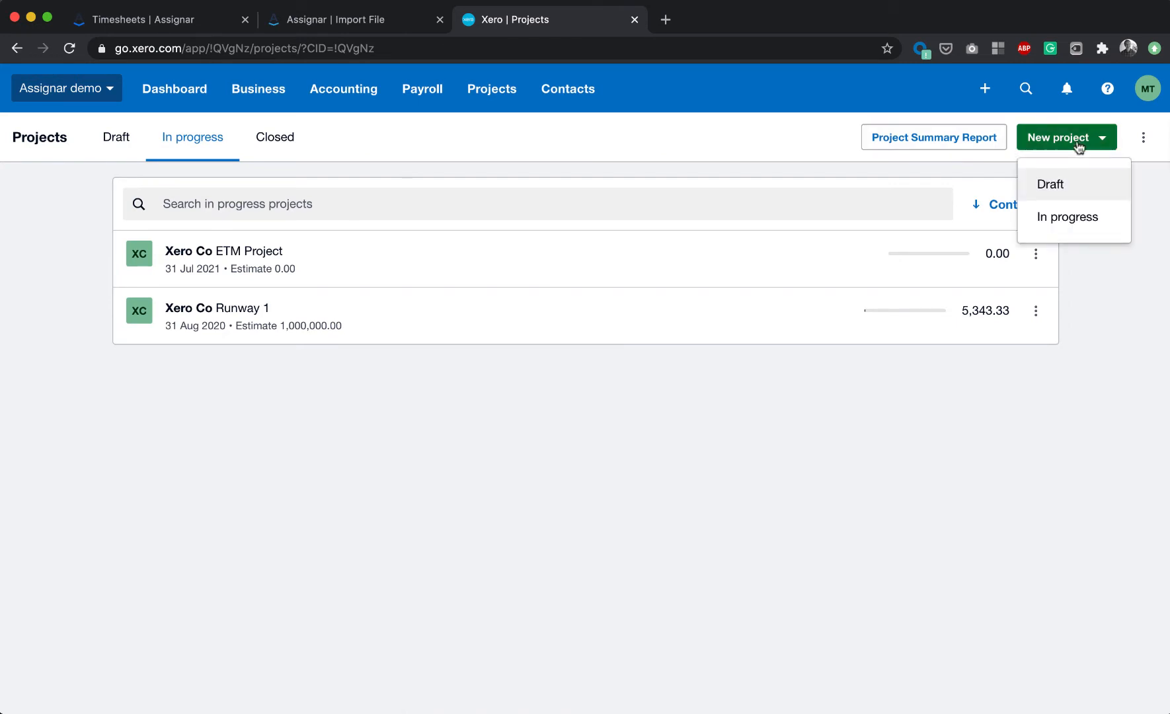
pyautogui.click(1073, 230)
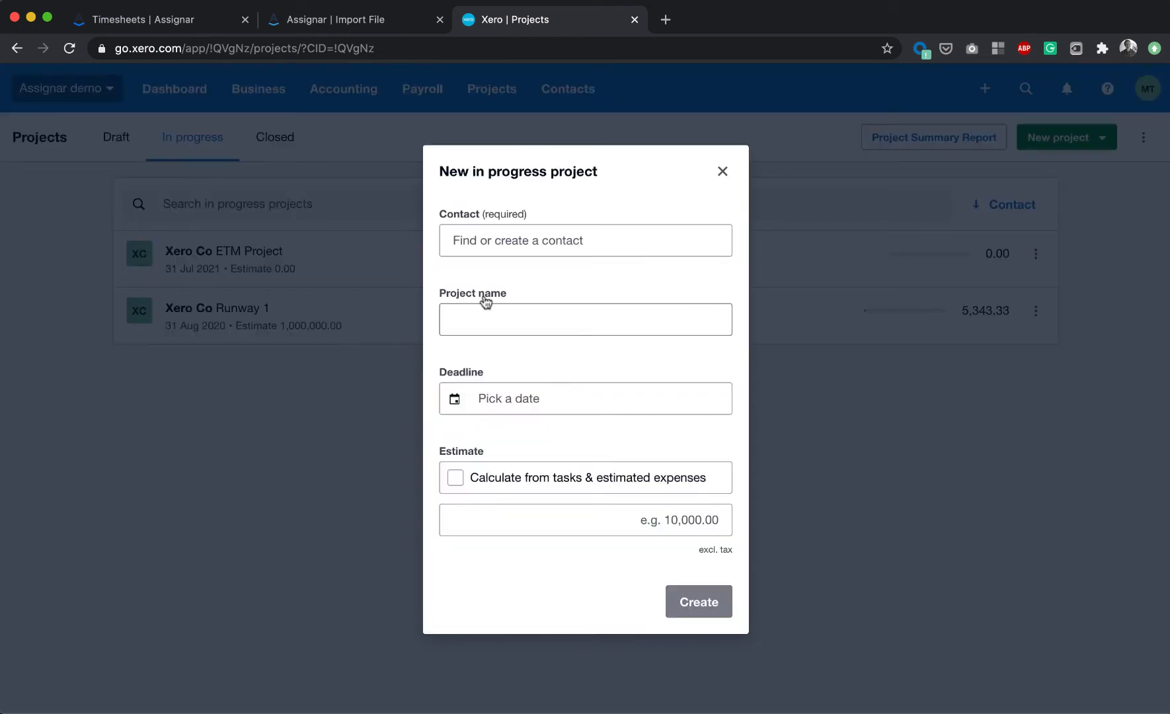
pyautogui.click(487, 242)
pyautogui.click(484, 289)
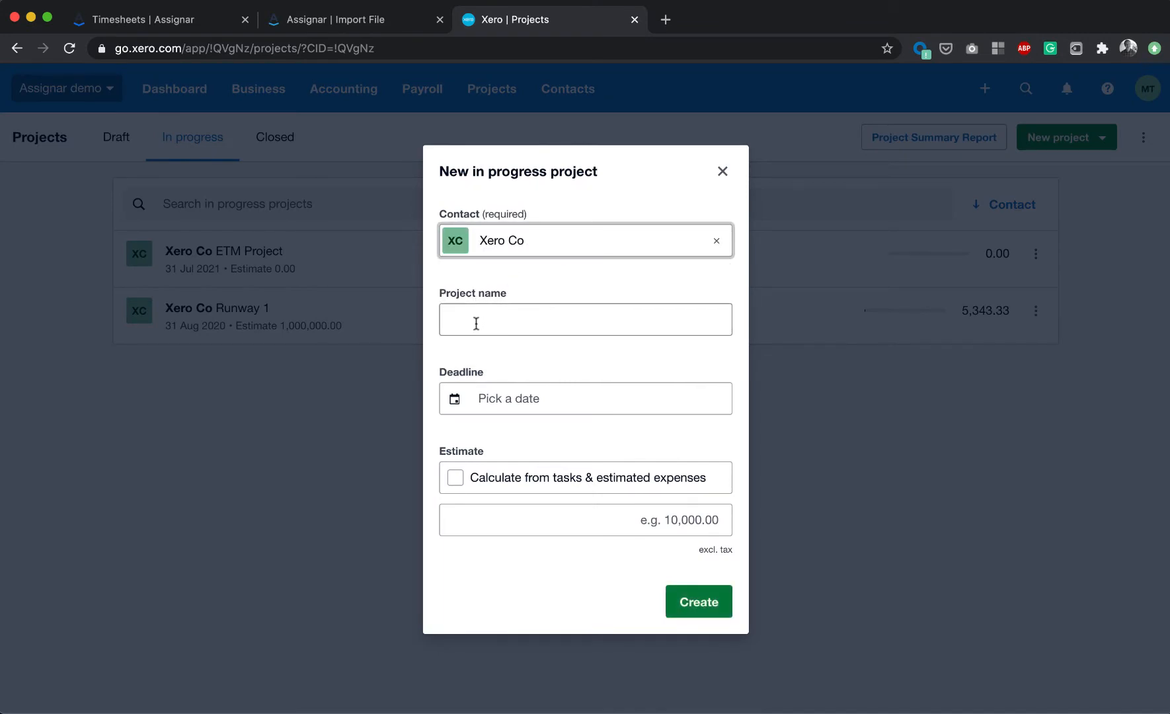
pyautogui.click(501, 397)
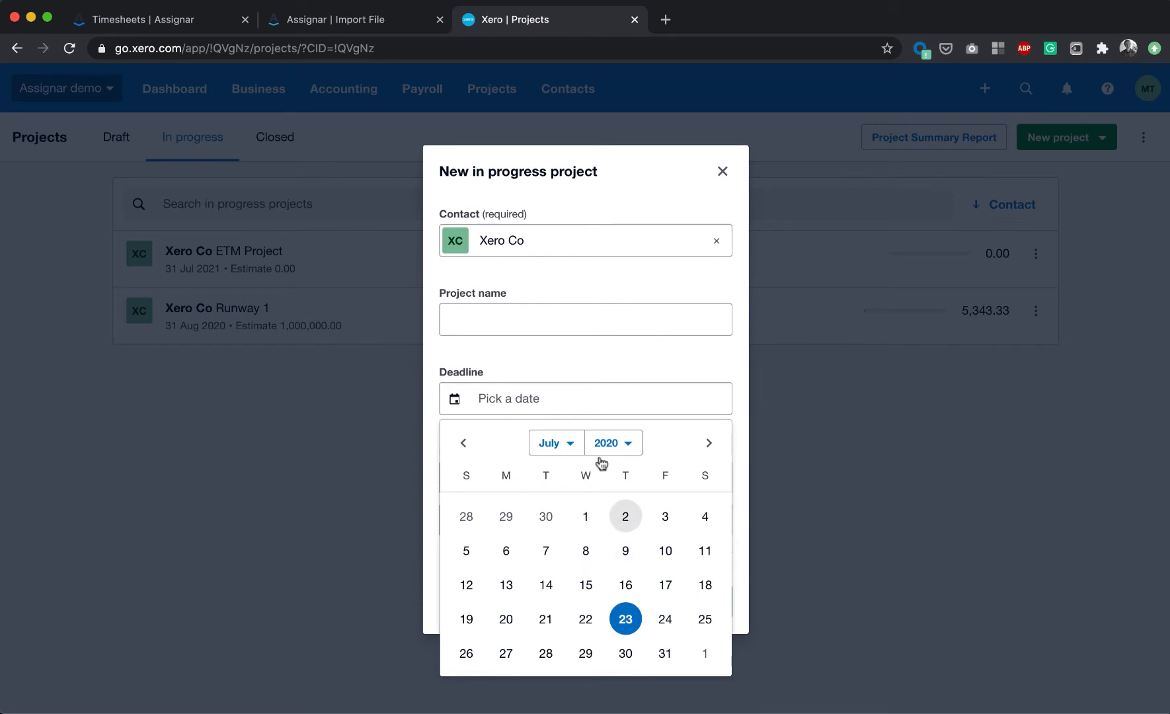
pyautogui.click(594, 377)
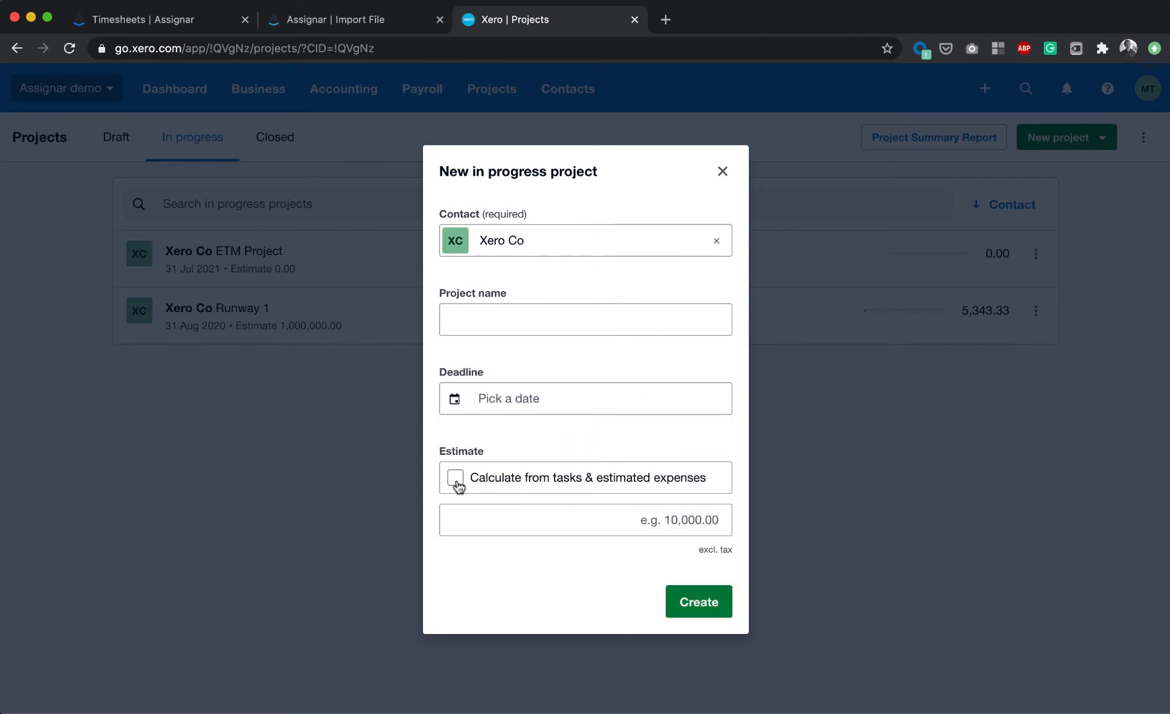
pyautogui.click(503, 521)
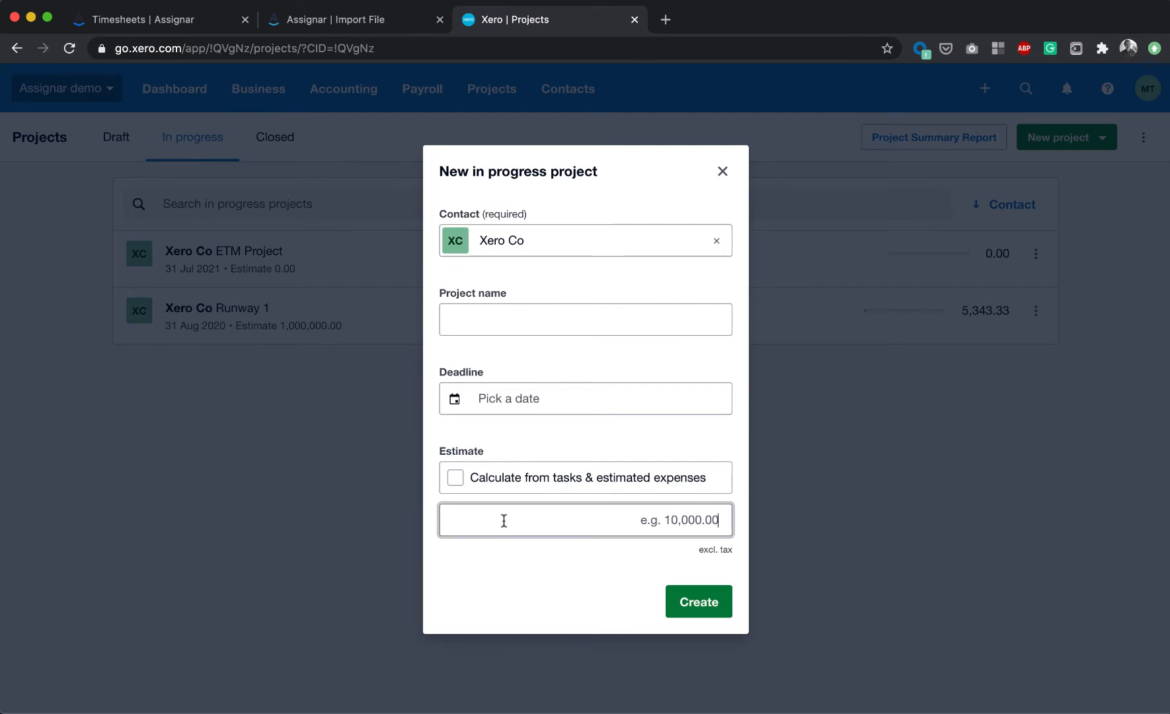
pyautogui.write('1000000')
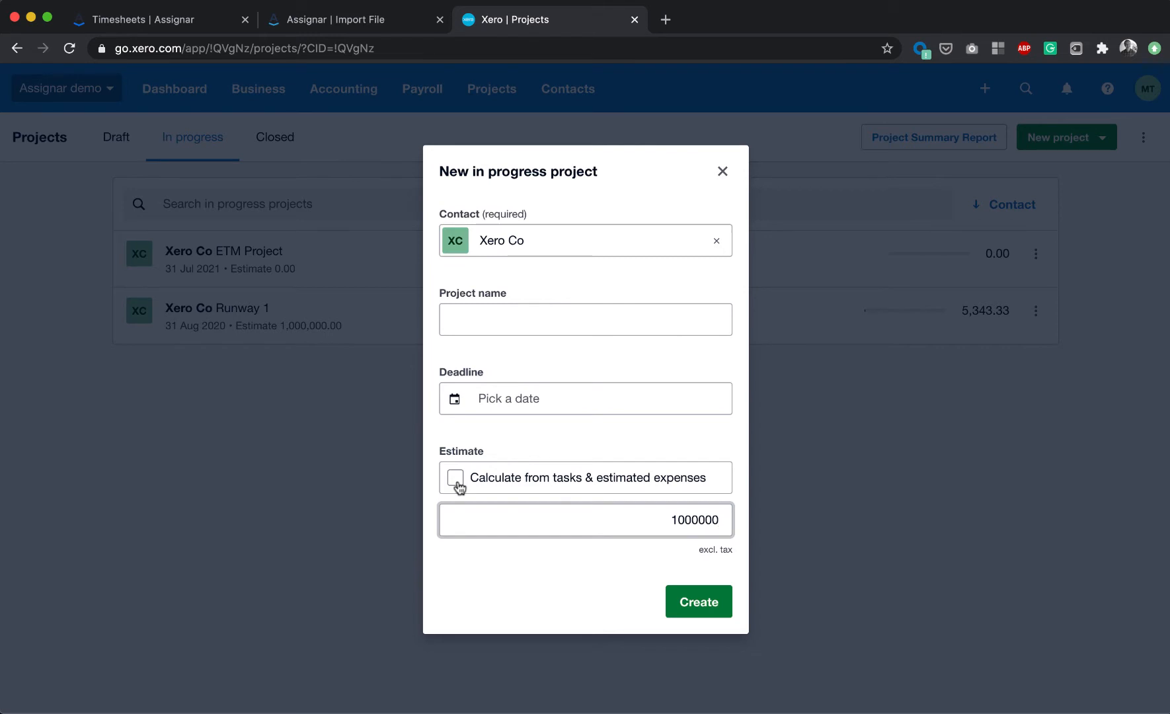
pyautogui.click(458, 486)
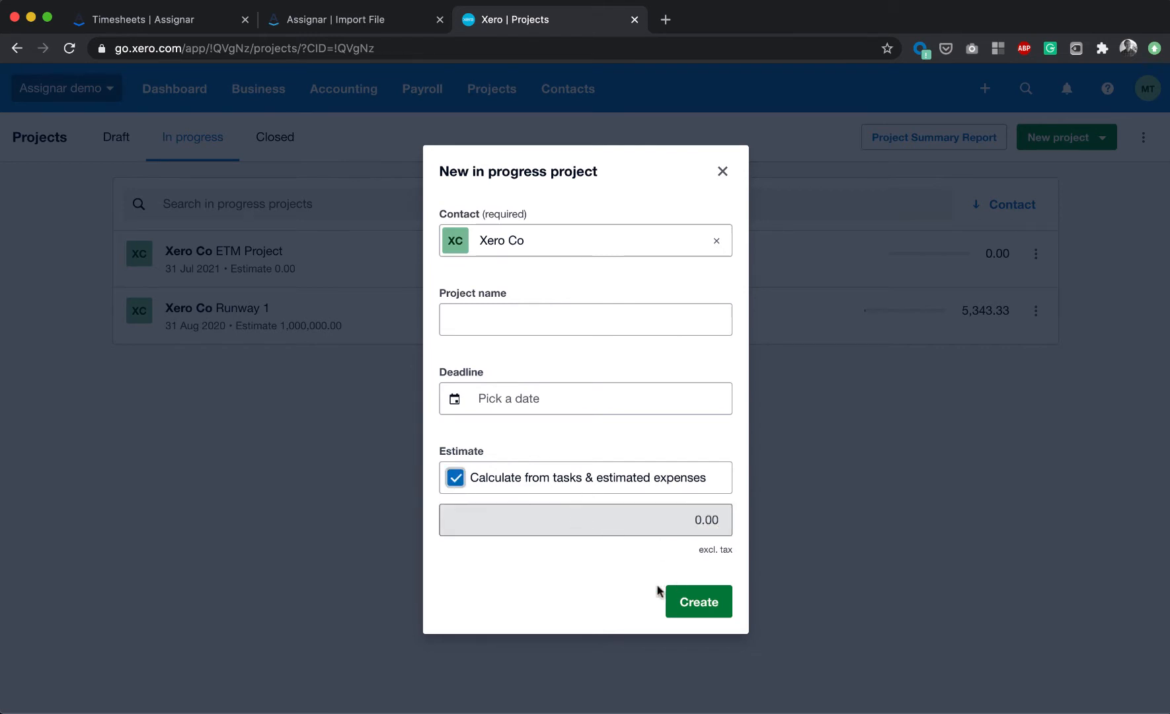
pyautogui.click(484, 489)
pyautogui.click(723, 172)
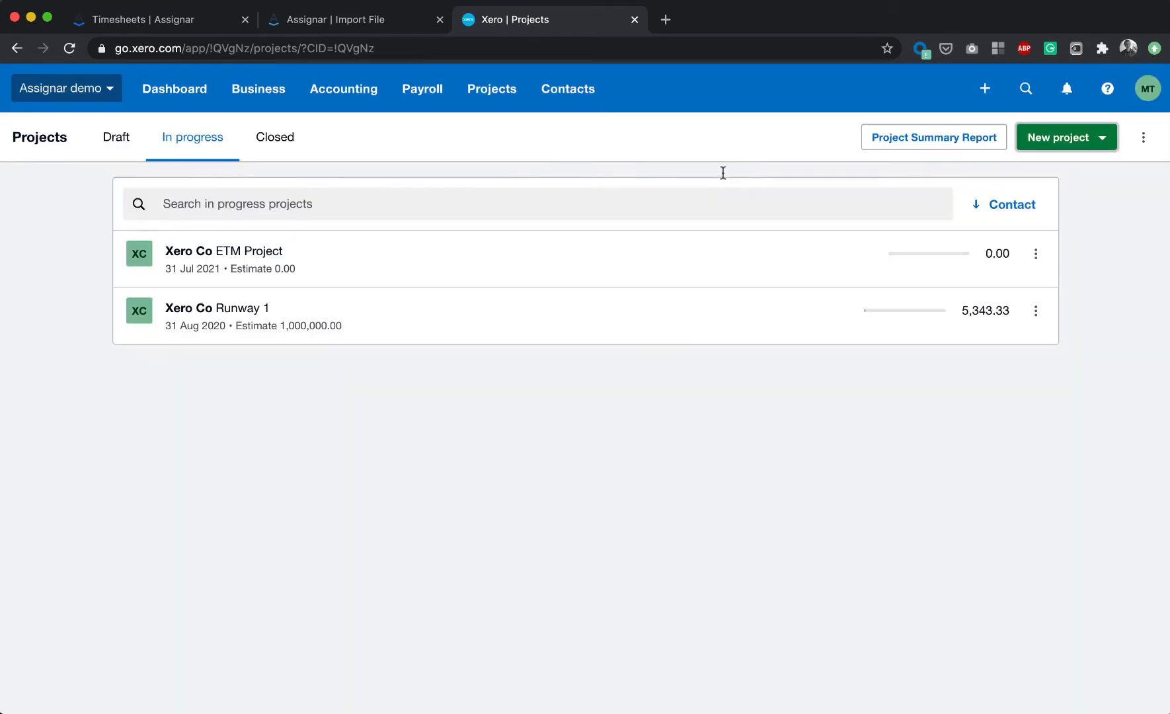
# - Open the Runway 1 project and review its task list and the options for adding items
pyautogui.click(236, 313)
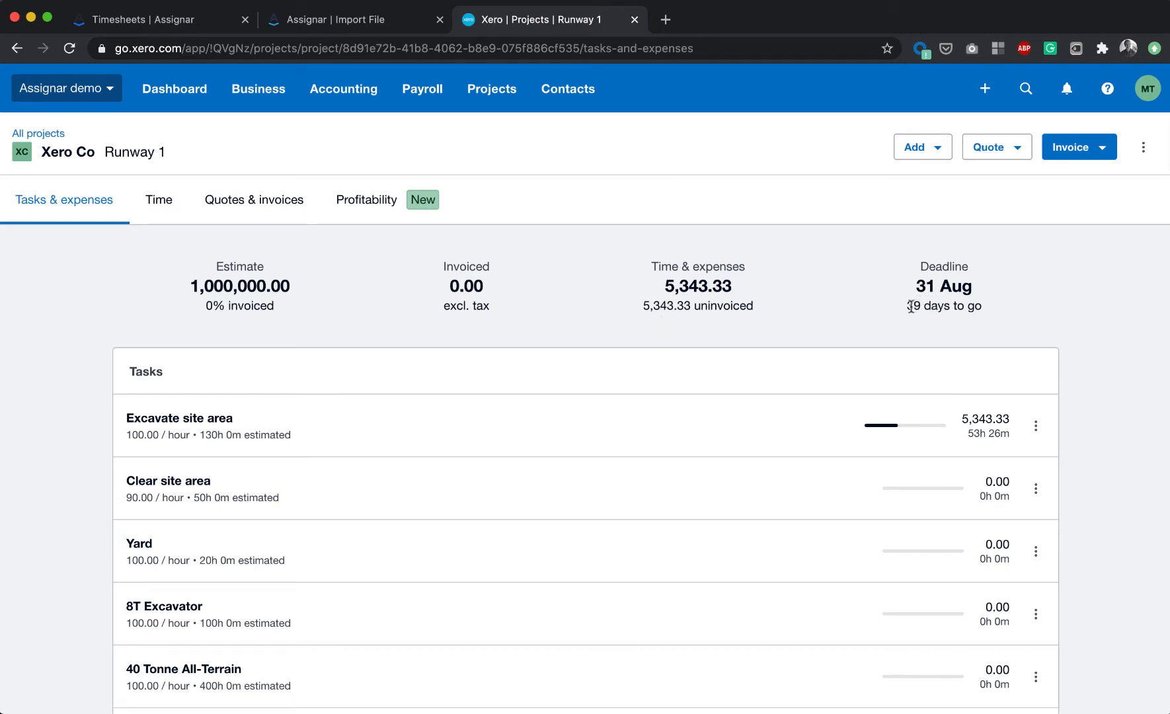
pyautogui.scroll(-4, 543, 433)
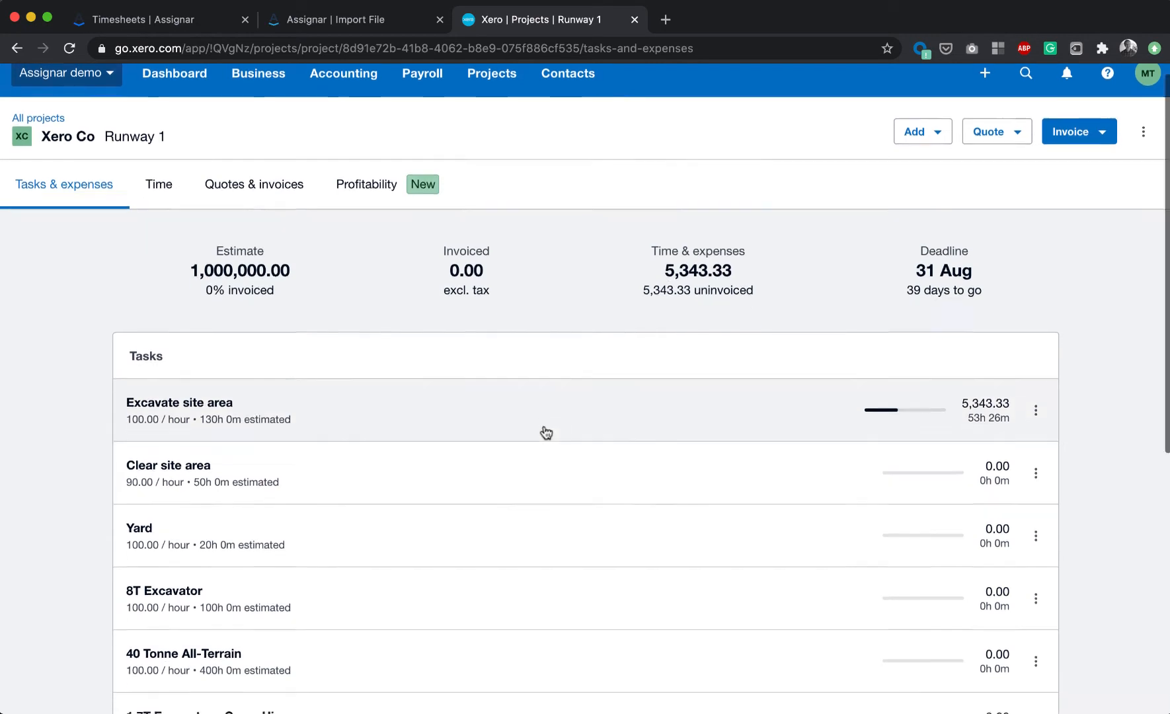
pyautogui.scroll(4, 543, 434)
pyautogui.click(915, 150)
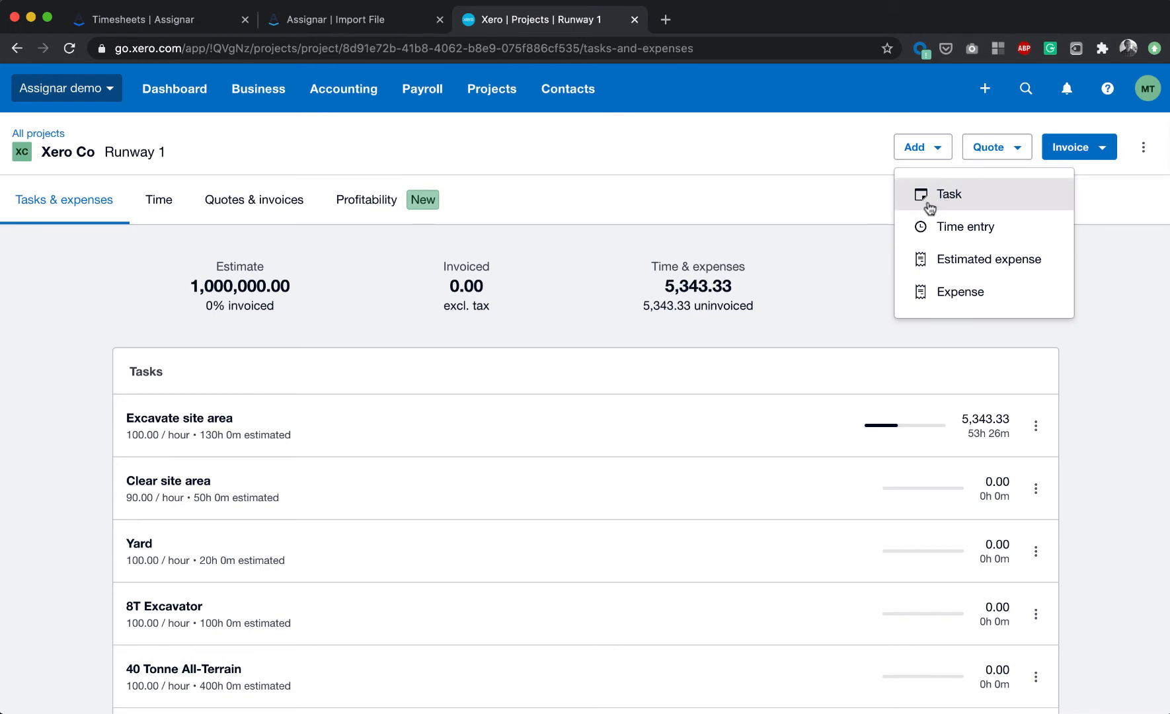
pyautogui.click(853, 279)
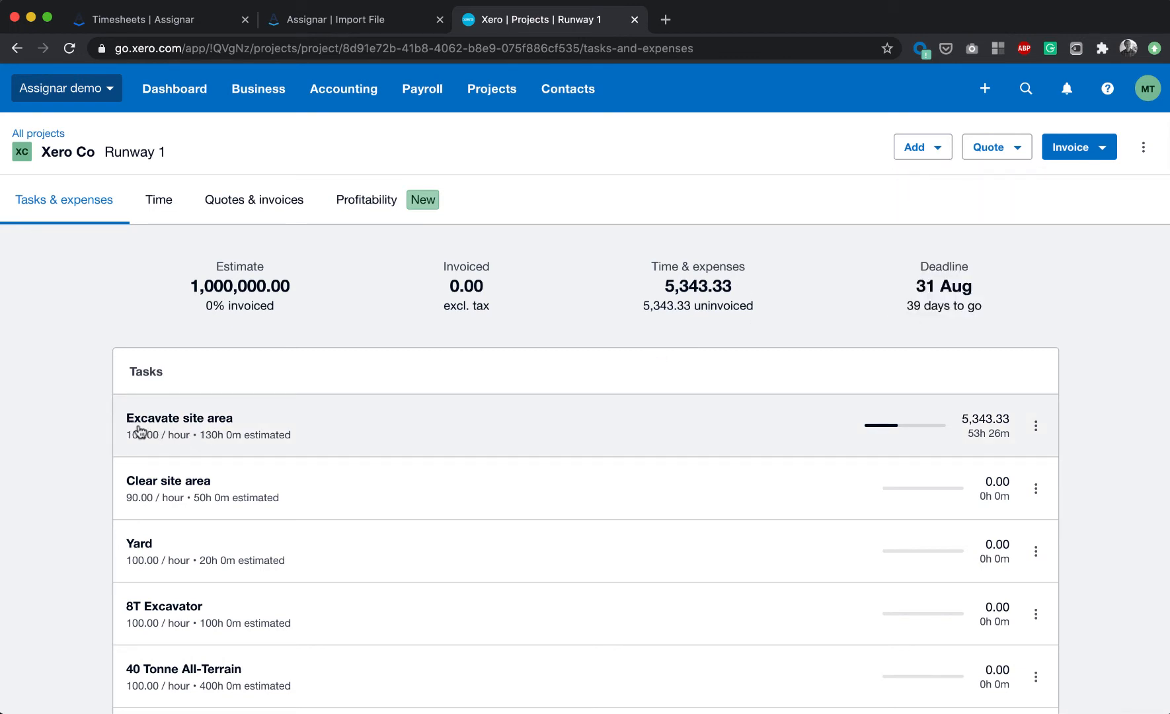
pyautogui.scroll(-1, 345, 463)
pyautogui.scroll(-5, 344, 464)
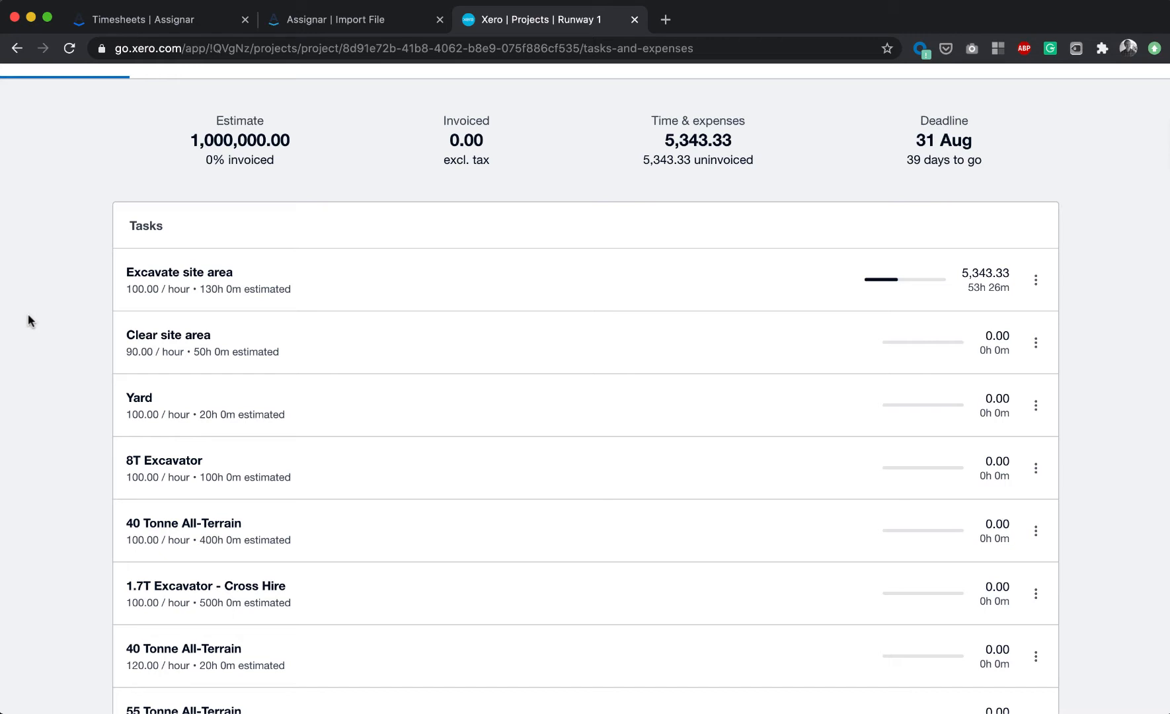
pyautogui.scroll(3, 27, 313)
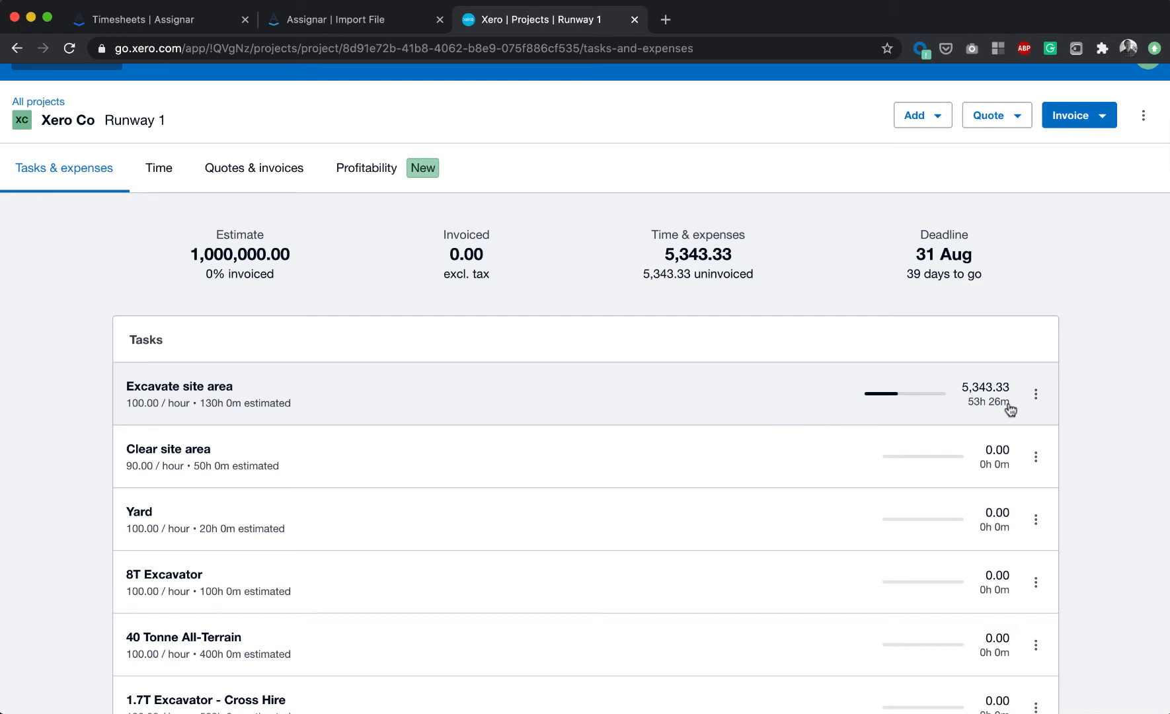
# - Inspect the Excavate site area task's estimated hours and charge type in its edit form, then return to the Import File tab
pyautogui.click(1036, 394)
pyautogui.click(919, 444)
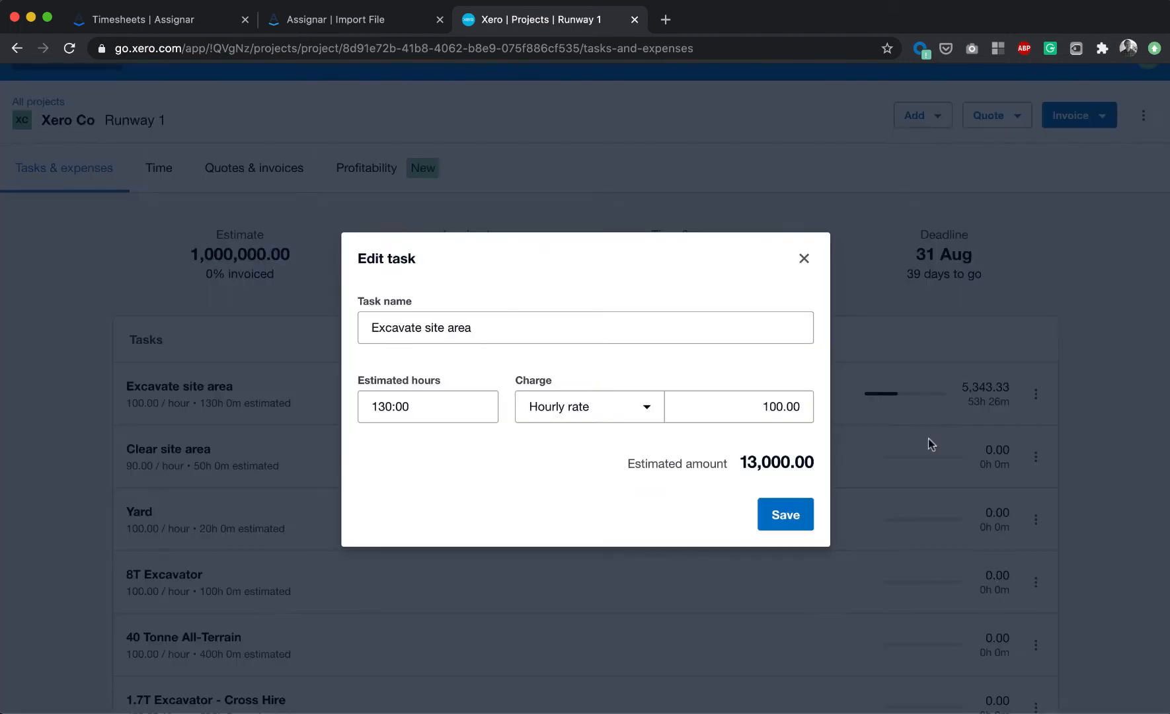
pyautogui.moveTo(430, 409); pyautogui.dragTo(363, 408)
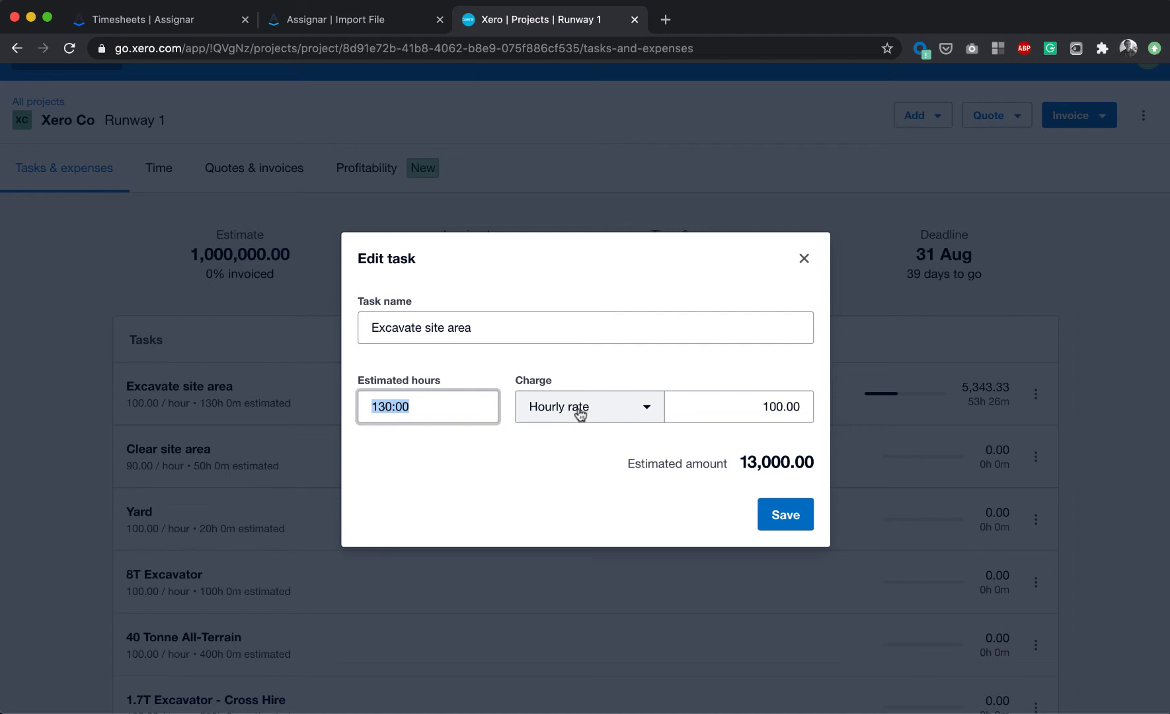
pyautogui.click(742, 408)
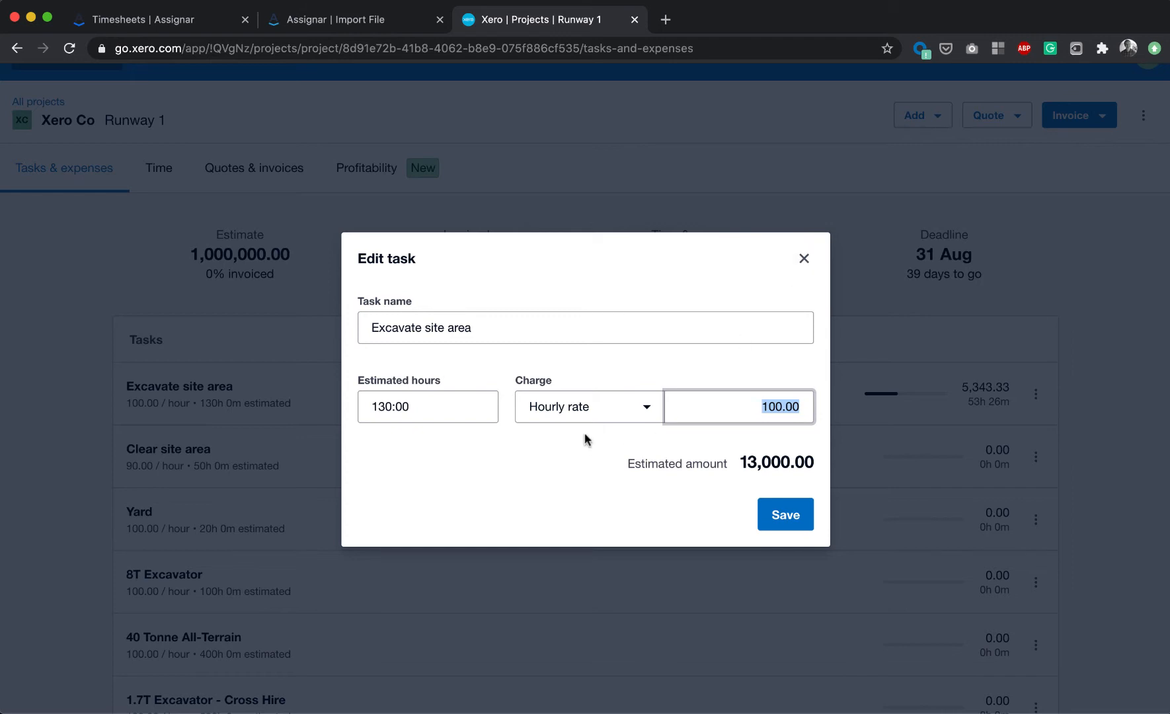
pyautogui.click(592, 410)
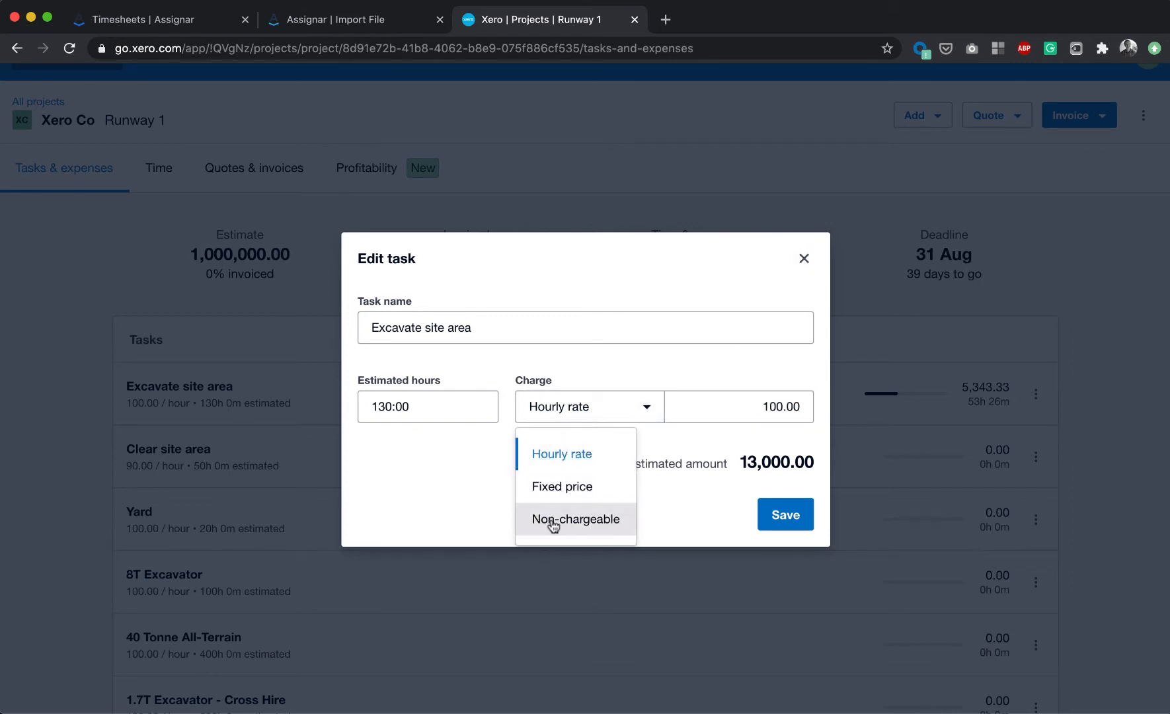
pyautogui.click(434, 495)
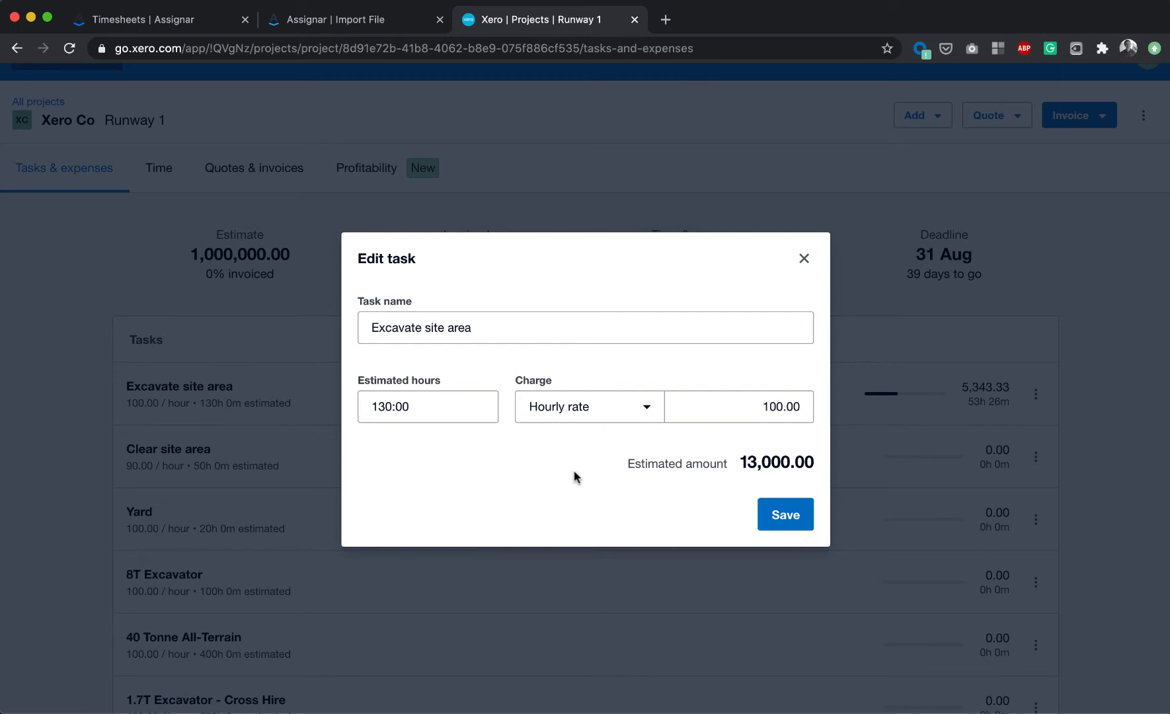
pyautogui.click(338, 23)
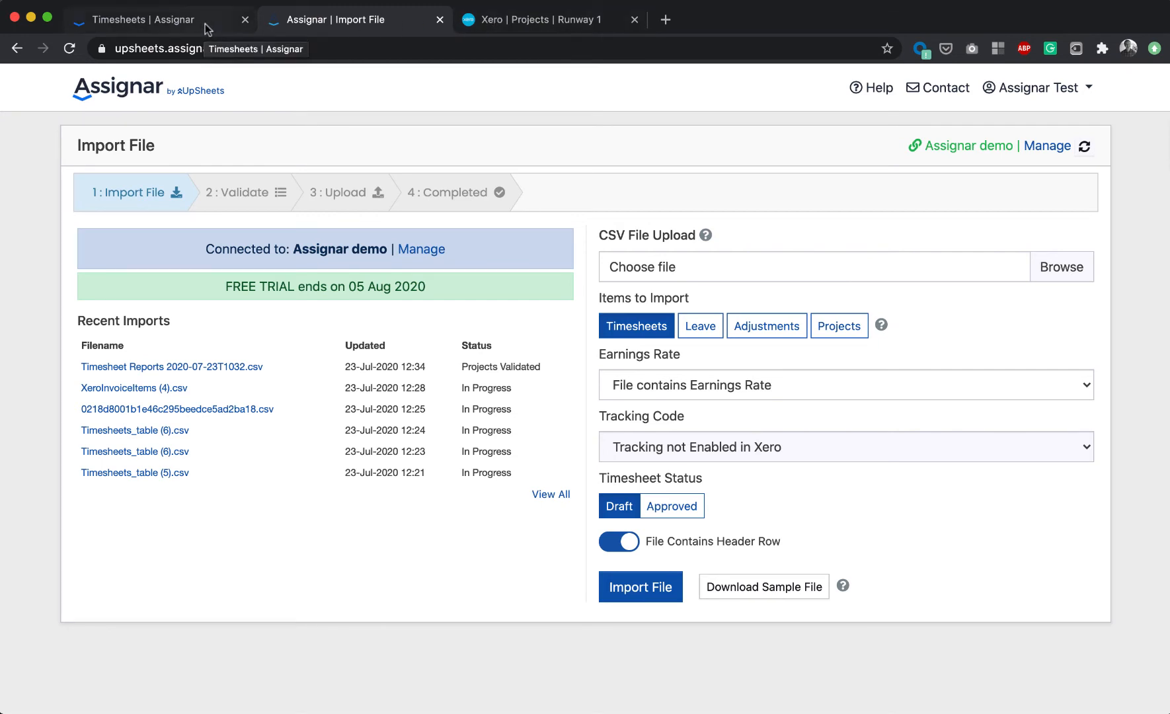
# - Review the Runway 1 project's task list with rates and estimated hours, and check the invoice options
pyautogui.click(531, 27)
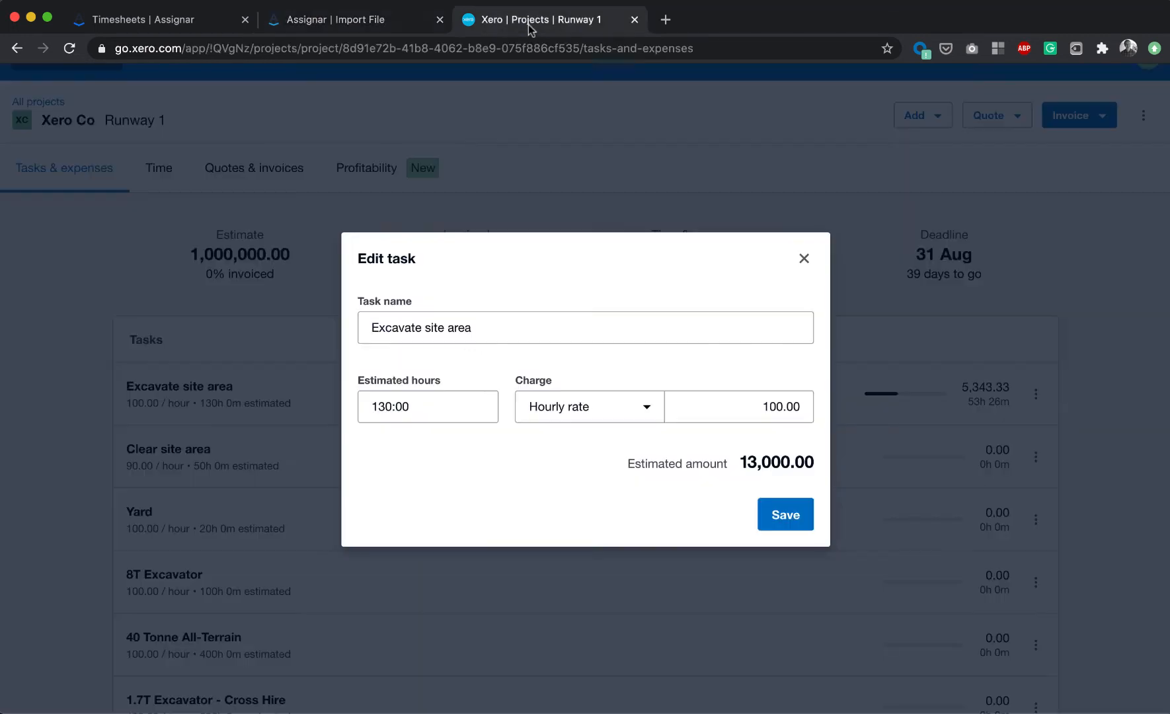
pyautogui.click(804, 257)
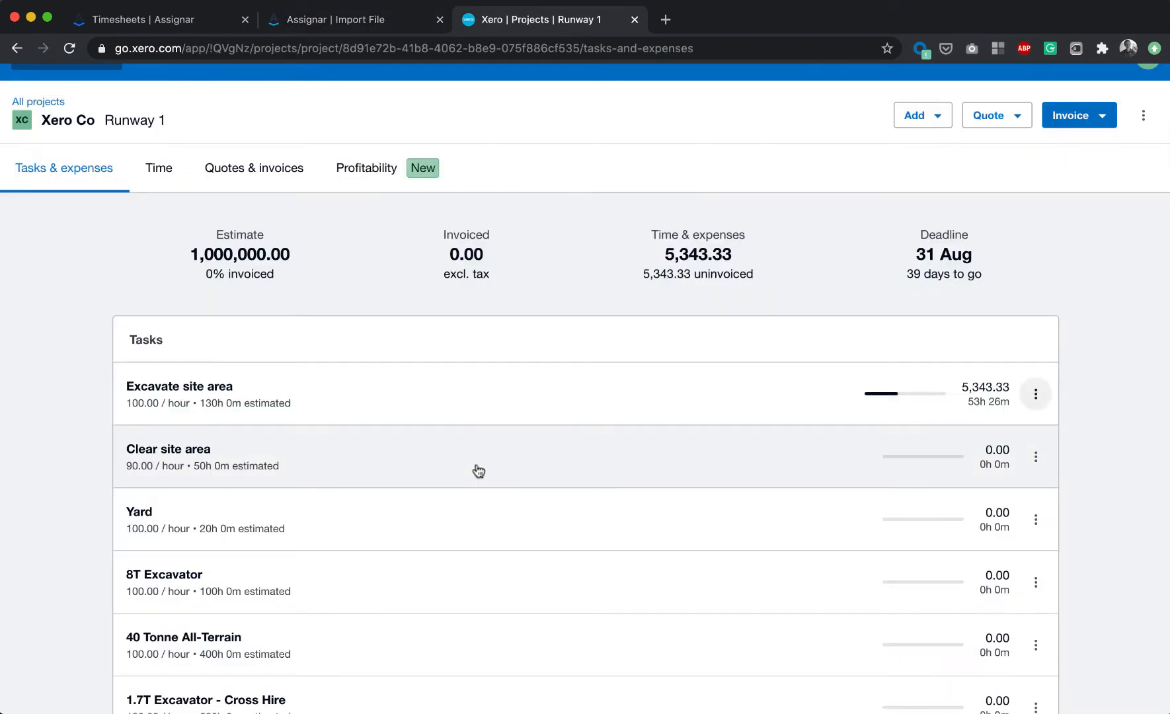
pyautogui.scroll(-2, 478, 470)
pyautogui.scroll(-1, 479, 471)
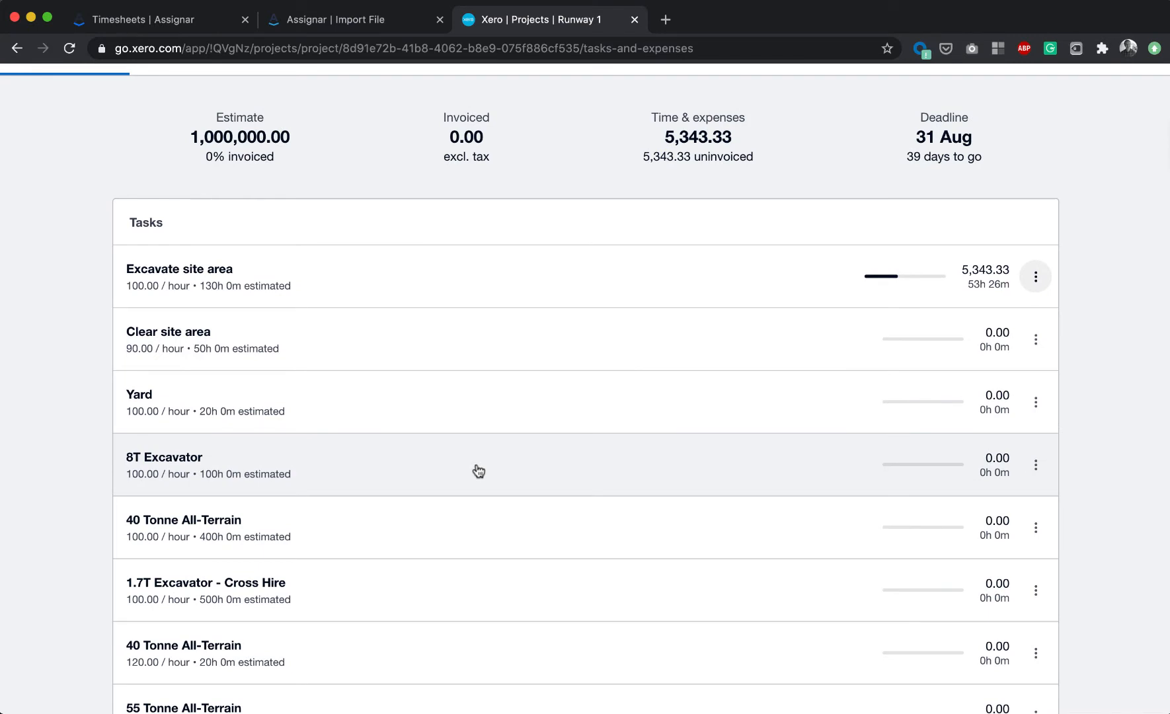
pyautogui.scroll(-3, 479, 471)
pyautogui.scroll(2, 476, 470)
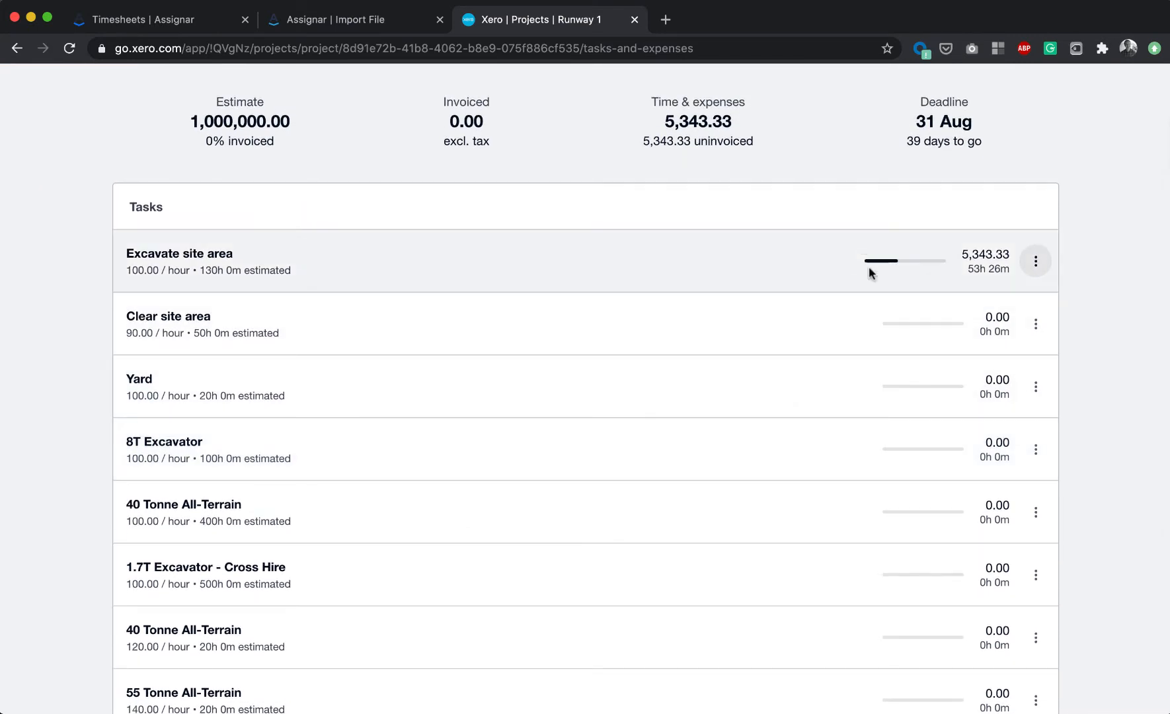
pyautogui.scroll(-2, 879, 647)
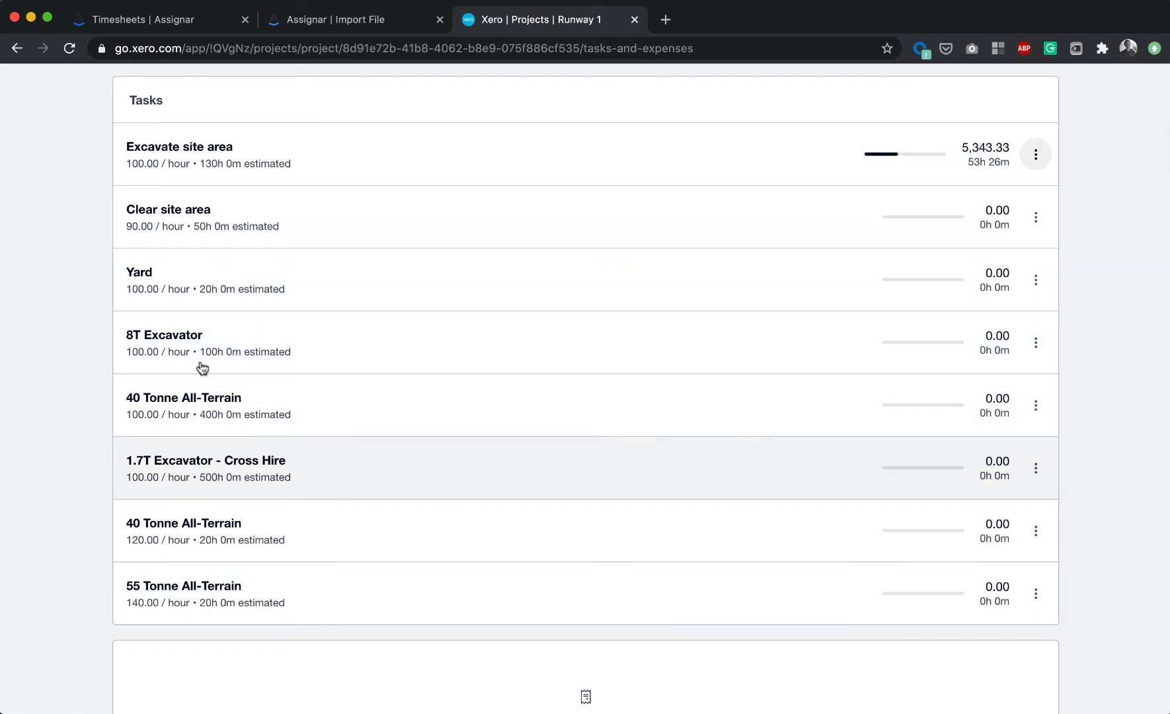
pyautogui.scroll(5, 295, 308)
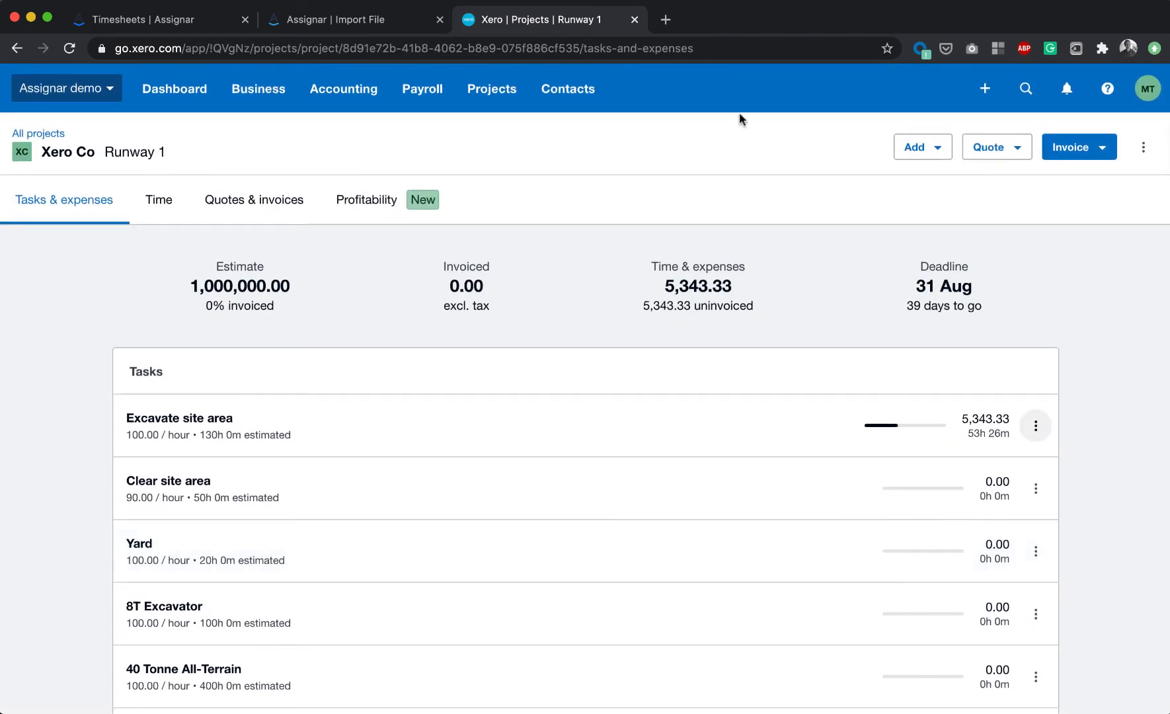
pyautogui.scroll(-2, 716, 457)
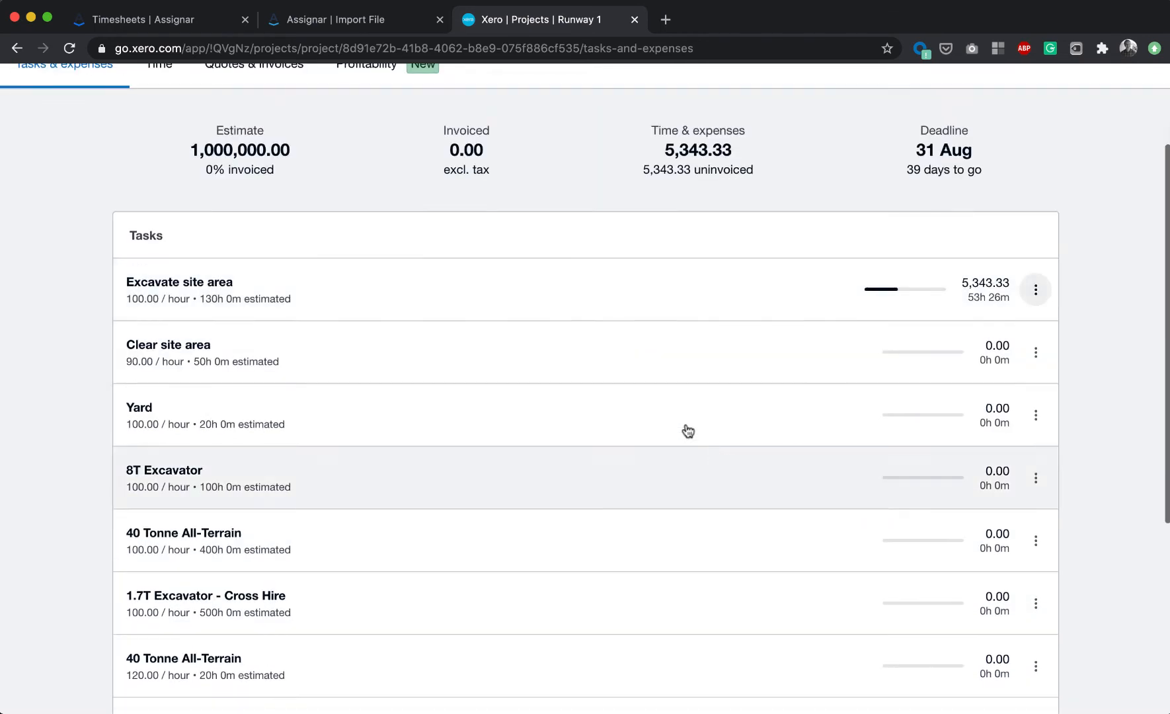
pyautogui.scroll(2, 604, 473)
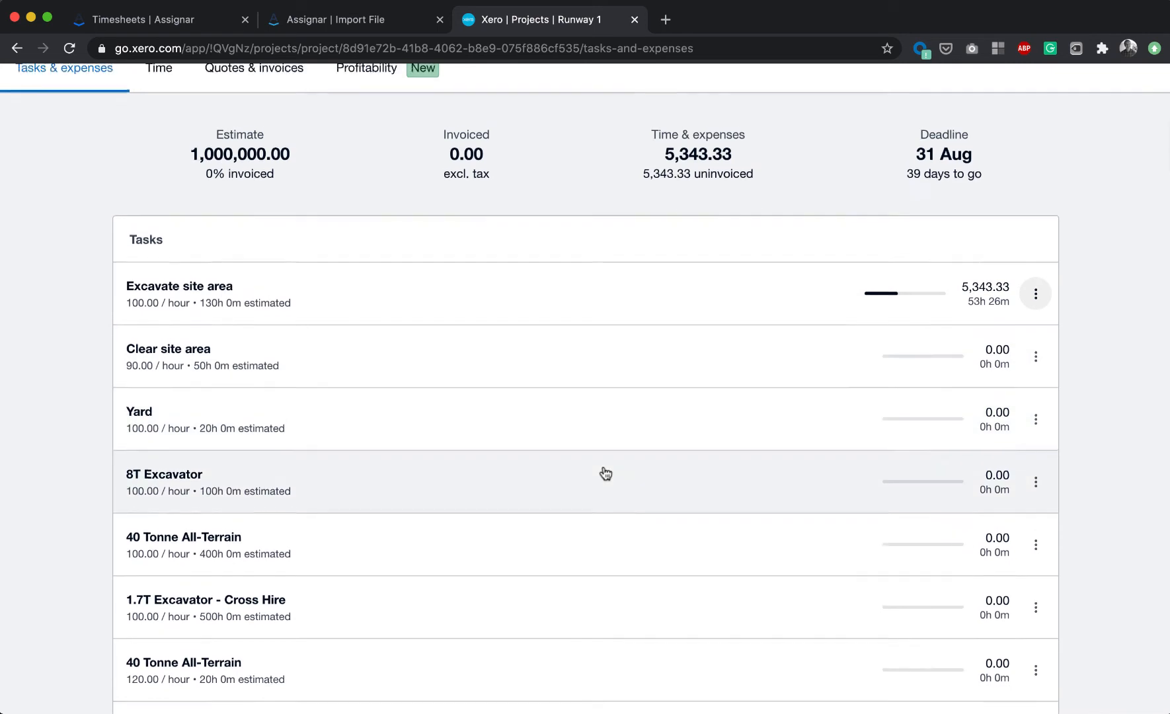
pyautogui.click(1069, 151)
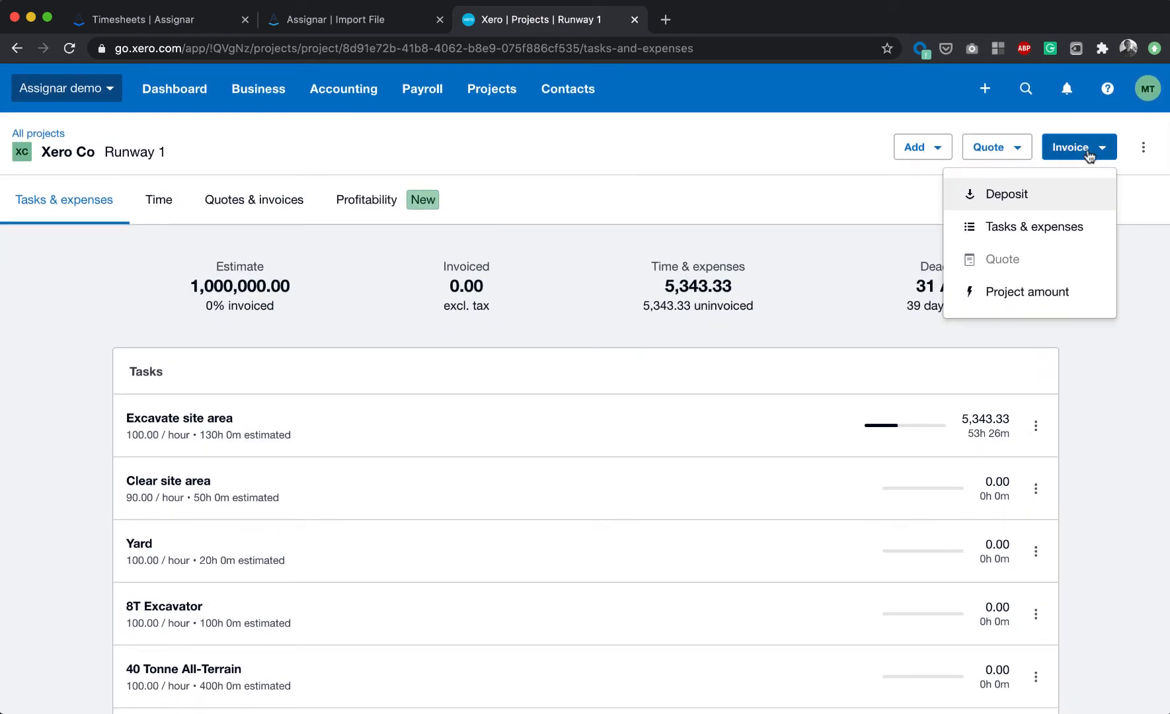
pyautogui.click(846, 225)
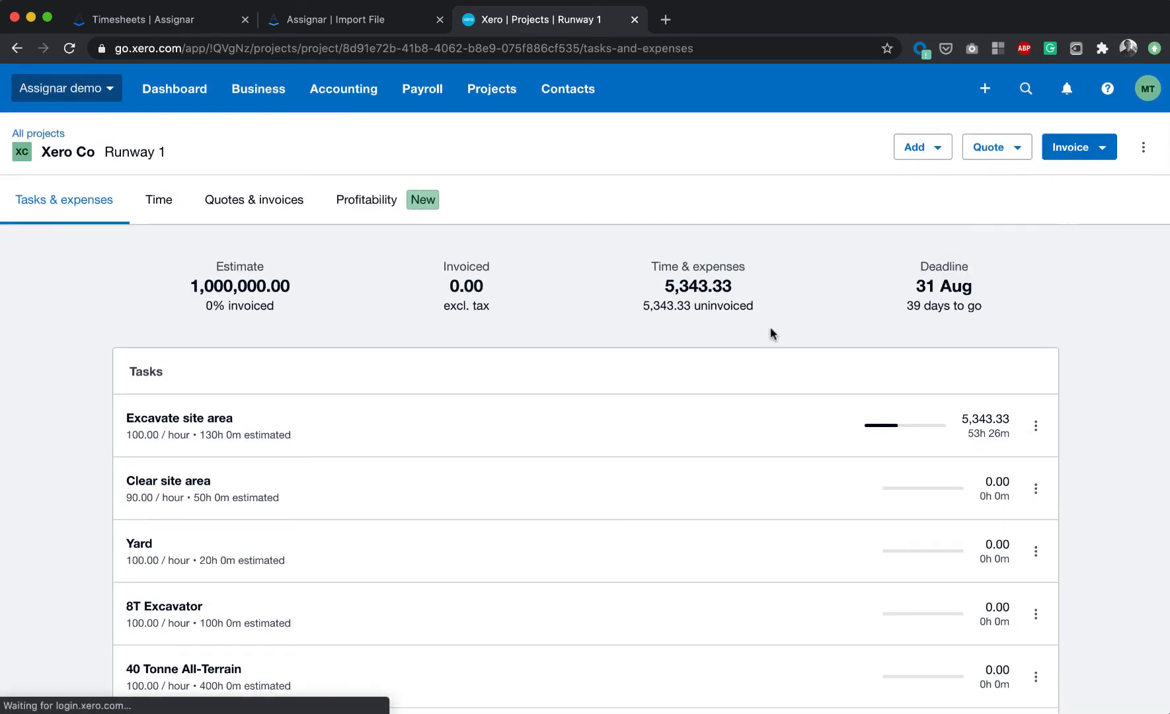
# - Review the columns of the Assignar timesheet report, then return to the import page
pyautogui.click(128, 21)
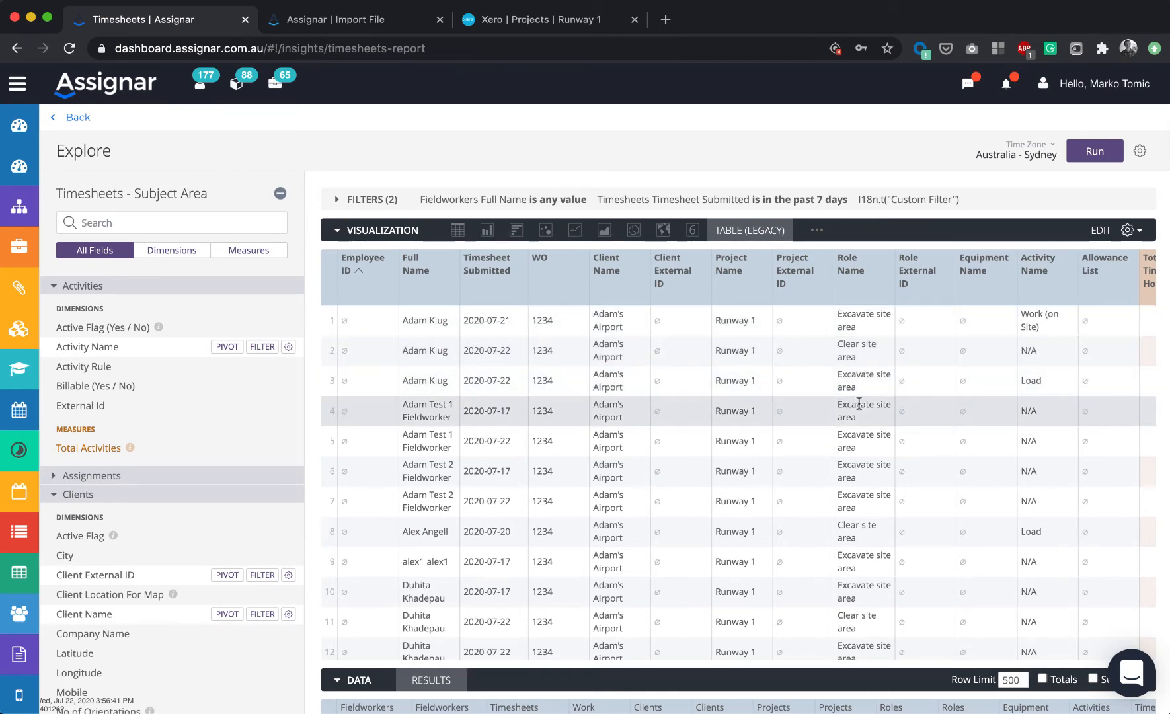
pyautogui.hscroll(5, 859, 404)
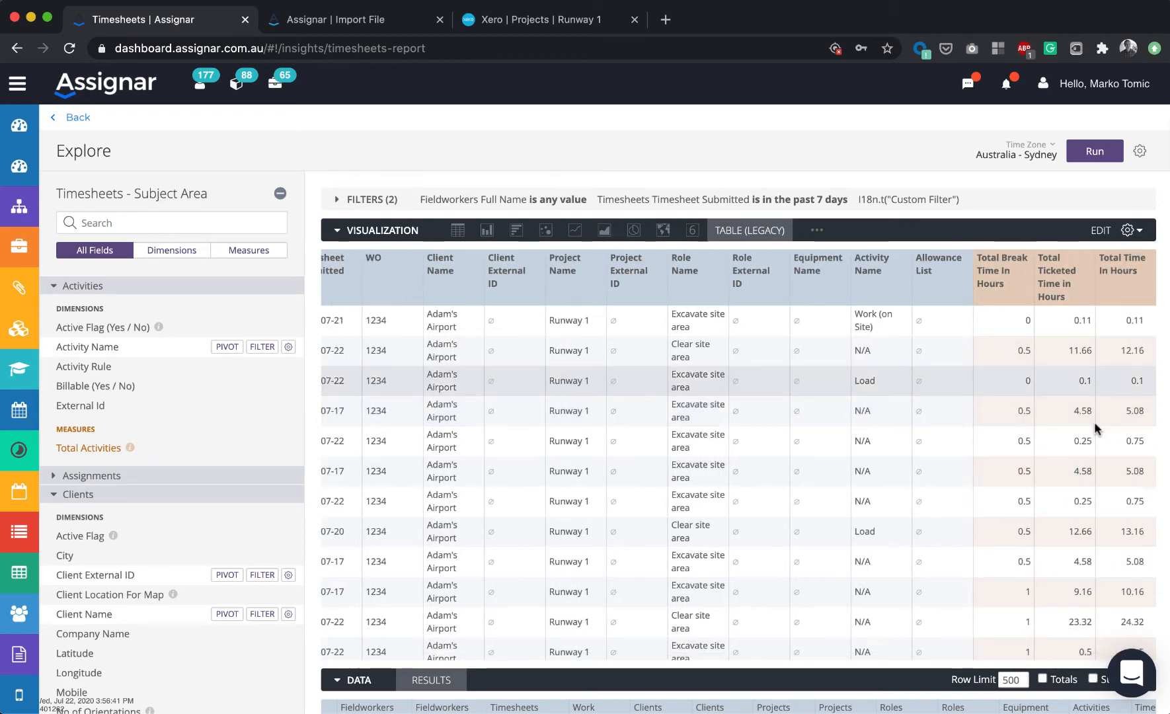
pyautogui.hscroll(-4, 779, 492)
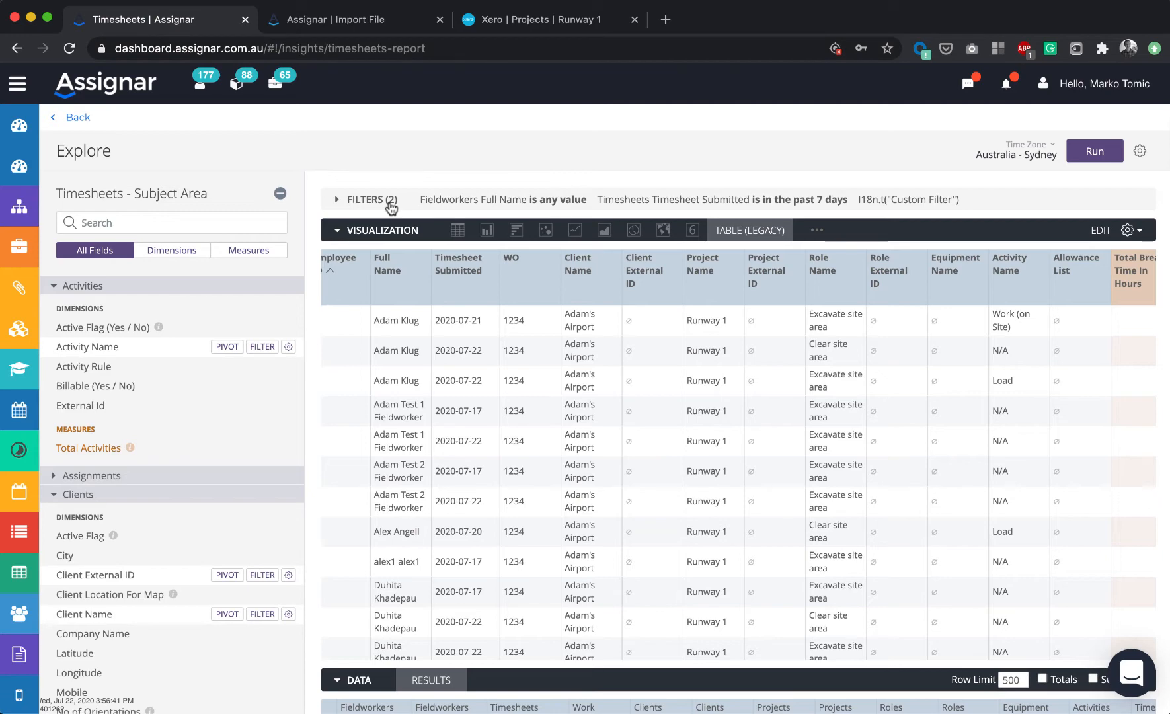
pyautogui.click(352, 20)
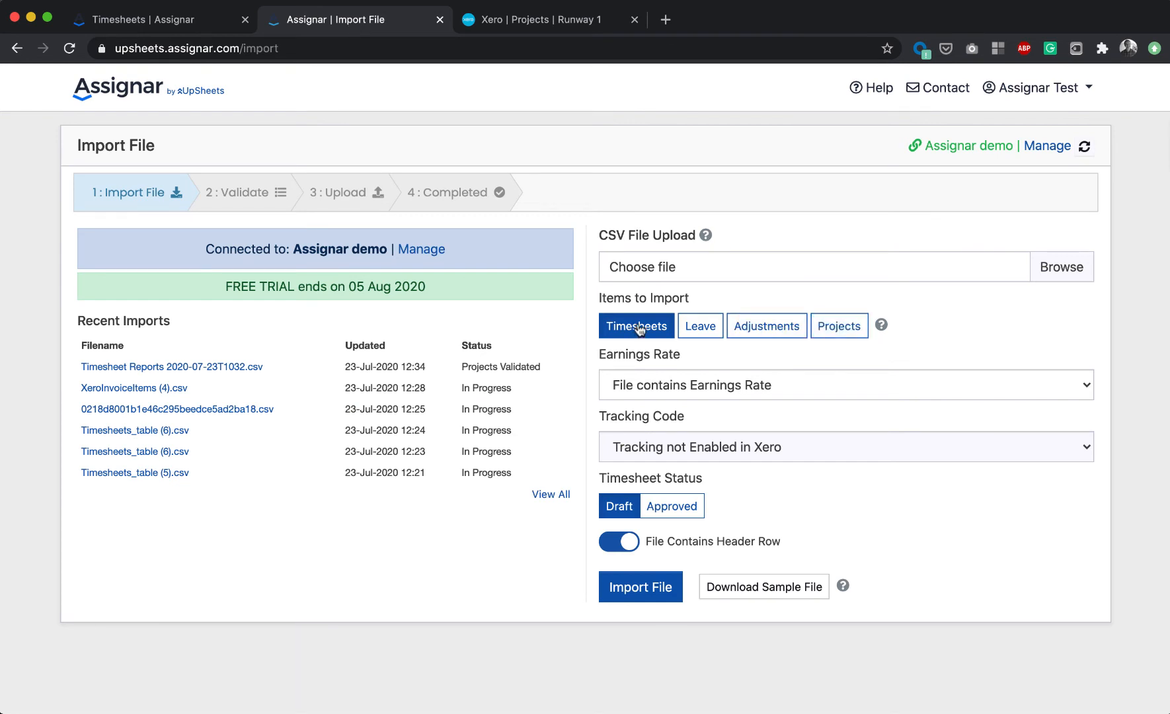
# - Import the file Timesheet Reports 2020-07-23T1032.csv with Projects selected as the items to import
pyautogui.click(828, 334)
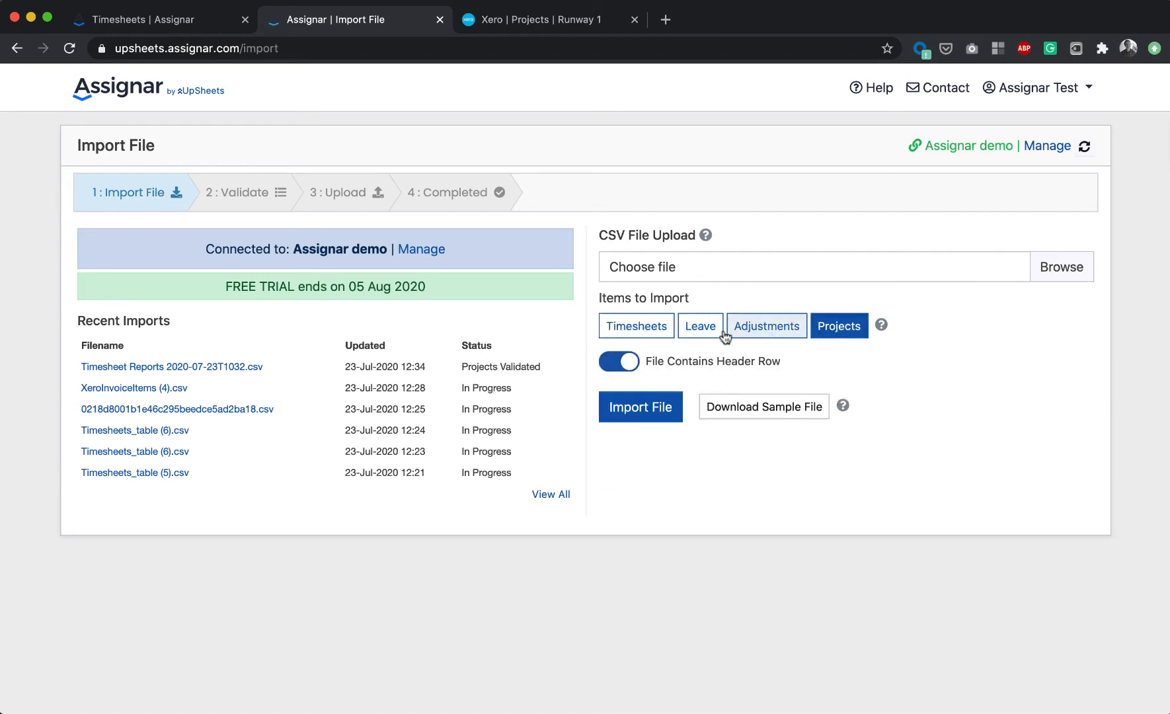
pyautogui.click(1055, 270)
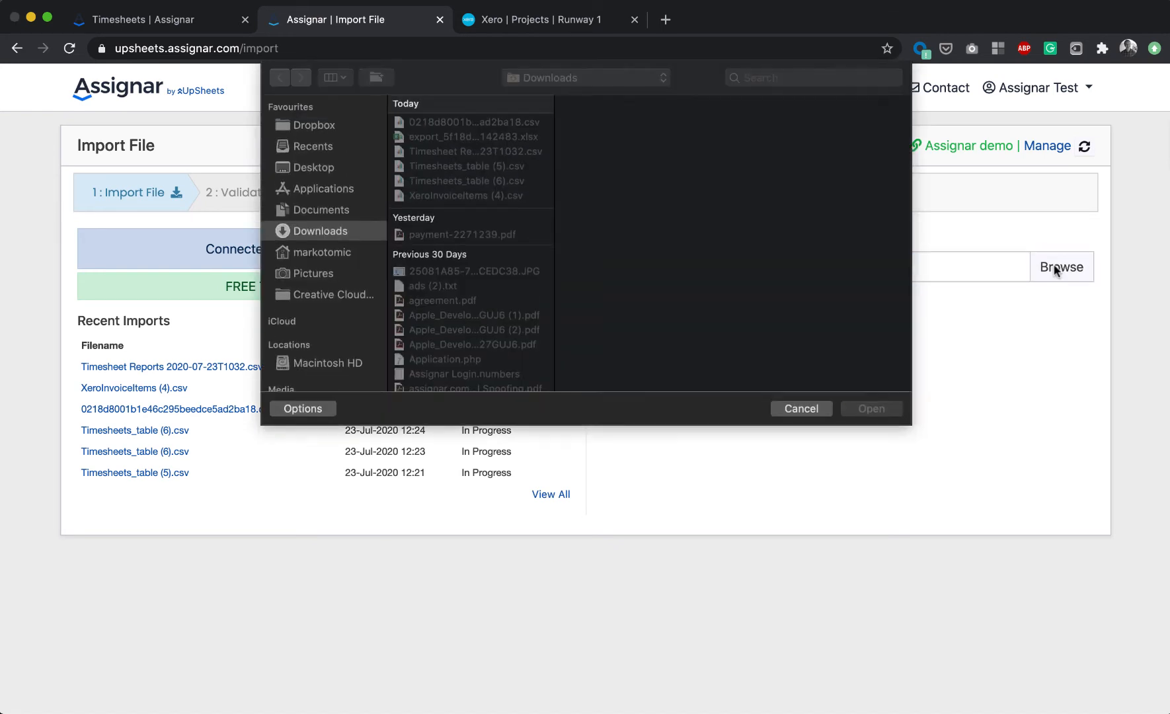
pyautogui.click(513, 152)
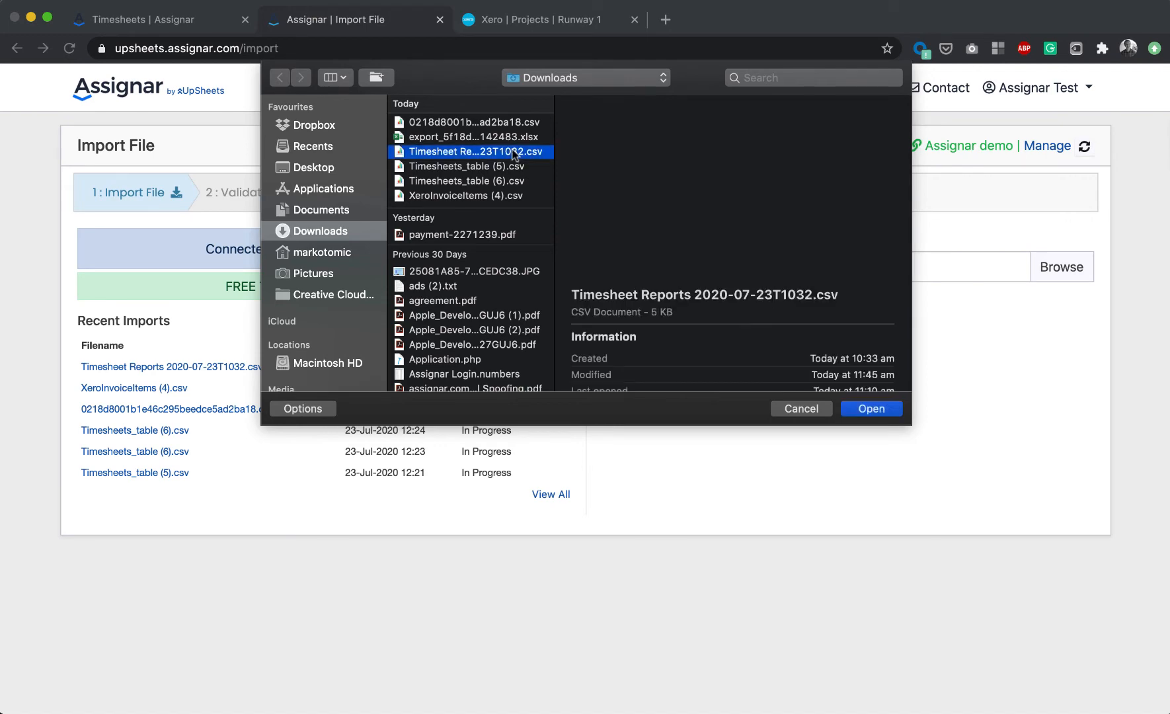
pyautogui.press('space')
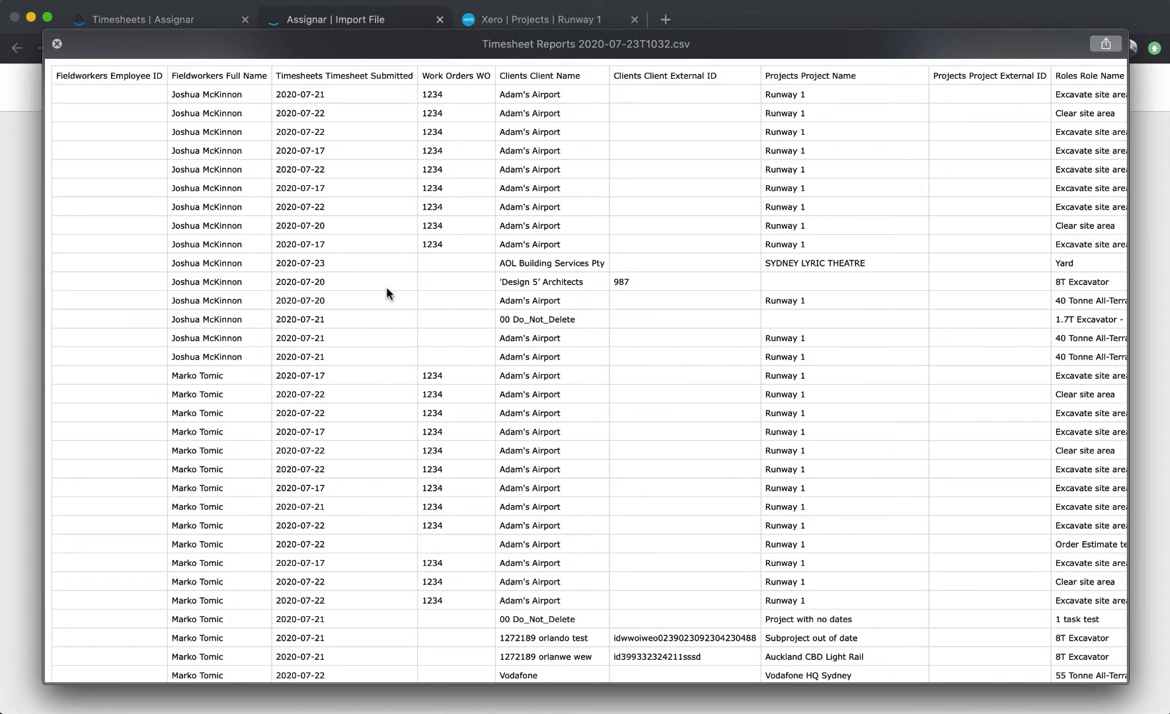
pyautogui.scroll(-5, 386, 291)
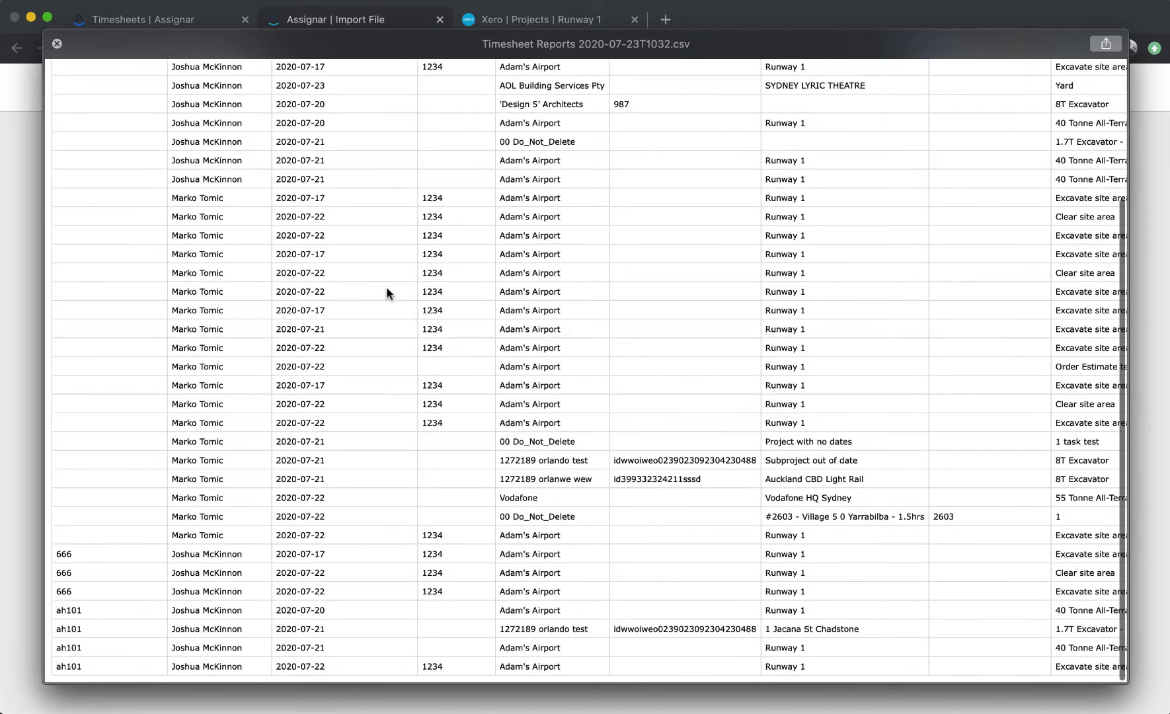
pyautogui.scroll(5, 386, 291)
pyautogui.press('space')
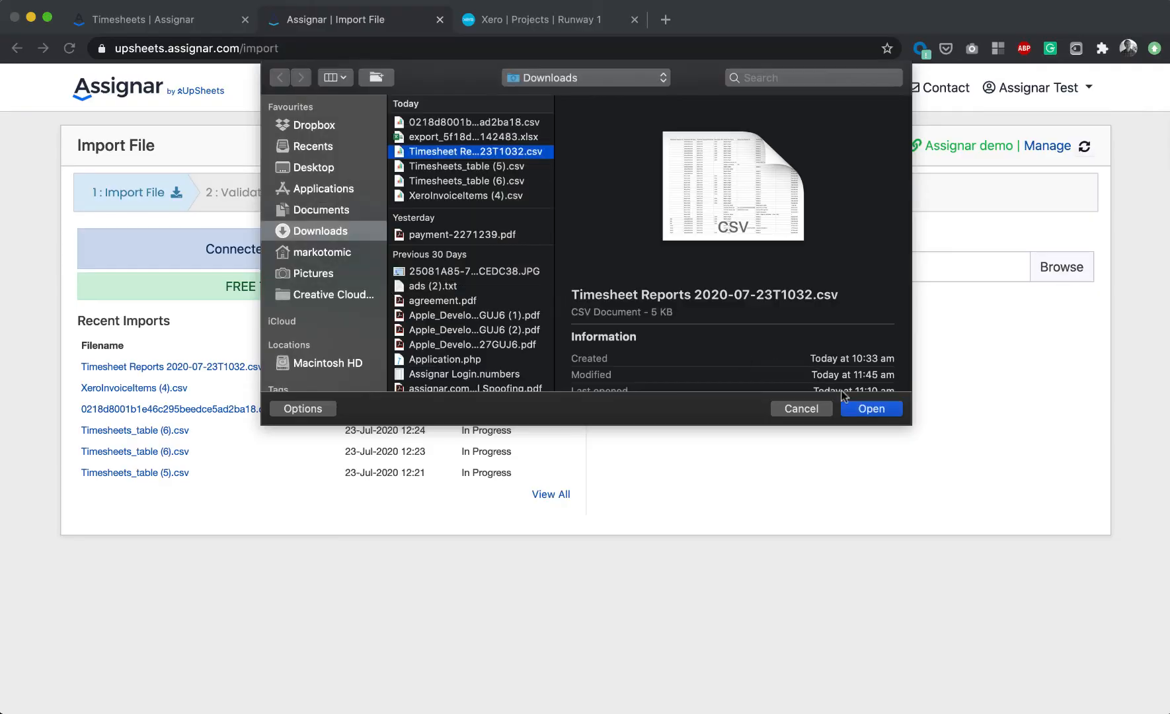
pyautogui.click(871, 408)
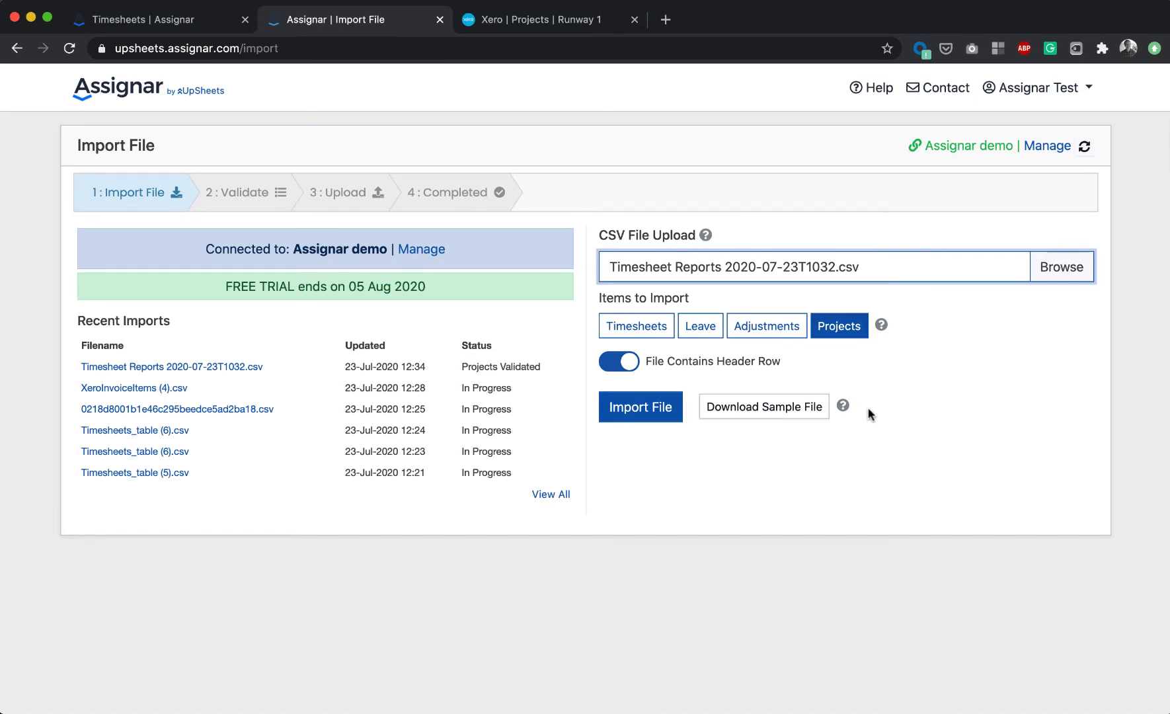
pyautogui.click(634, 411)
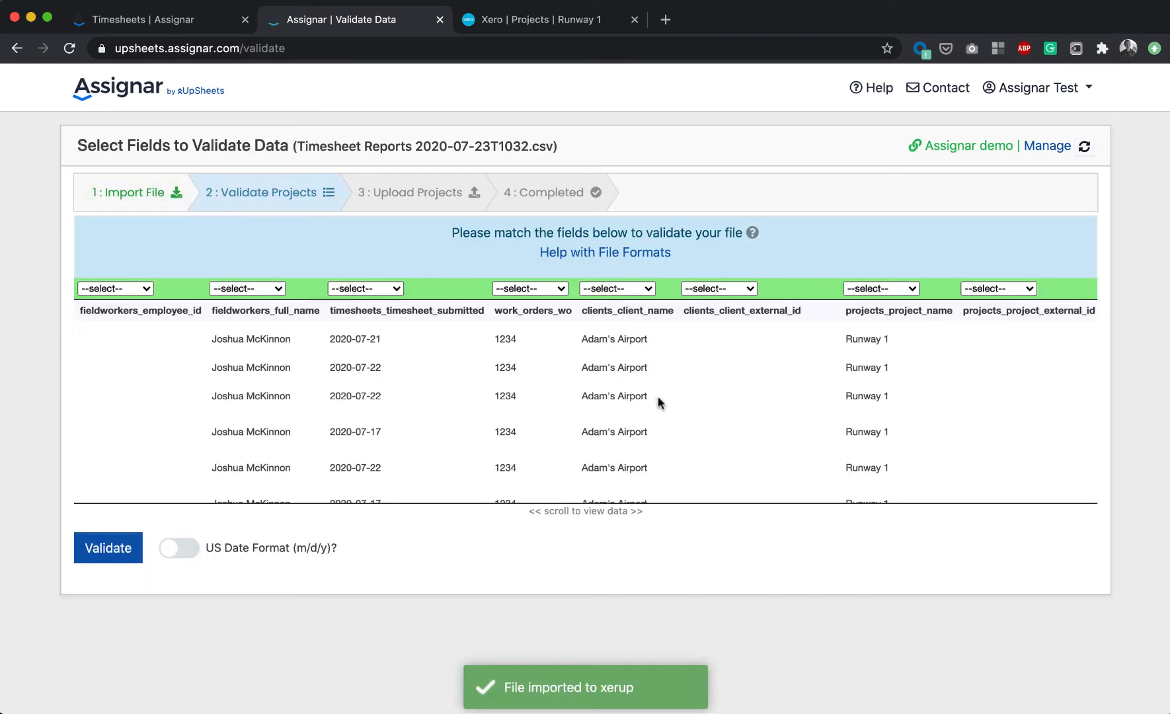
# - Map the fieldworkers full name column to User and the timesheet submitted column to Date
pyautogui.hscroll(10, 658, 396)
pyautogui.hscroll(4, 659, 402)
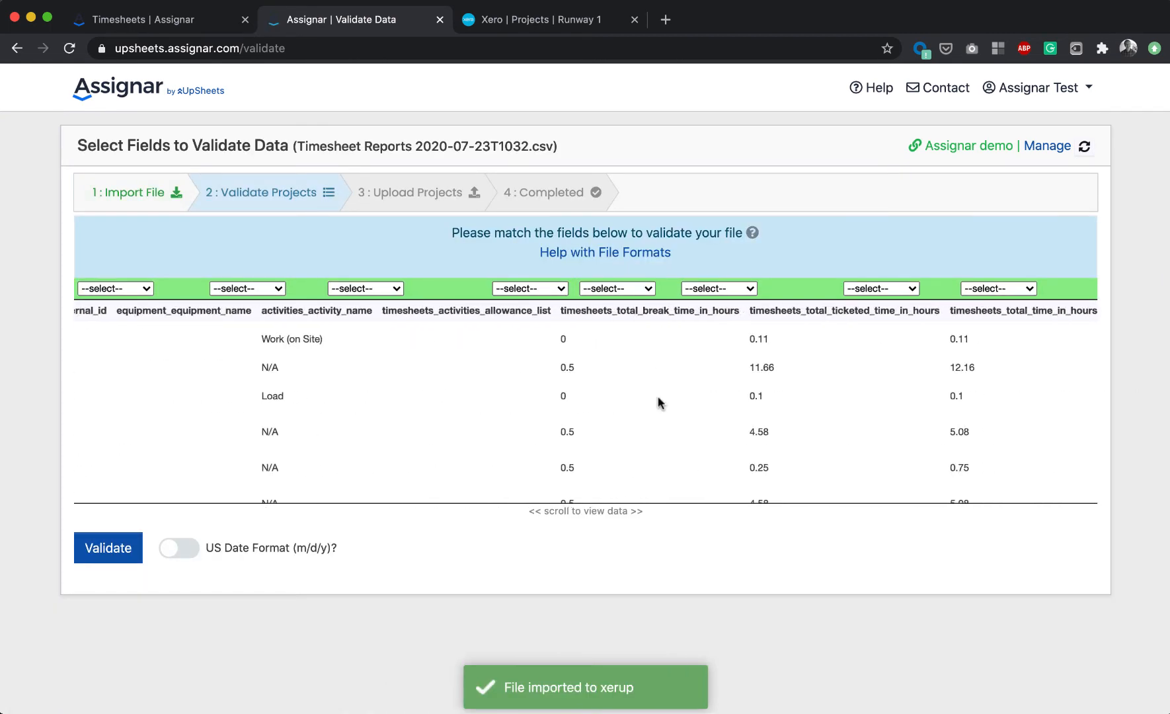
pyautogui.hscroll(-14, 658, 402)
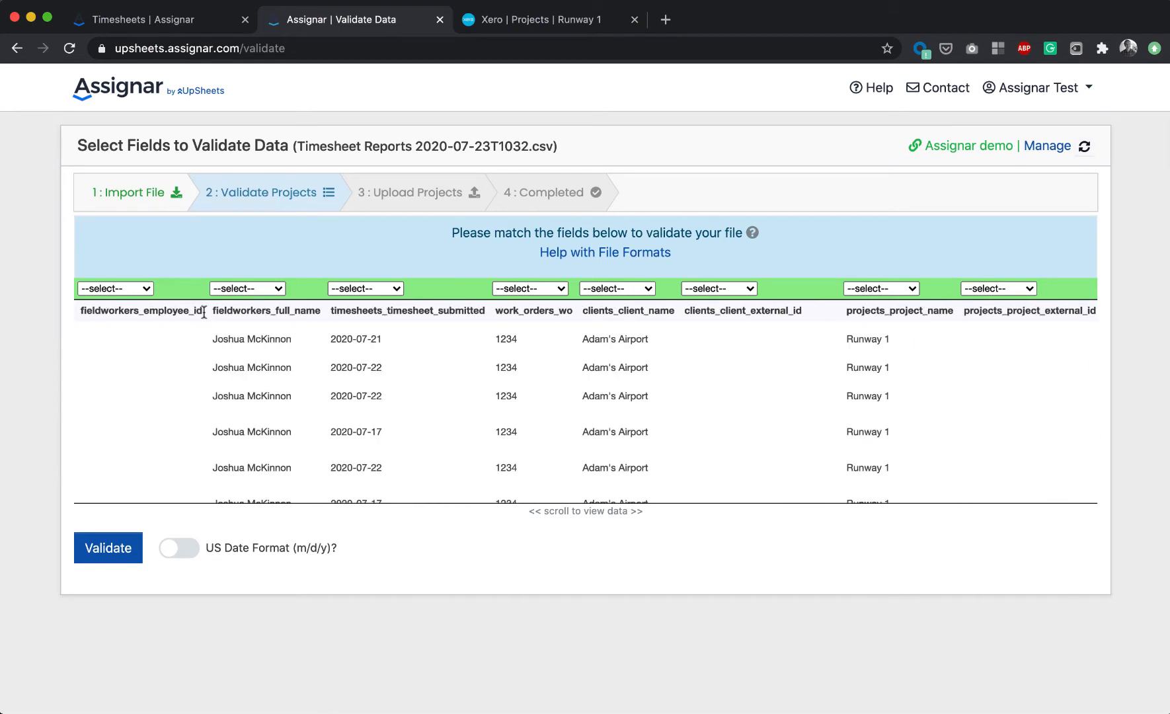
pyautogui.click(234, 288)
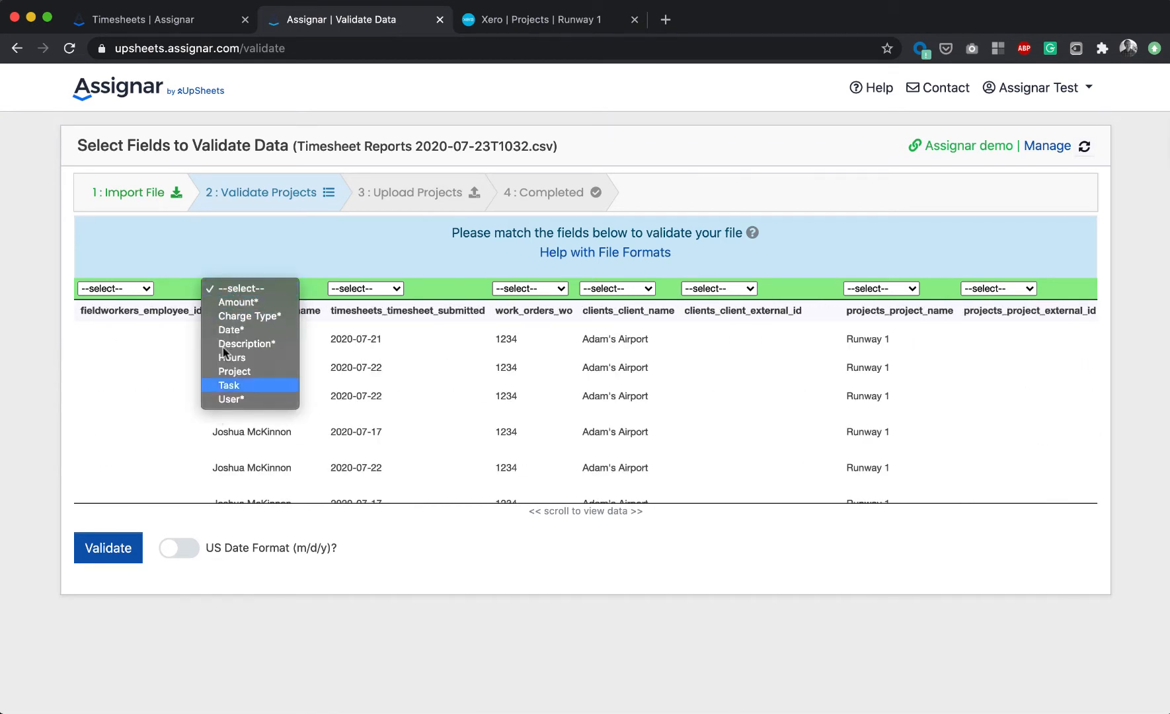
pyautogui.click(177, 397)
pyautogui.click(258, 289)
pyautogui.click(248, 398)
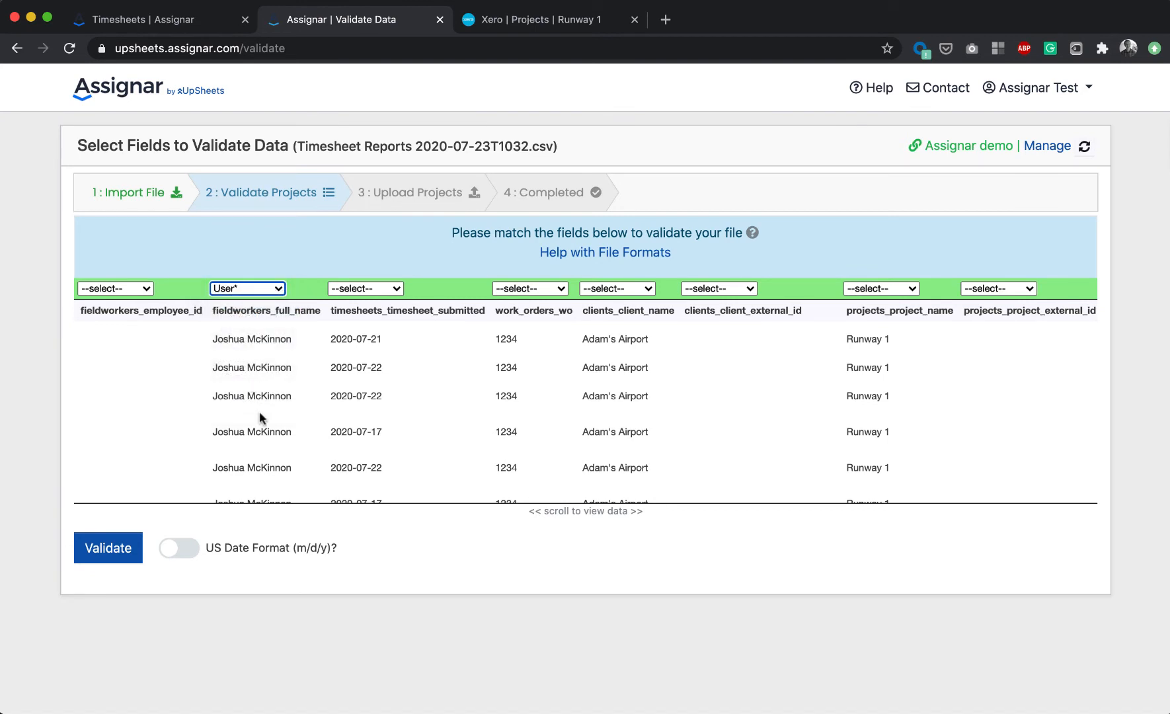
pyautogui.click(349, 289)
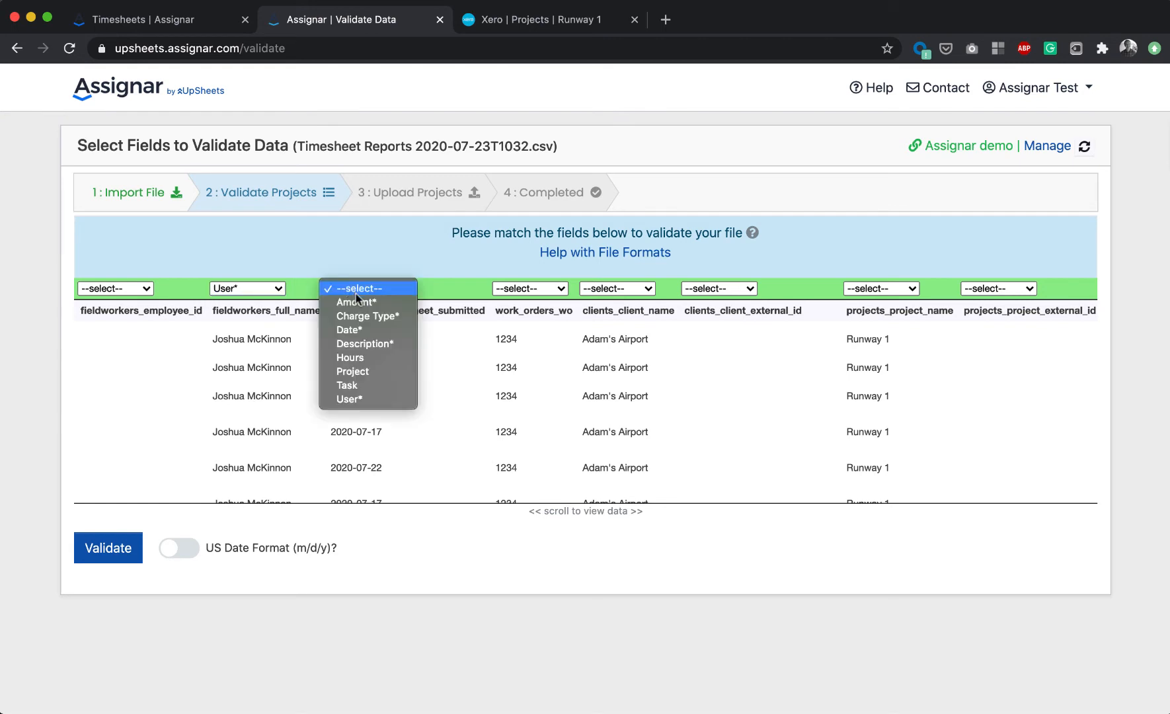
pyautogui.click(358, 330)
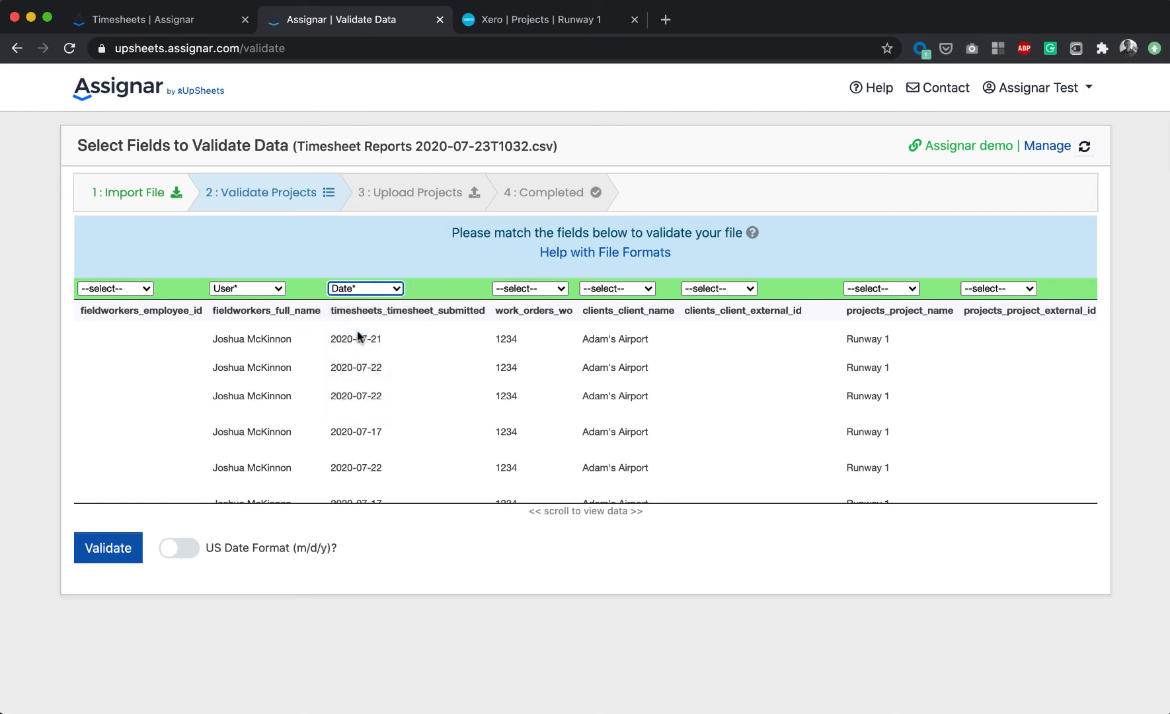
# - Map the project name column to Project and the role name column to Task
pyautogui.hscroll(3, 529, 350)
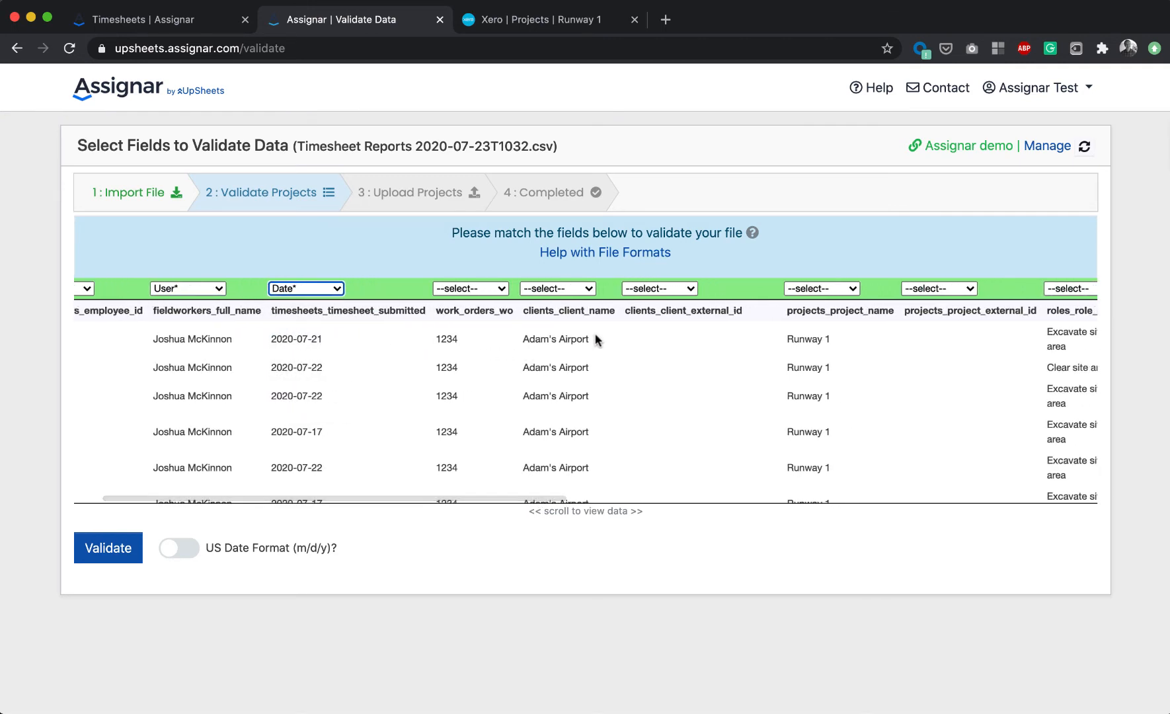
pyautogui.click(813, 290)
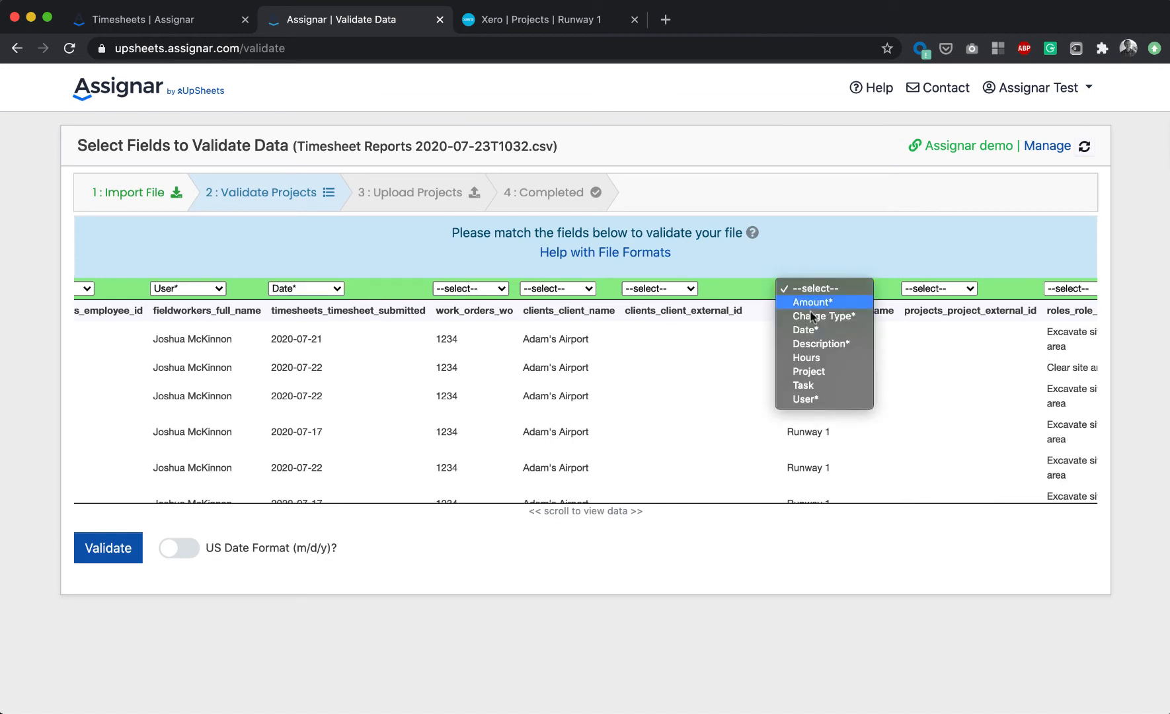
pyautogui.click(806, 372)
pyautogui.hscroll(10, 853, 380)
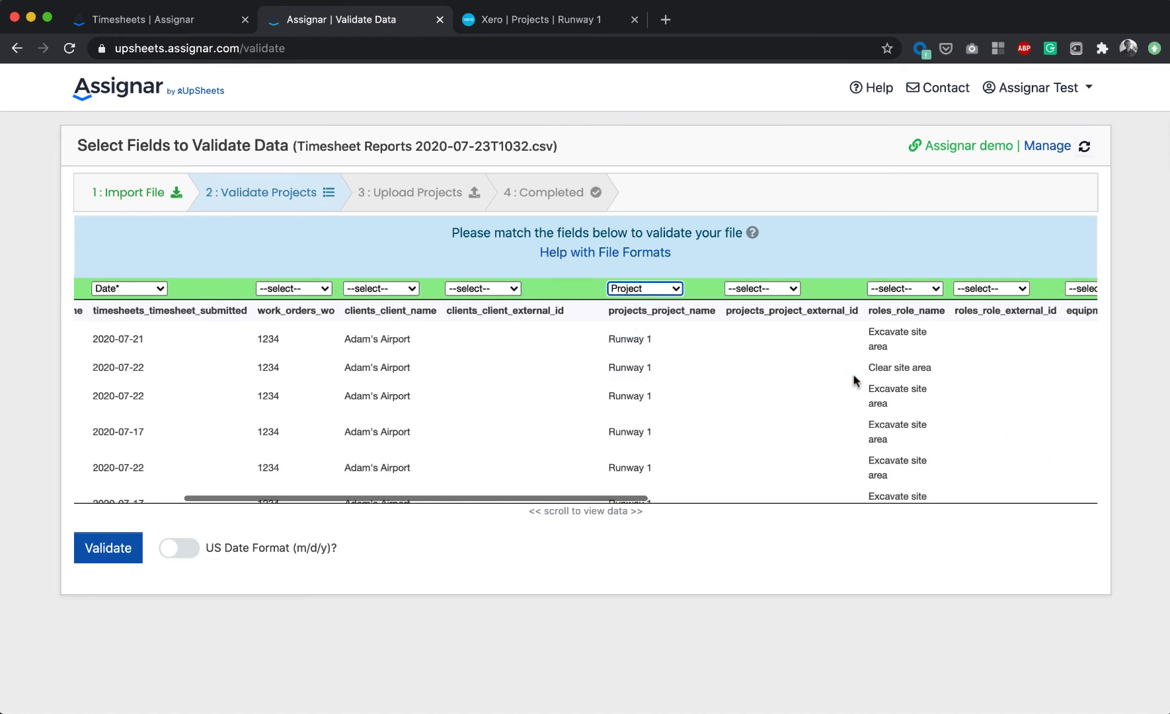
pyautogui.hscroll(3, 853, 380)
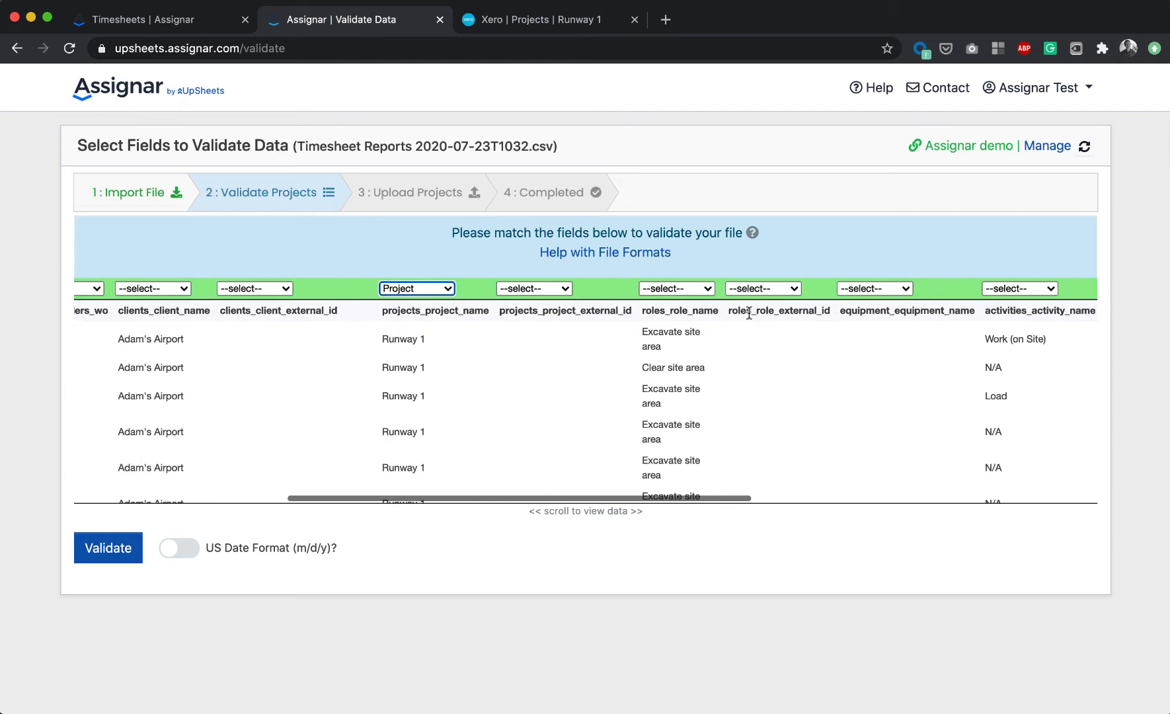
pyautogui.click(671, 289)
pyautogui.click(669, 386)
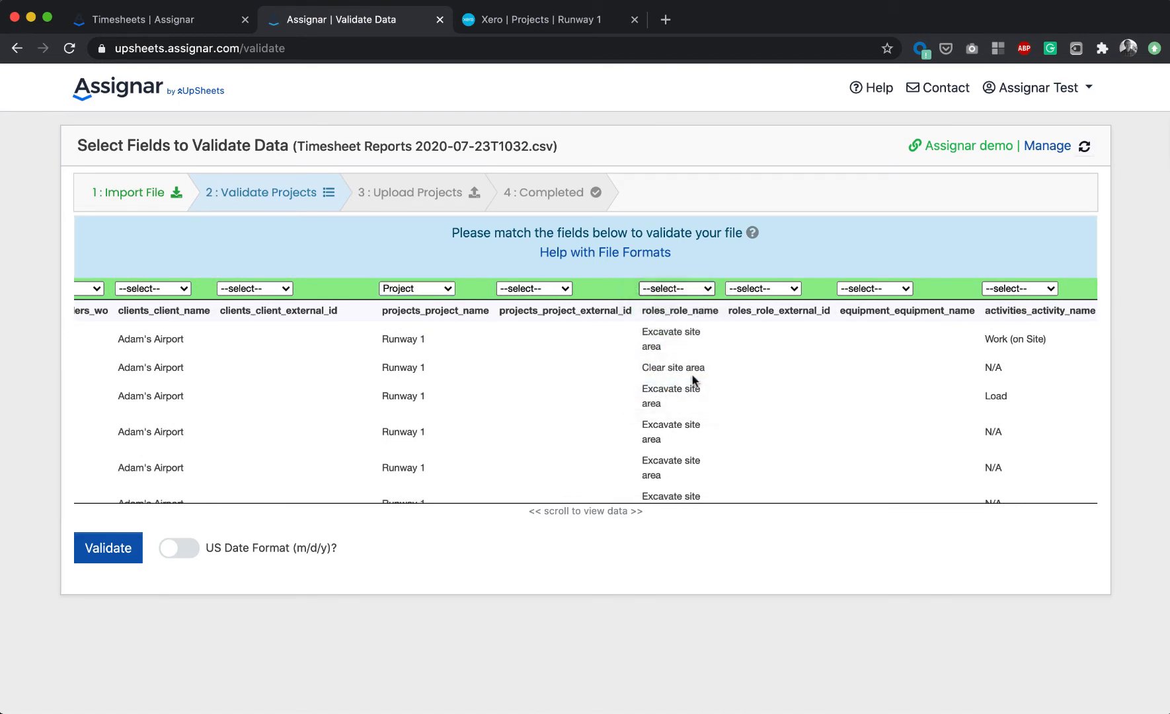
# - Map the timesheets total time in hours column to Hours and validate the file
pyautogui.hscroll(8, 687, 382)
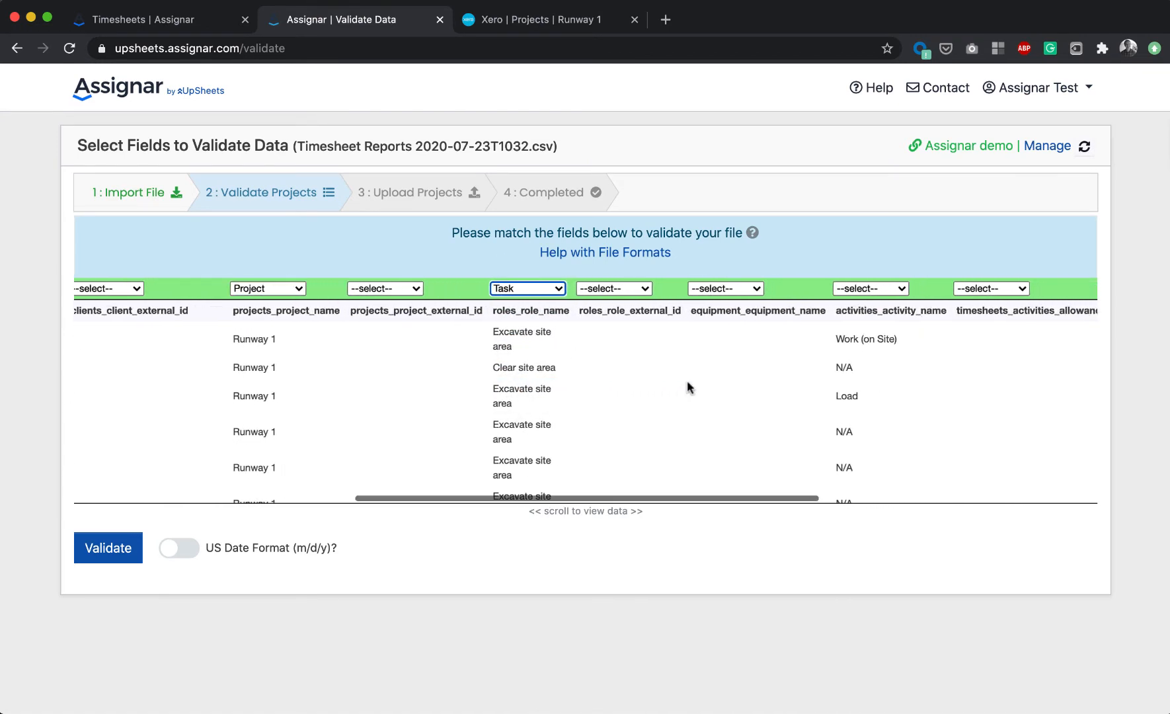
pyautogui.hscroll(12, 686, 383)
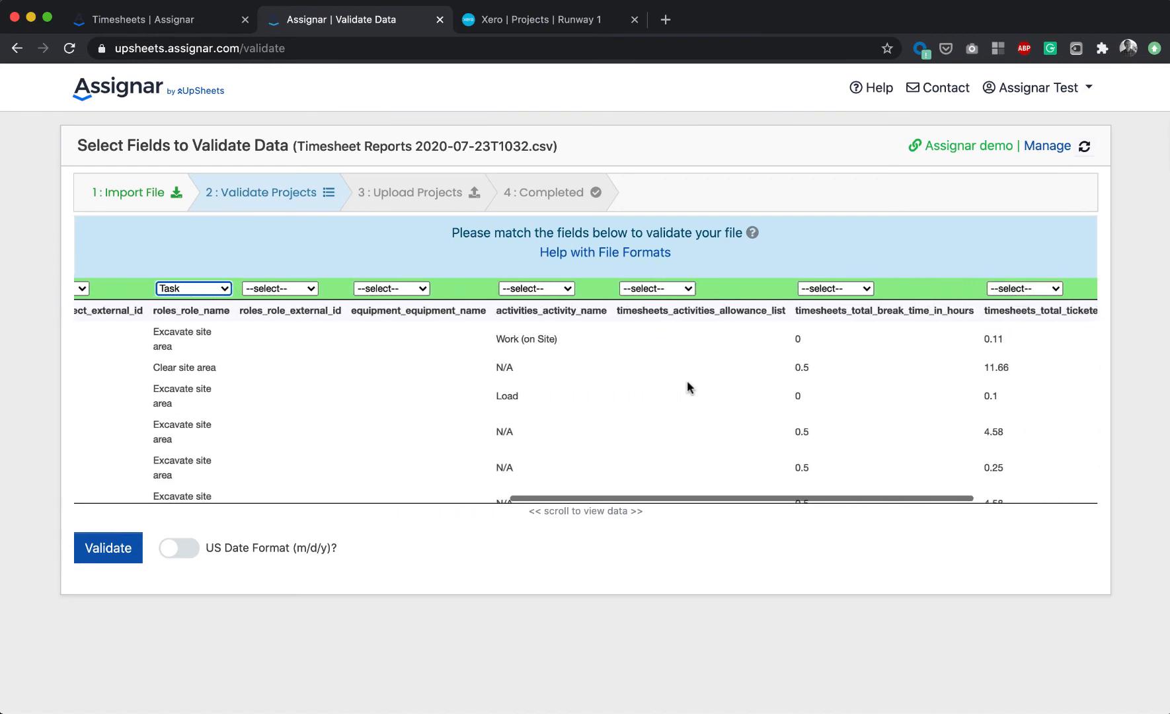
pyautogui.hscroll(1, 686, 381)
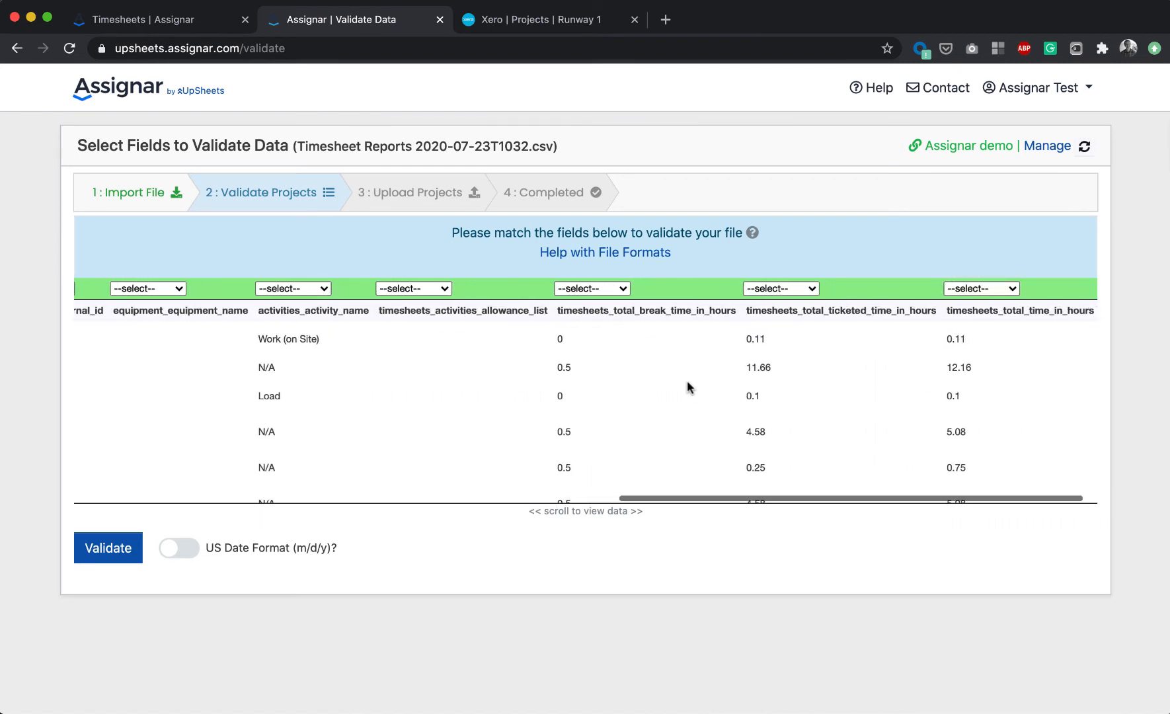
pyautogui.click(970, 291)
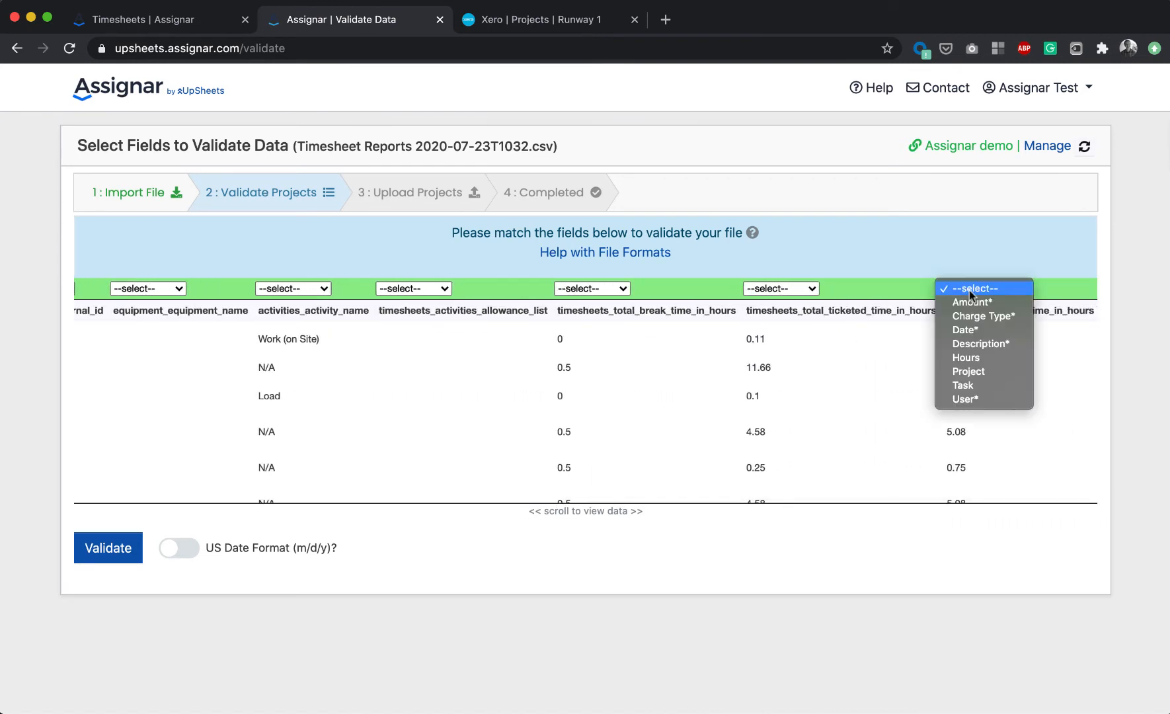
pyautogui.click(979, 358)
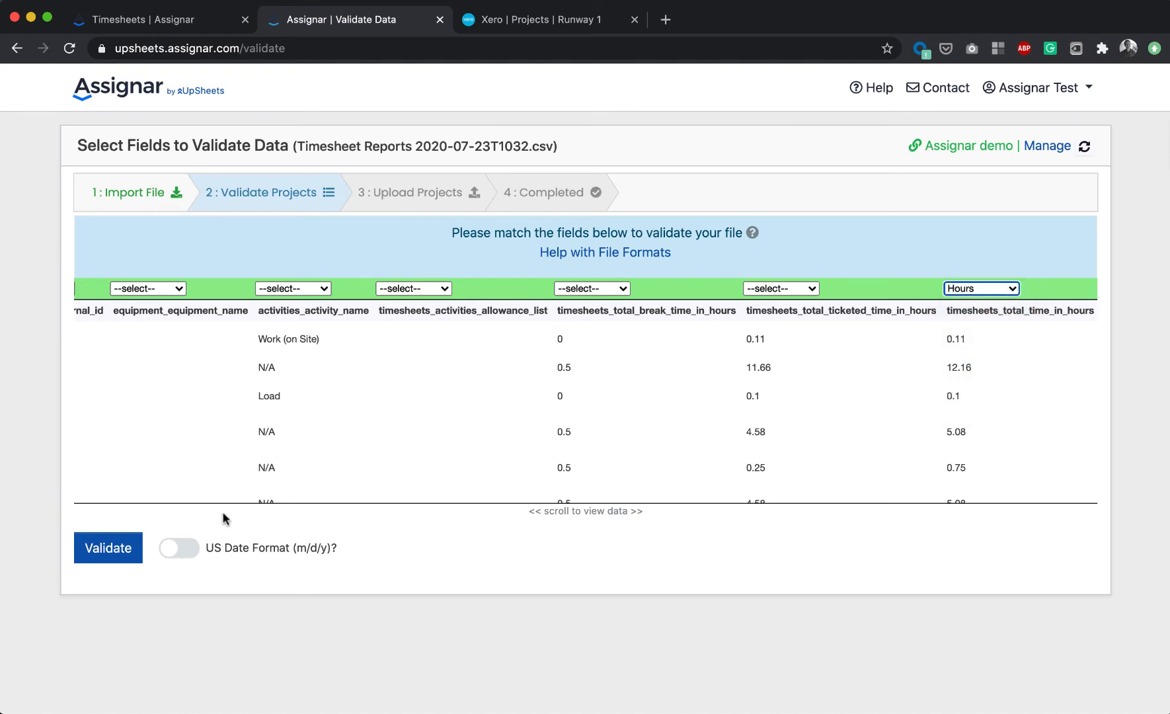
pyautogui.click(106, 552)
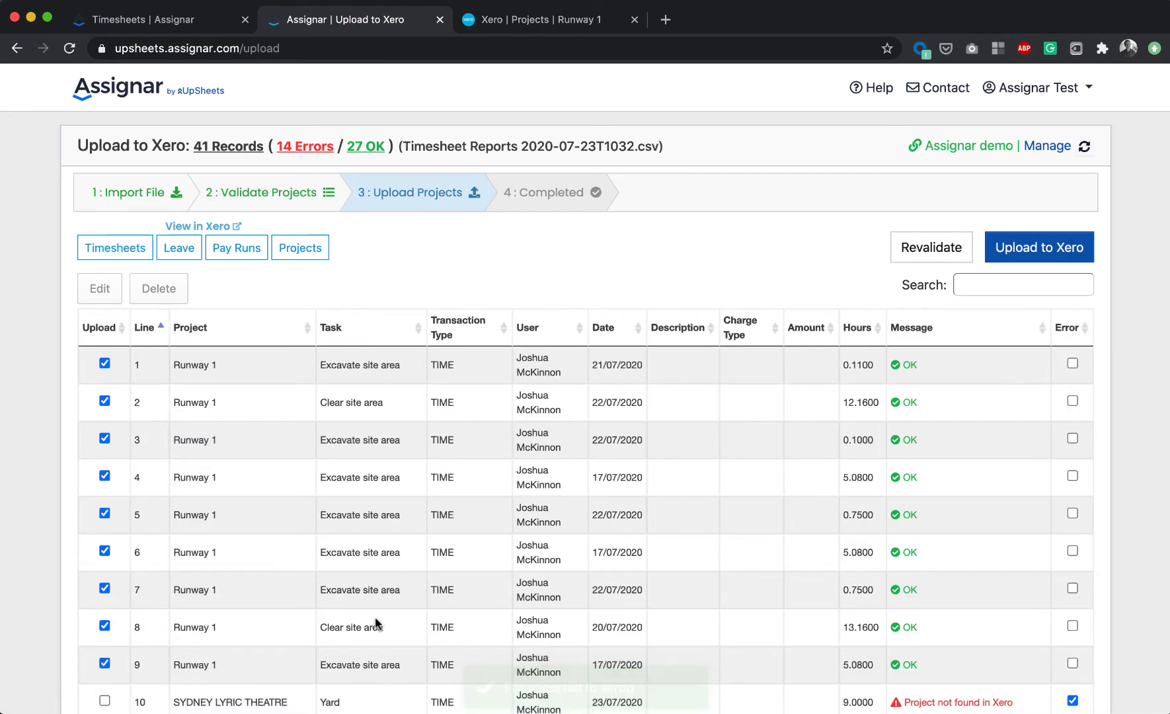
# - Review the validation errors, highlighting the 40 Tonne All-Terrain task flagged as a duplicate name
pyautogui.scroll(-5, 377, 624)
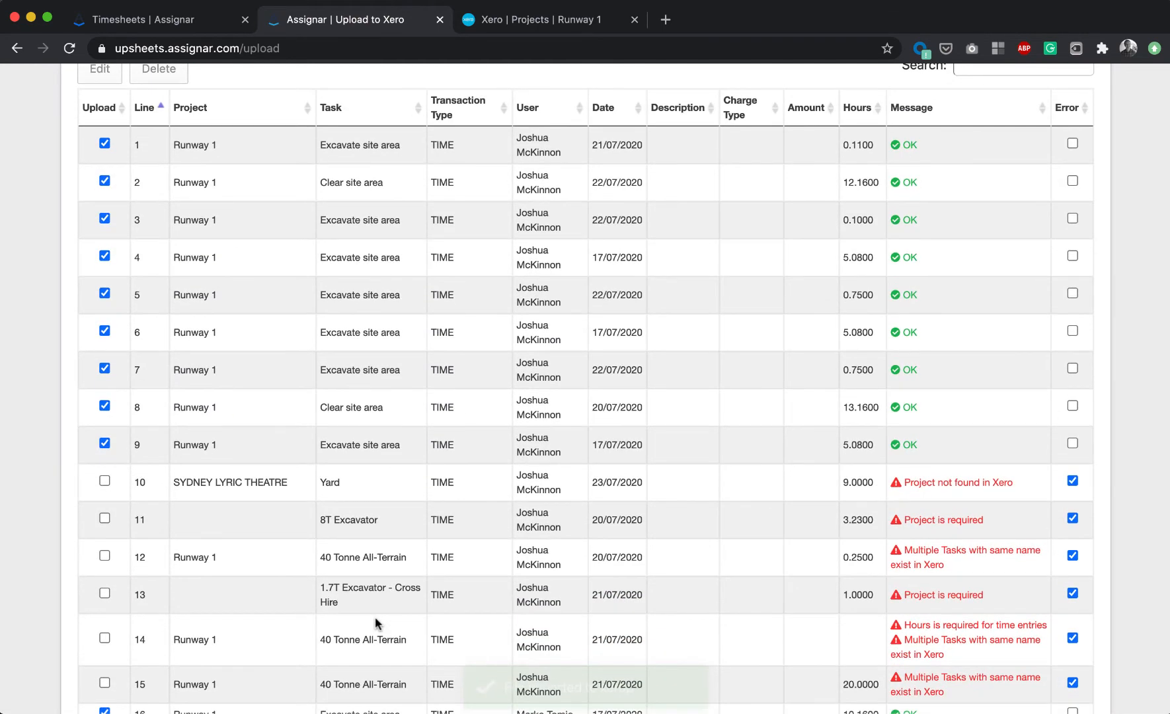
pyautogui.scroll(10, 374, 618)
pyautogui.scroll(-8, 375, 618)
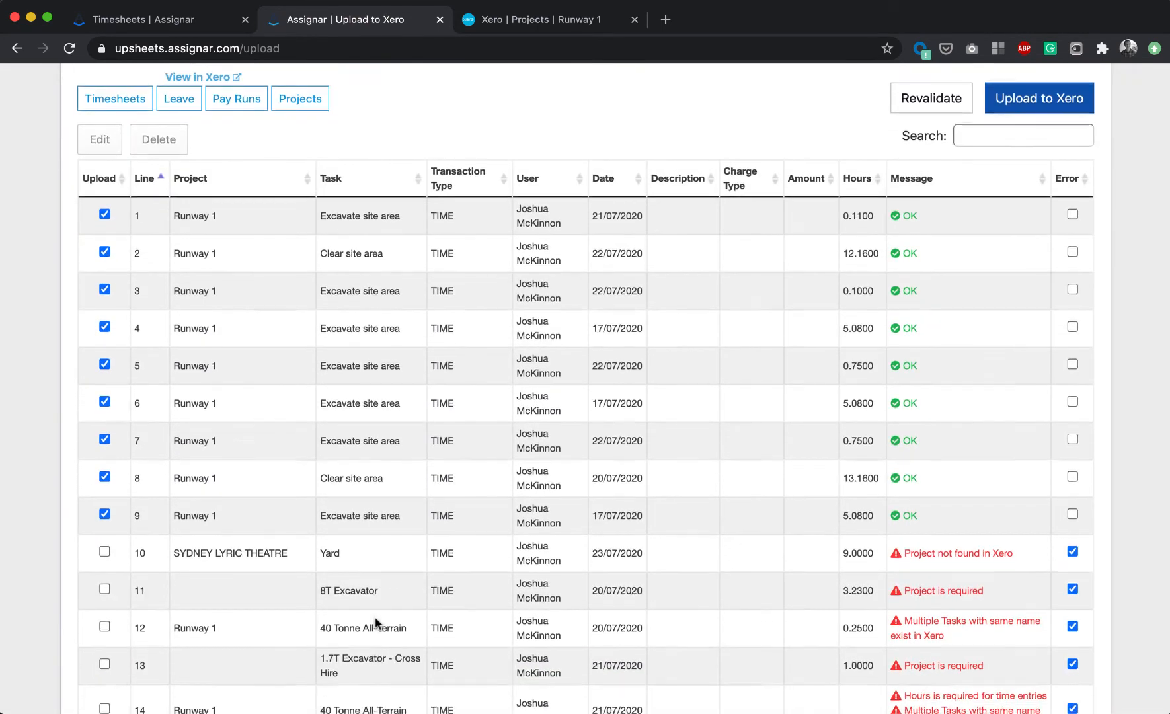
pyautogui.scroll(-2, 375, 622)
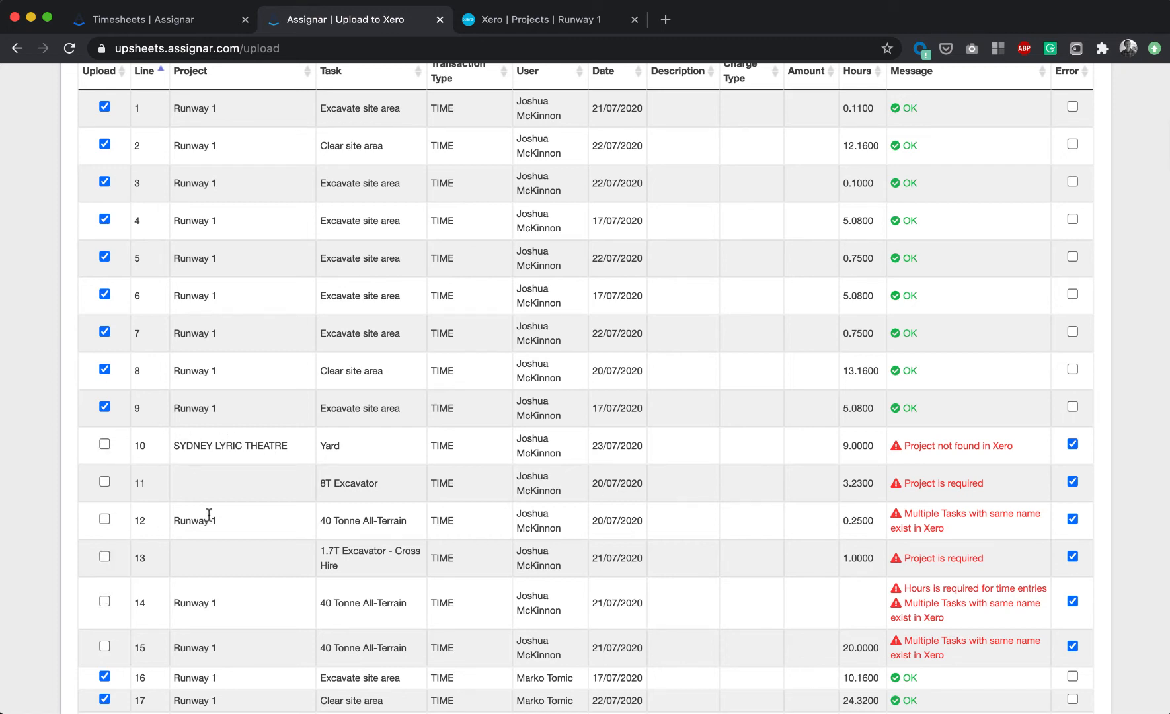
pyautogui.doubleClick(188, 519)
pyautogui.moveTo(322, 521); pyautogui.dragTo(424, 523)
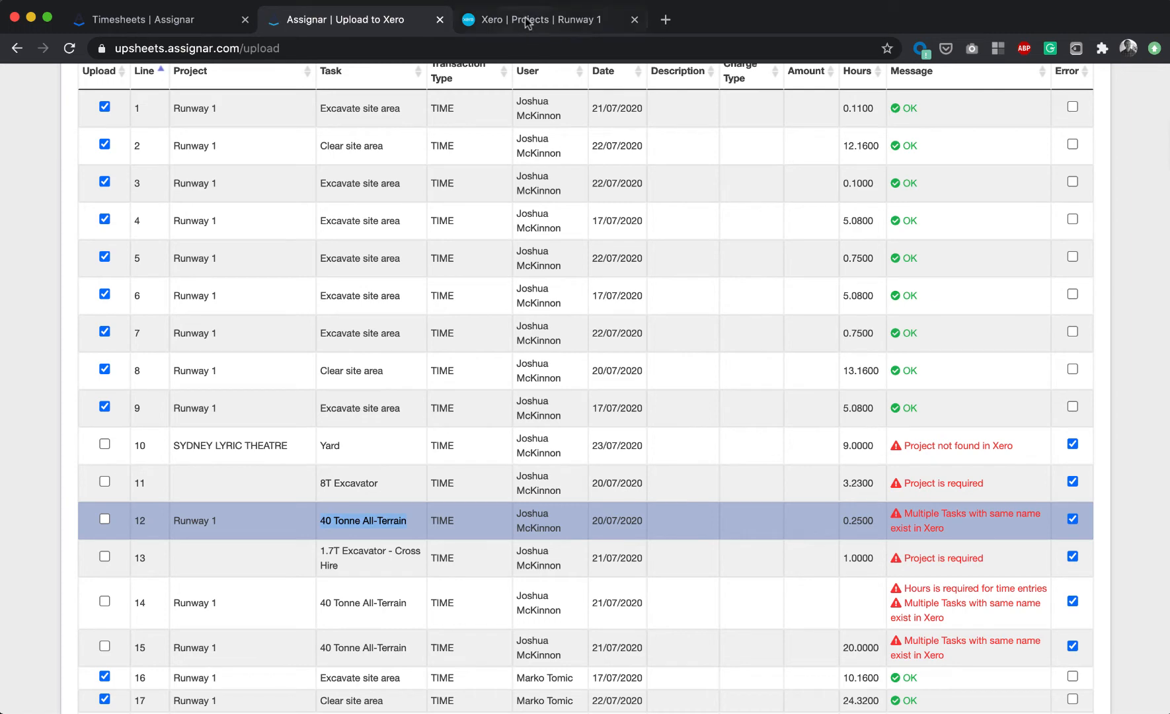
# - Switch to Xero and delete the duplicate 40 Tonne All-Terrain task charged at 120.00 per hour from Runway 1
pyautogui.click(528, 20)
pyautogui.scroll(-4, 341, 473)
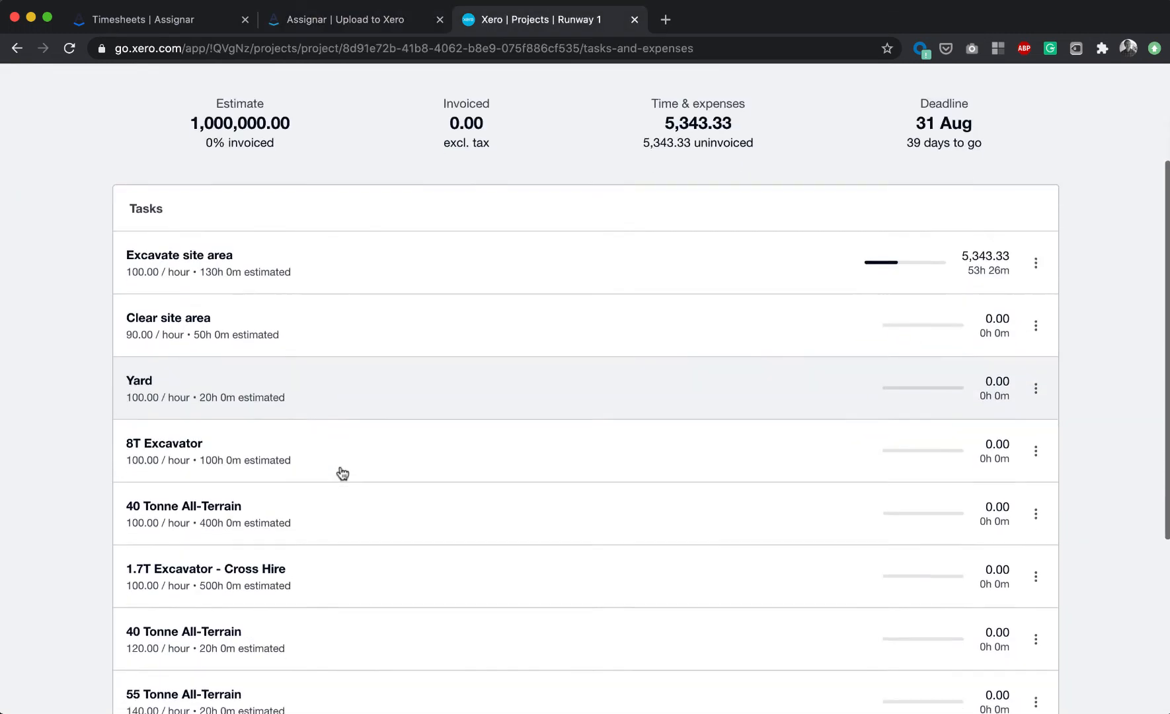
pyautogui.scroll(-2, 342, 474)
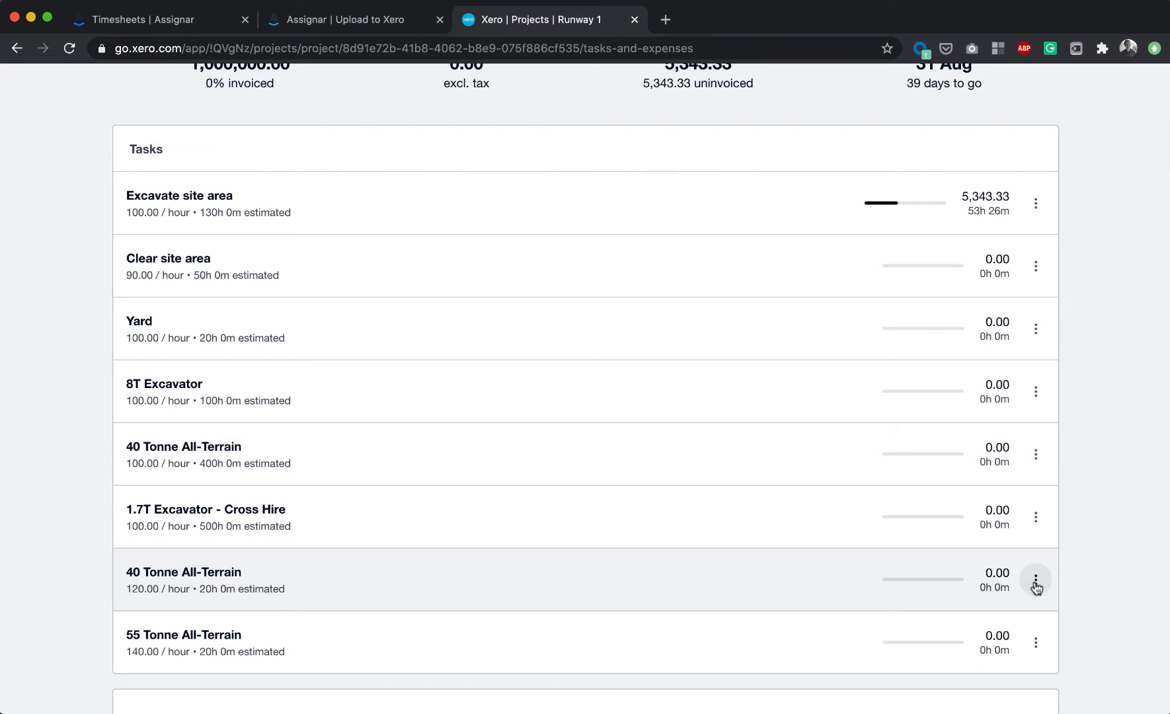
pyautogui.click(1036, 582)
pyautogui.click(1078, 534)
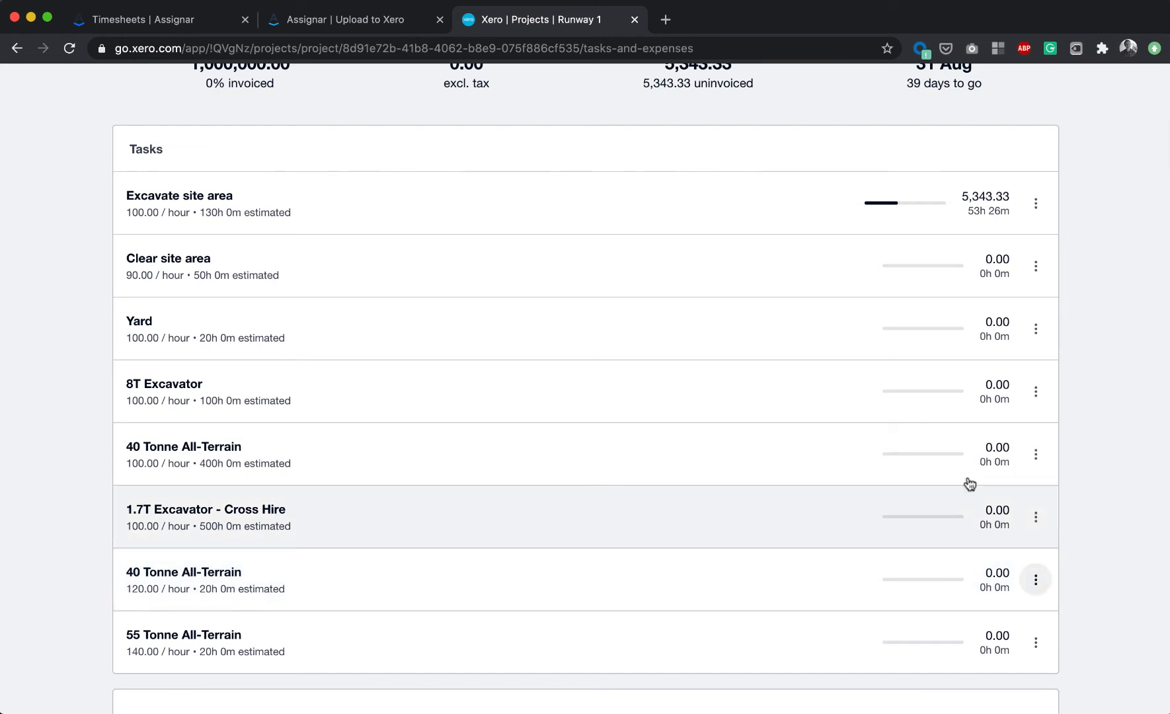
# - Return to the upload page and revalidate the records against Xero
pyautogui.click(313, 27)
pyautogui.scroll(5, 862, 401)
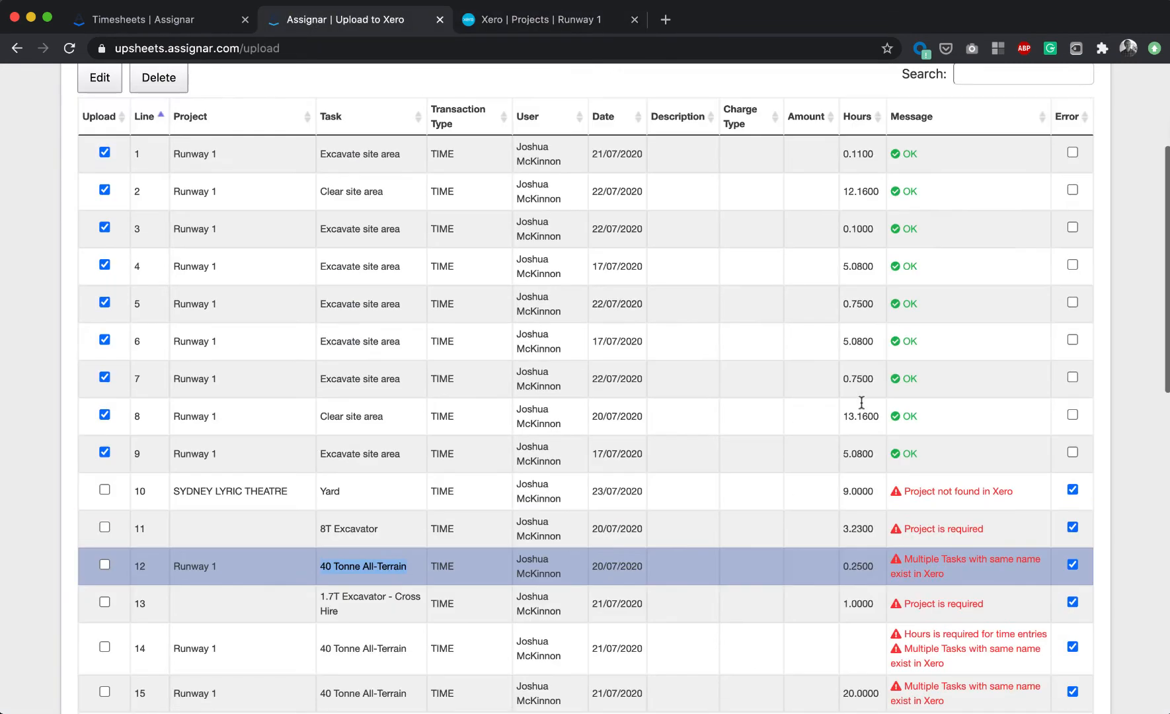
pyautogui.click(927, 252)
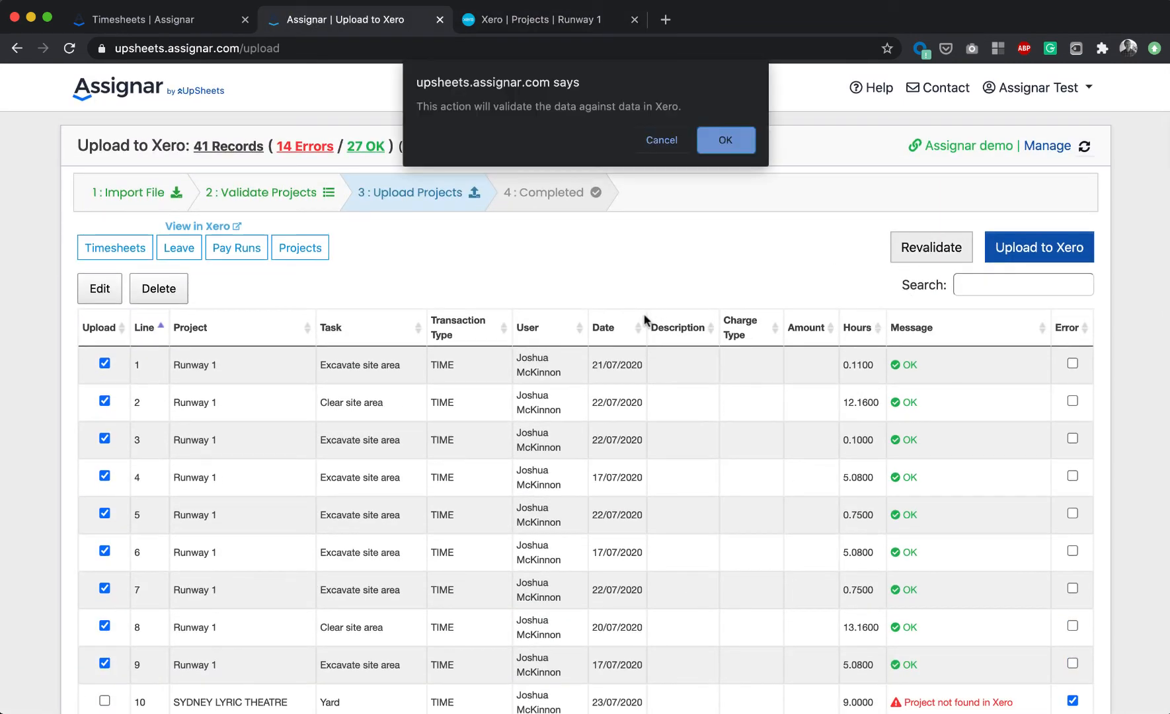
pyautogui.click(714, 143)
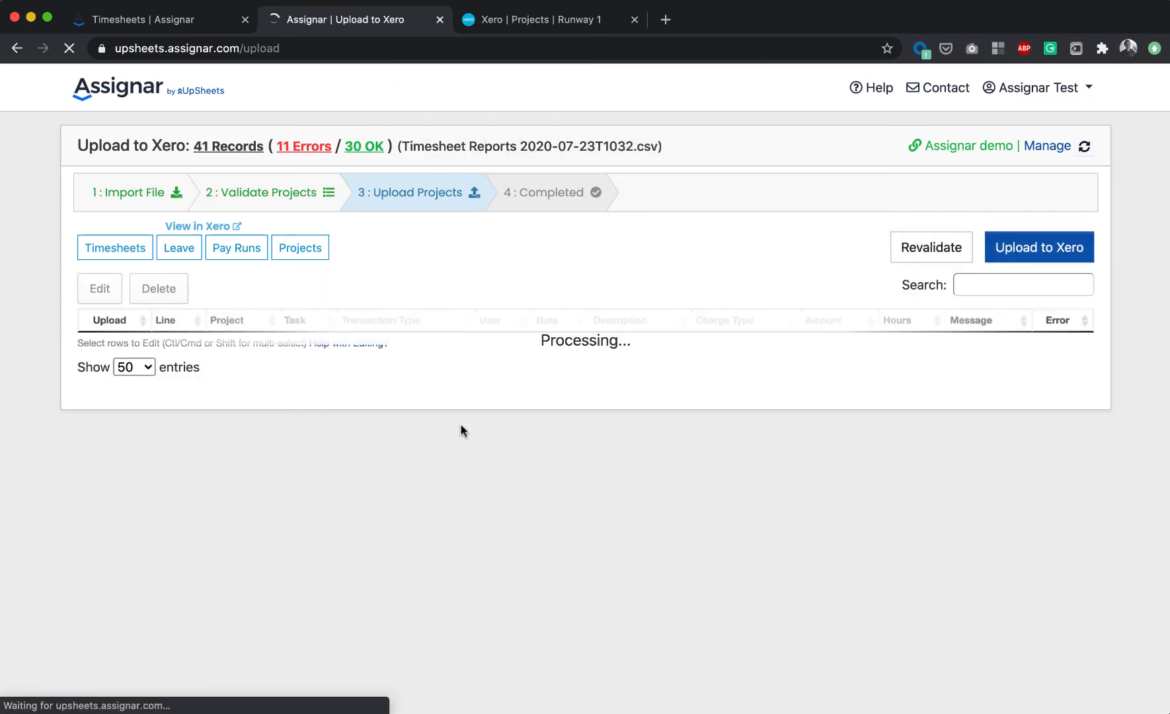
# - Review the revalidated records and their error messages
pyautogui.scroll(-5, 461, 428)
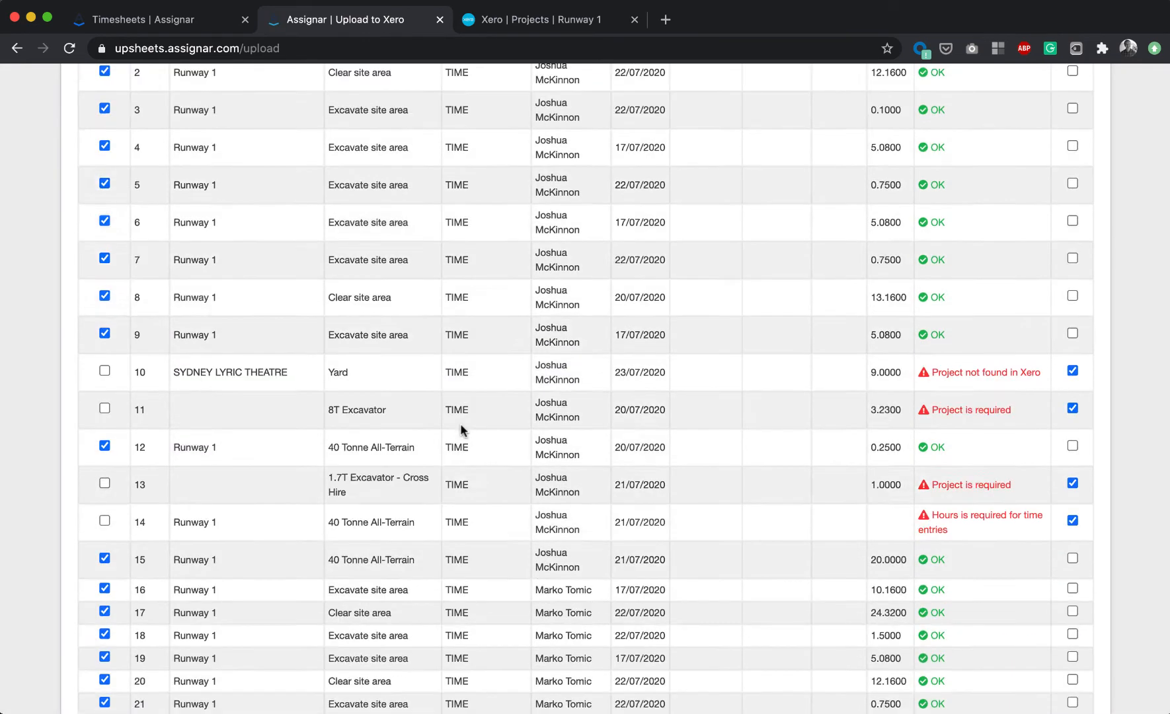
pyautogui.scroll(-6, 461, 426)
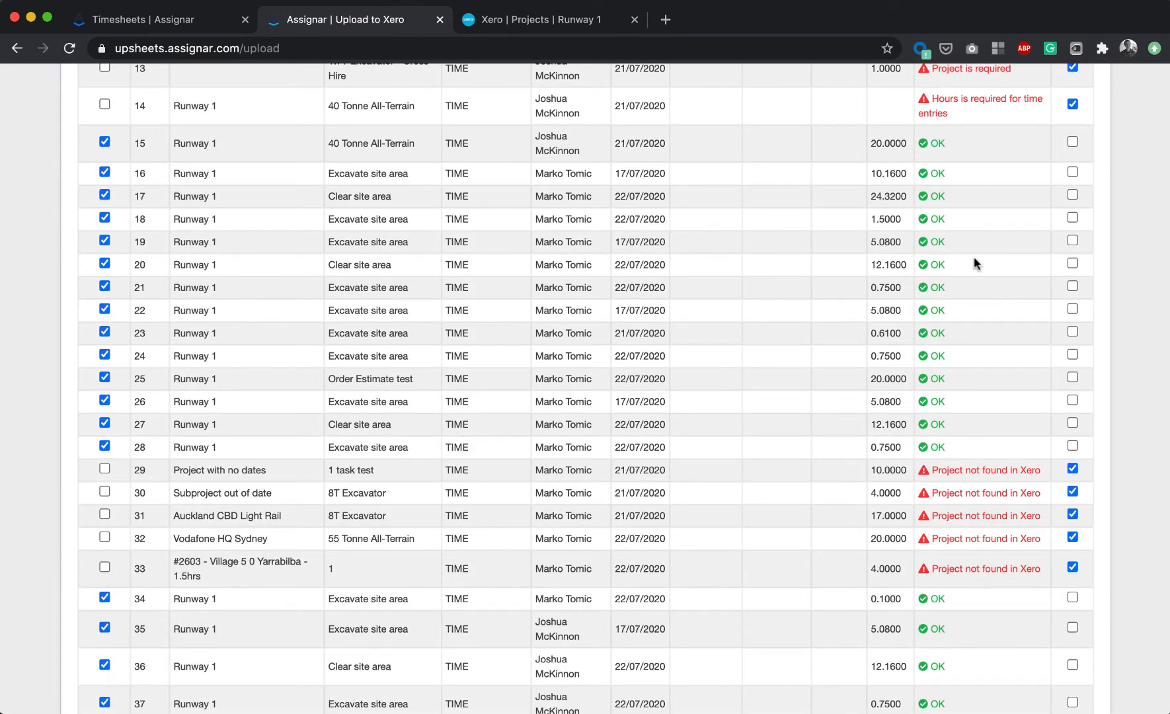
pyautogui.scroll(2, 732, 264)
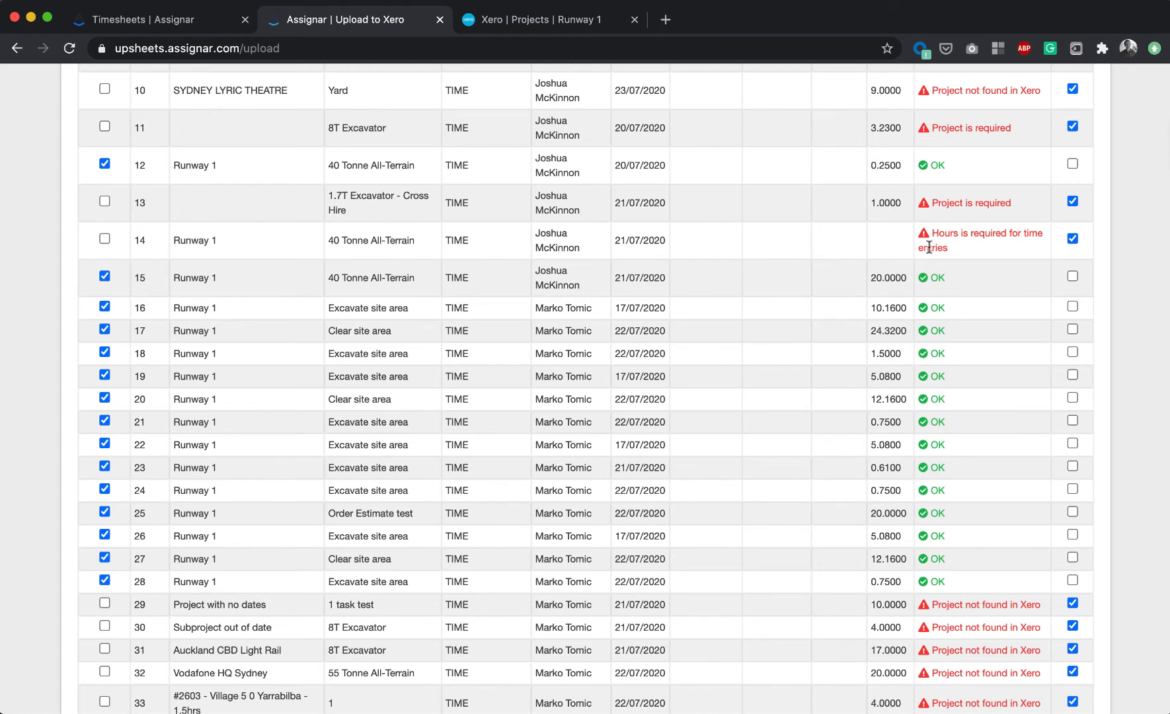
pyautogui.scroll(-2, 843, 264)
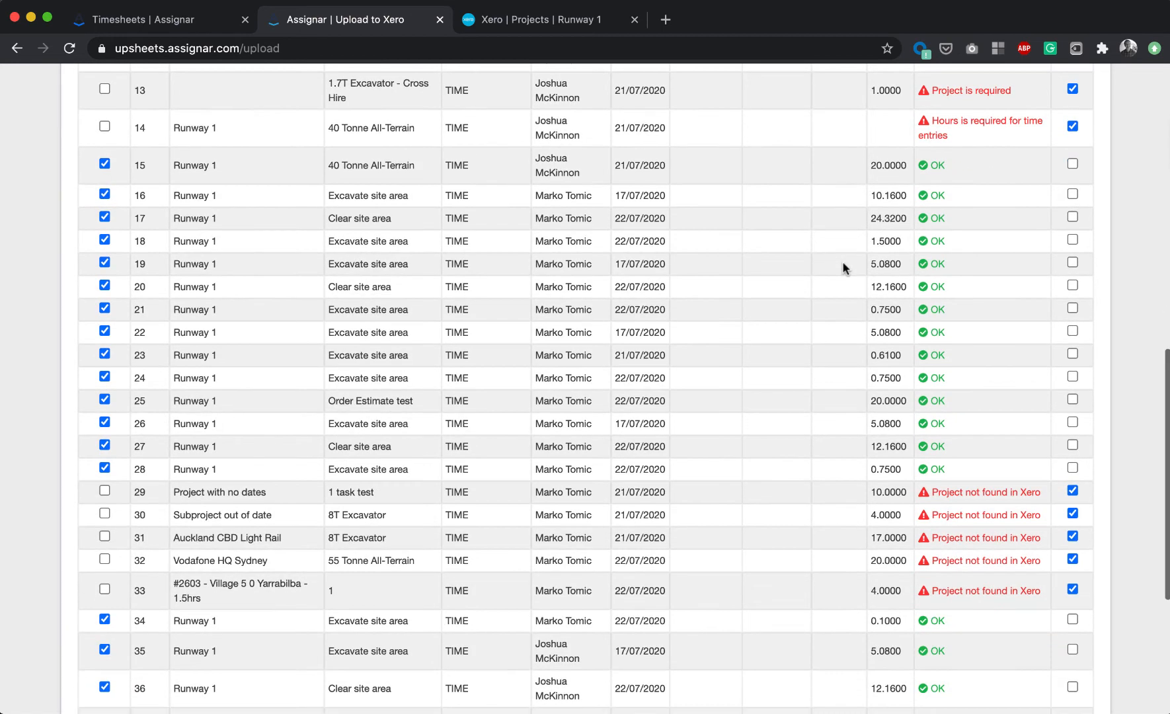
pyautogui.scroll(-3, 225, 410)
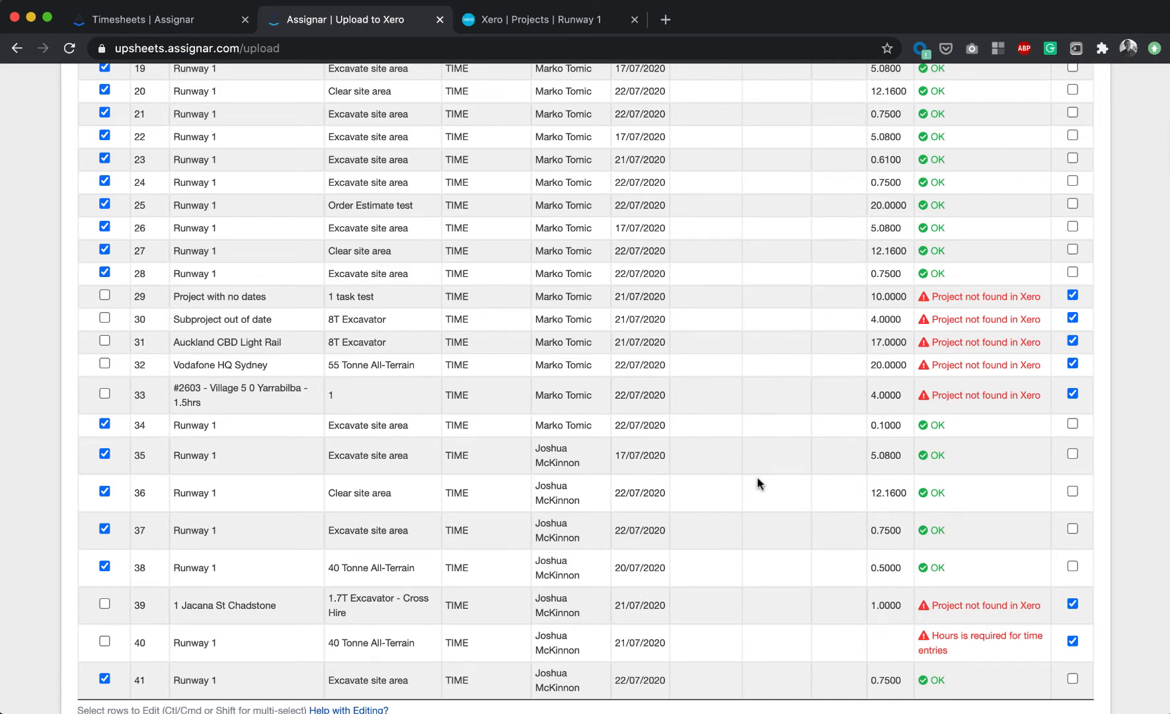
pyautogui.scroll(-2, 767, 484)
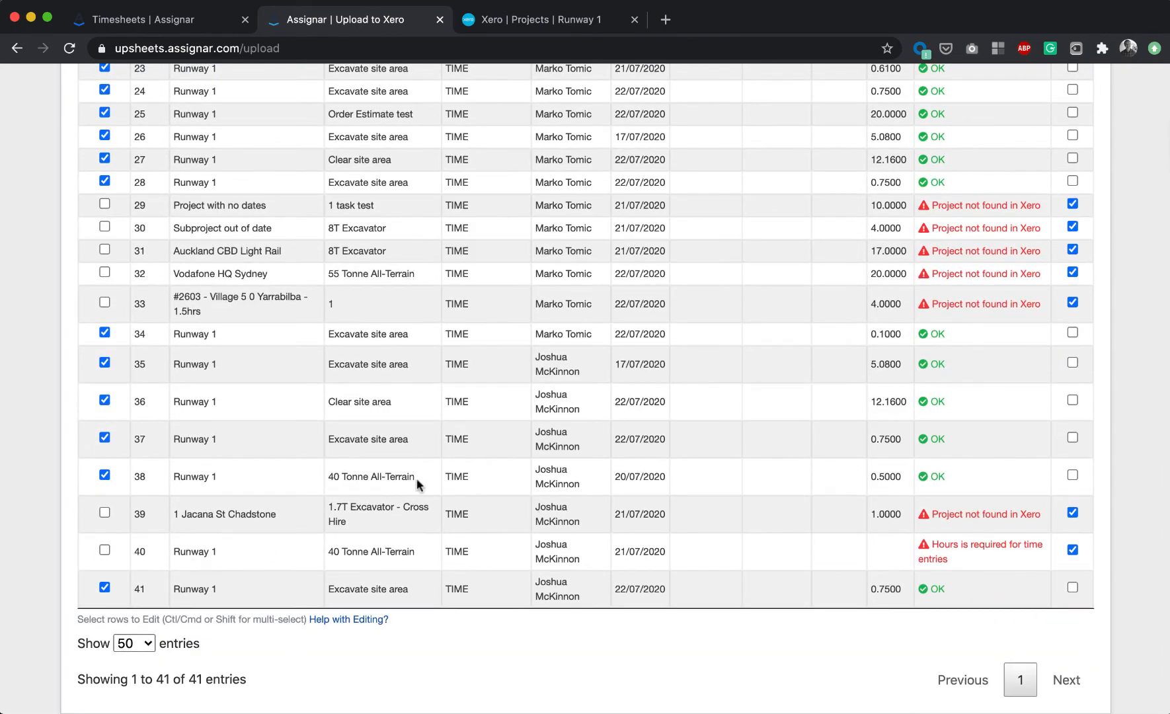
# - Upload the valid timesheet records to Xero
pyautogui.scroll(10, 858, 410)
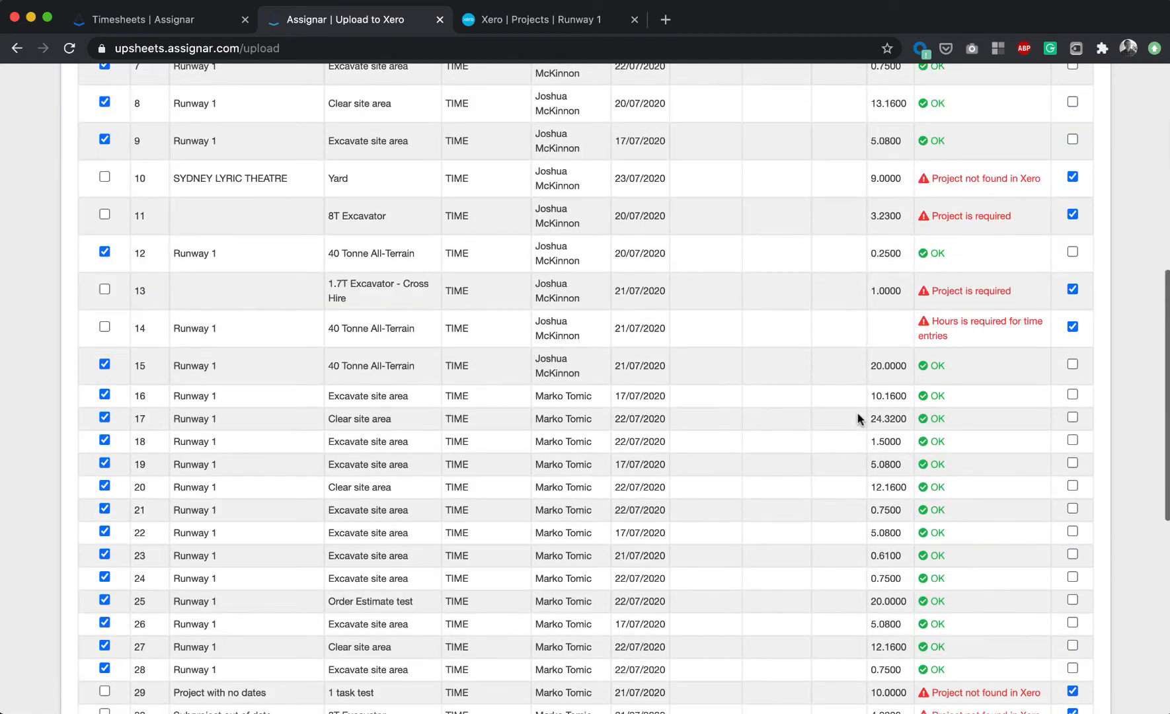
pyautogui.scroll(2, 858, 418)
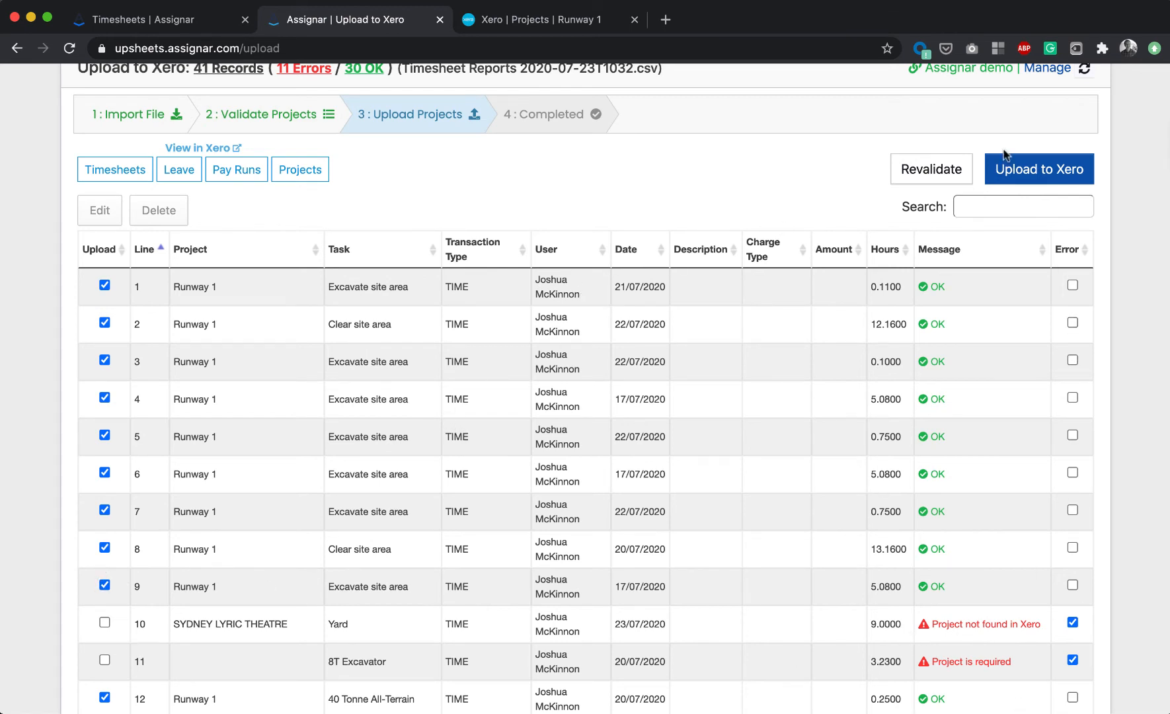
pyautogui.click(1015, 173)
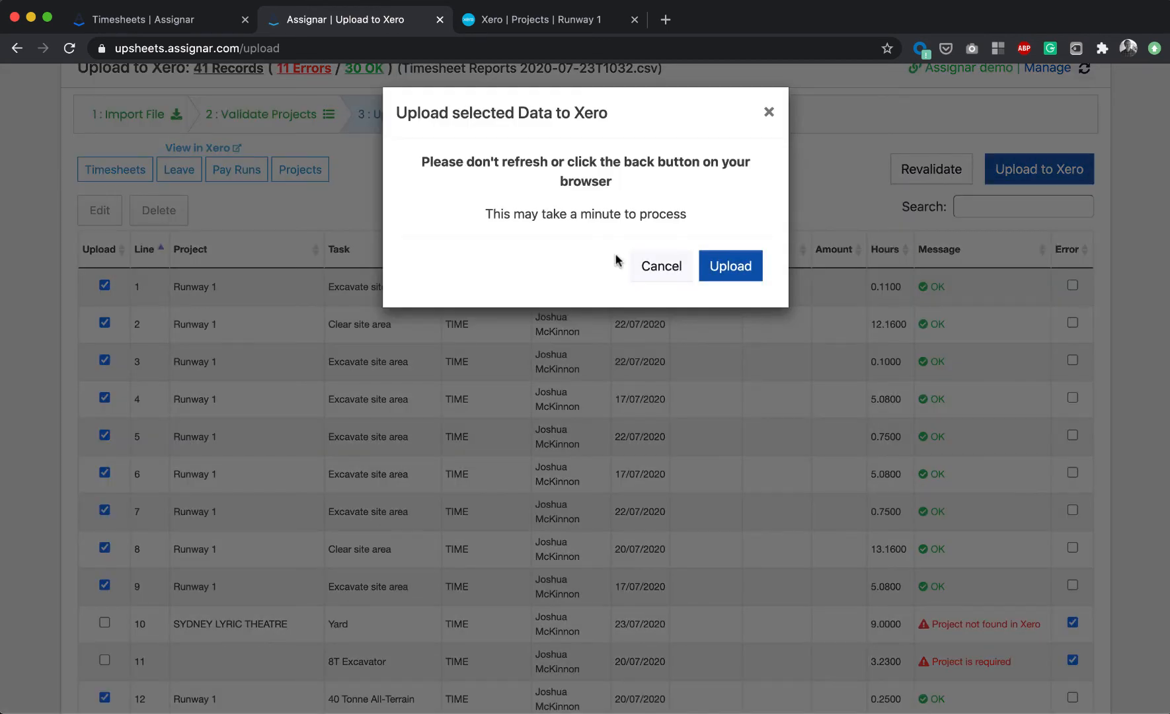
pyautogui.click(722, 269)
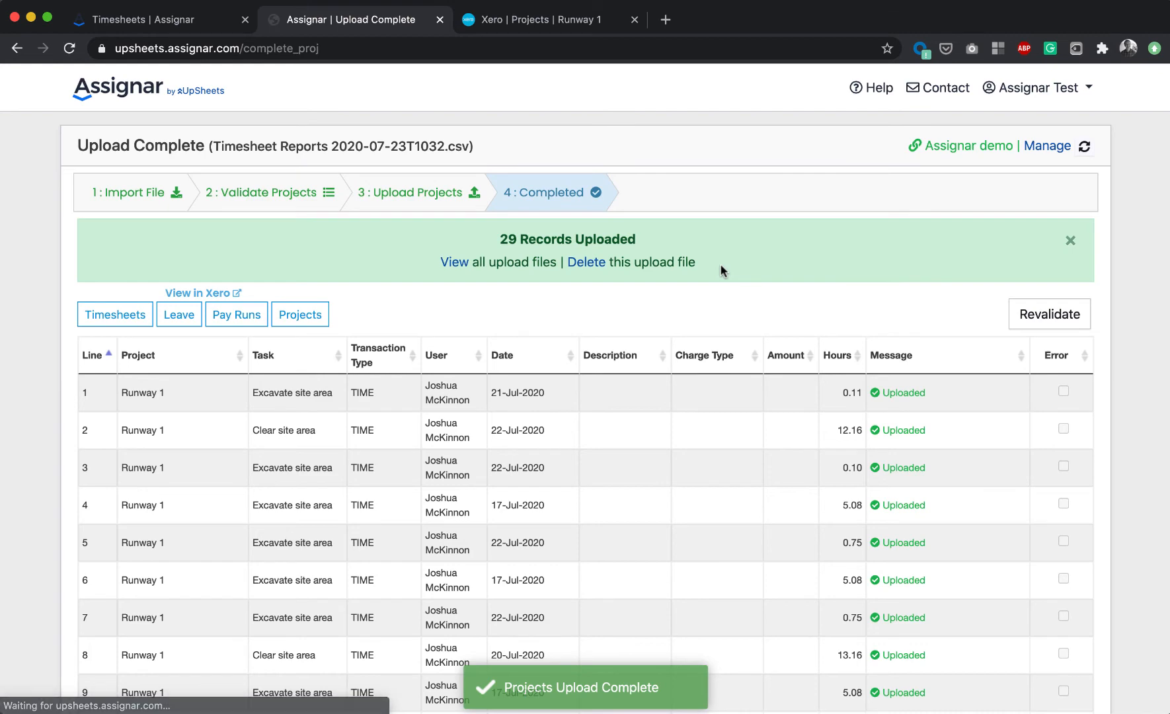
# - Reload the Runway 1 project in Xero and check its Time & expenses total and task hours
pyautogui.scroll(-5, 722, 269)
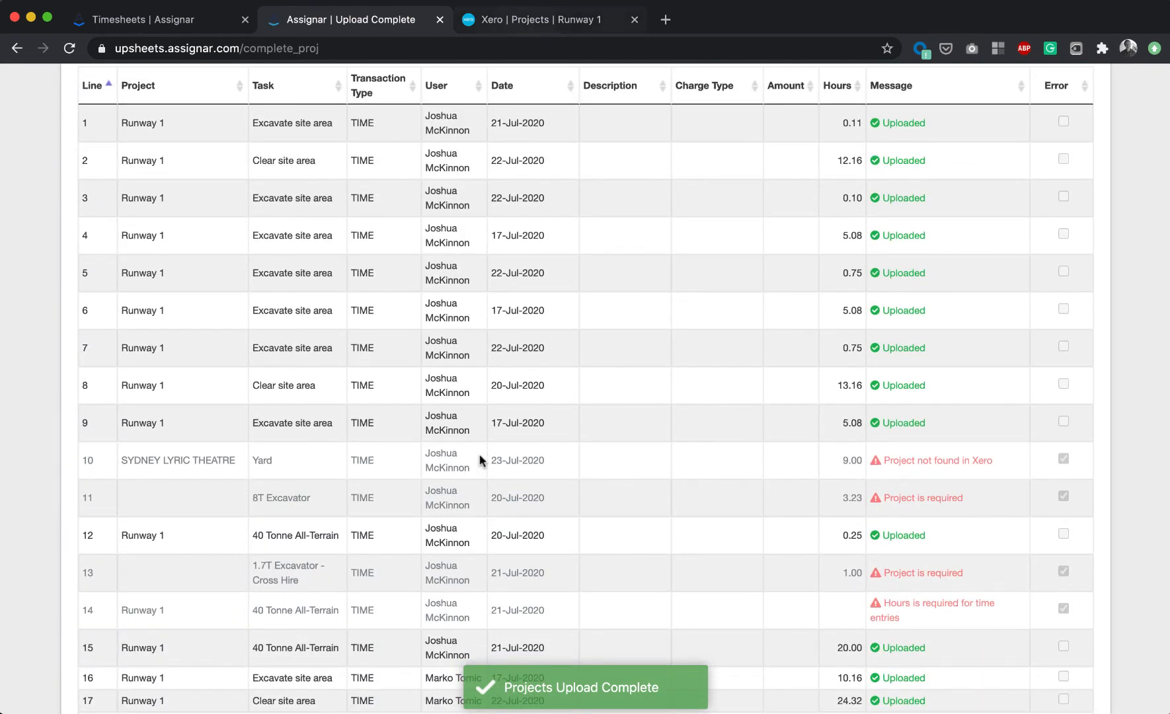
pyautogui.click(522, 19)
pyautogui.scroll(4, 384, 284)
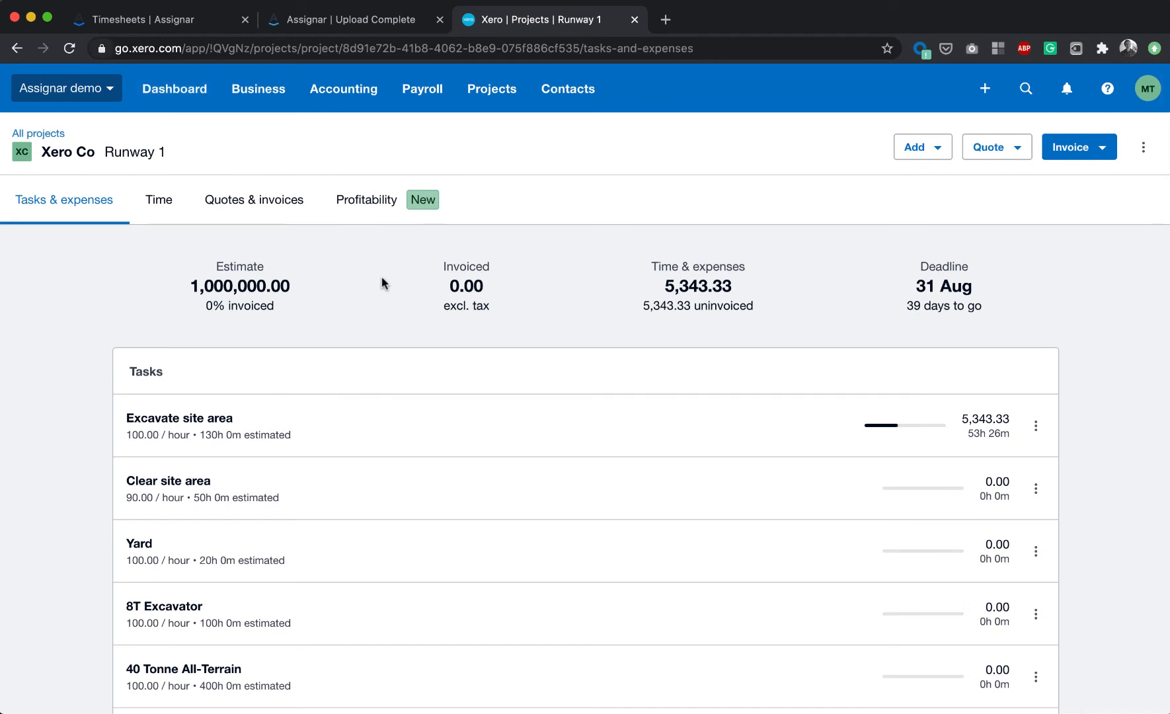
pyautogui.press('super+r')
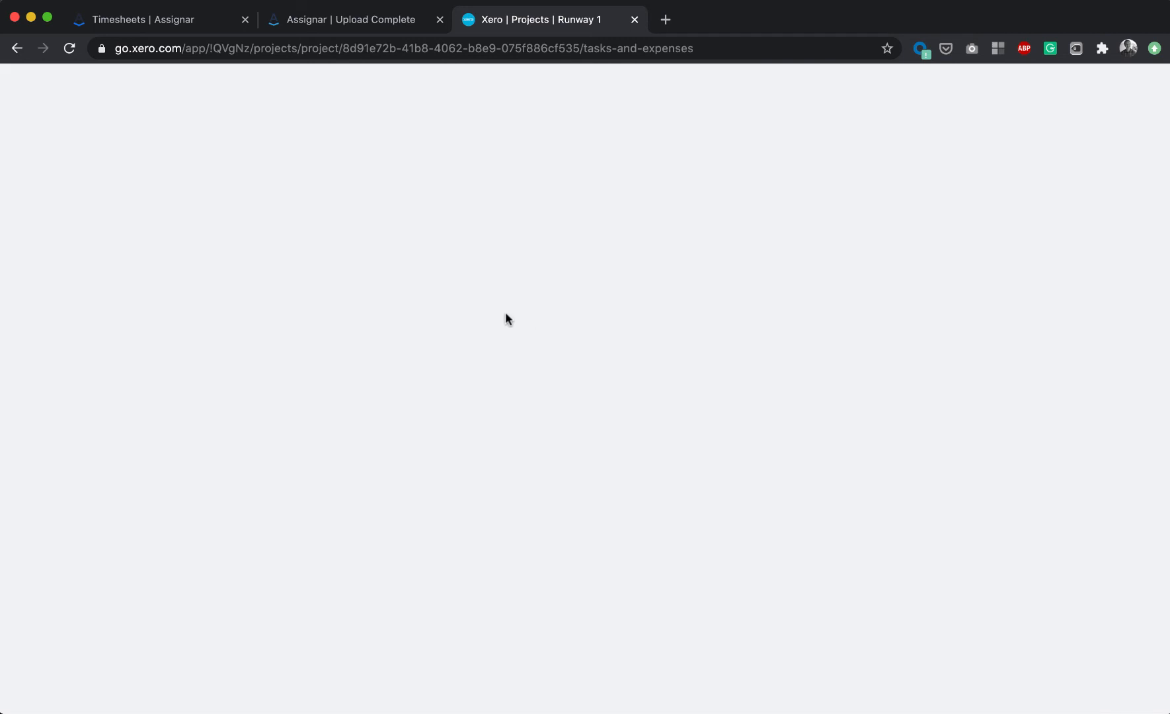
pyautogui.click(230, 50)
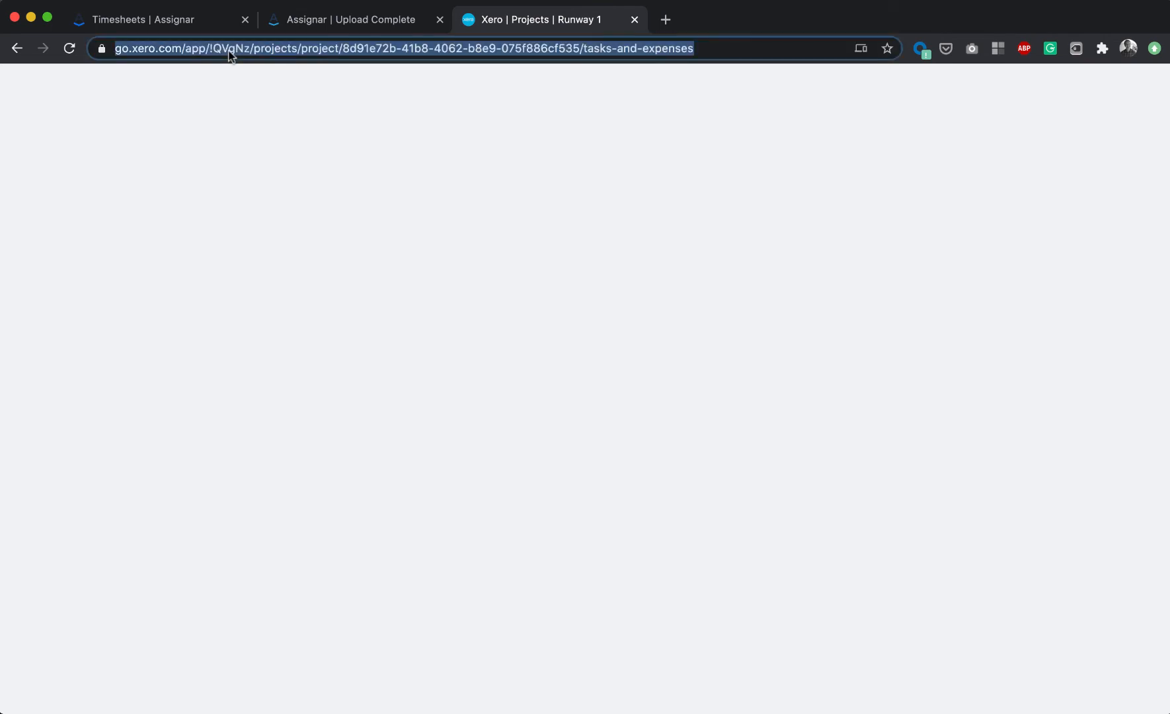
pyautogui.press('Return')
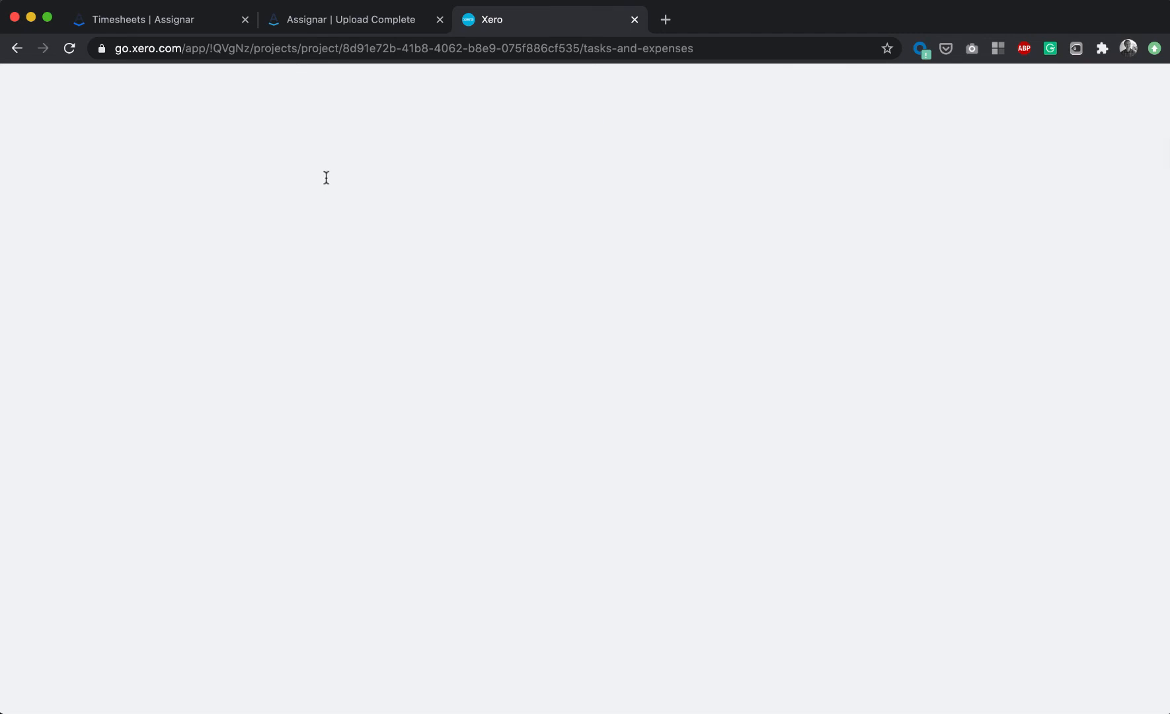
pyautogui.moveTo(209, 48); pyautogui.dragTo(693, 48)
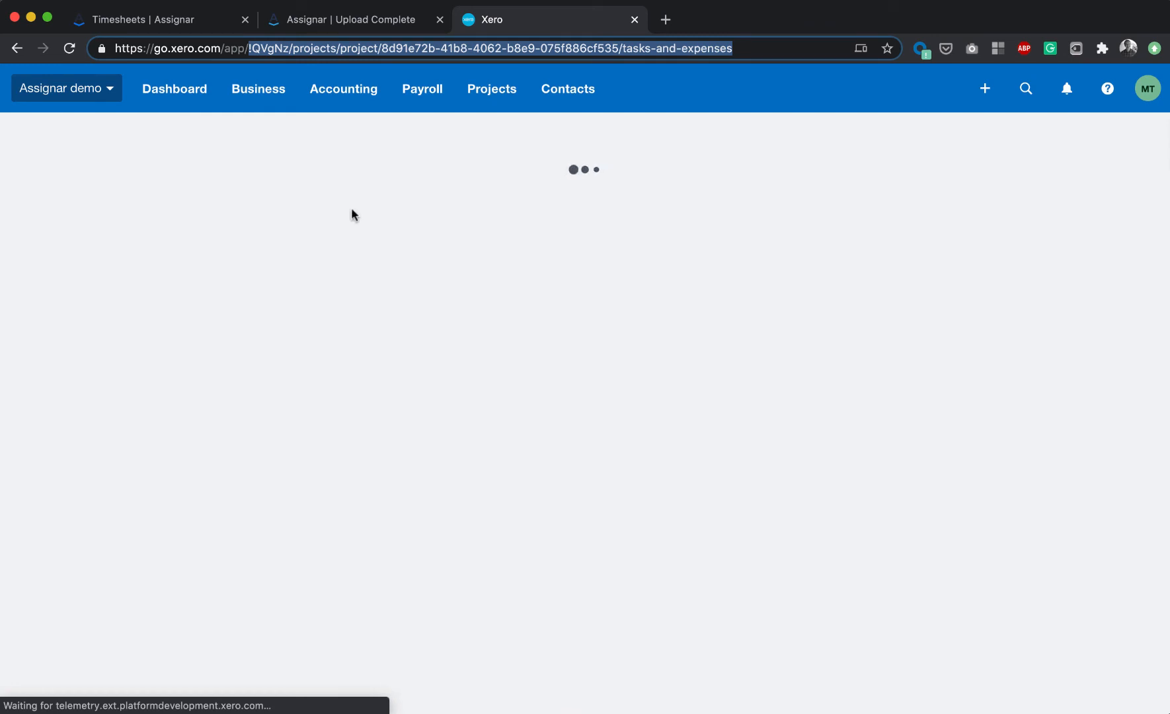
pyautogui.click(117, 263)
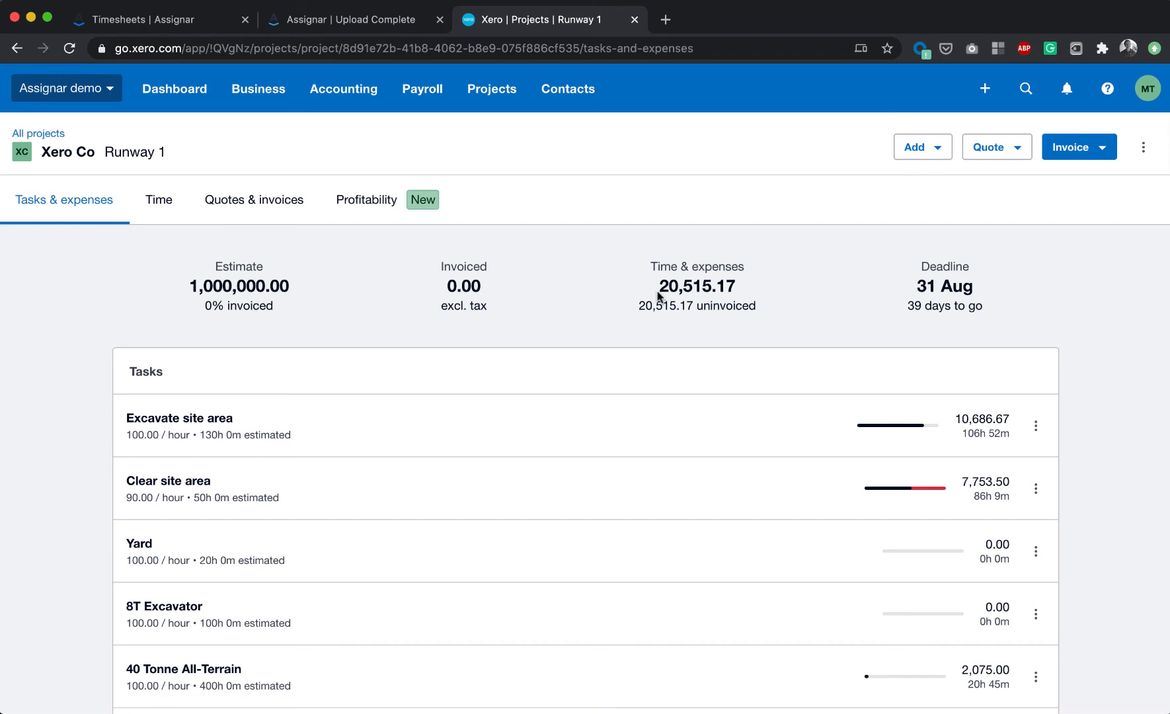
pyautogui.moveTo(657, 296); pyautogui.dragTo(745, 298)
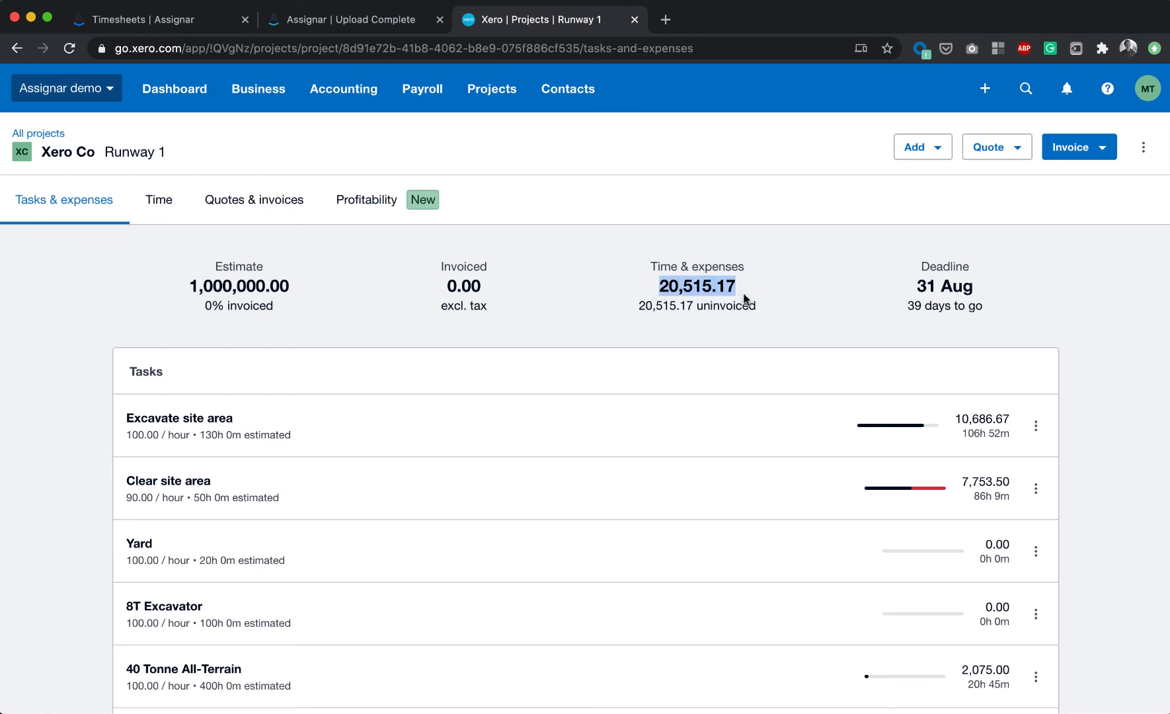
pyautogui.click(662, 285)
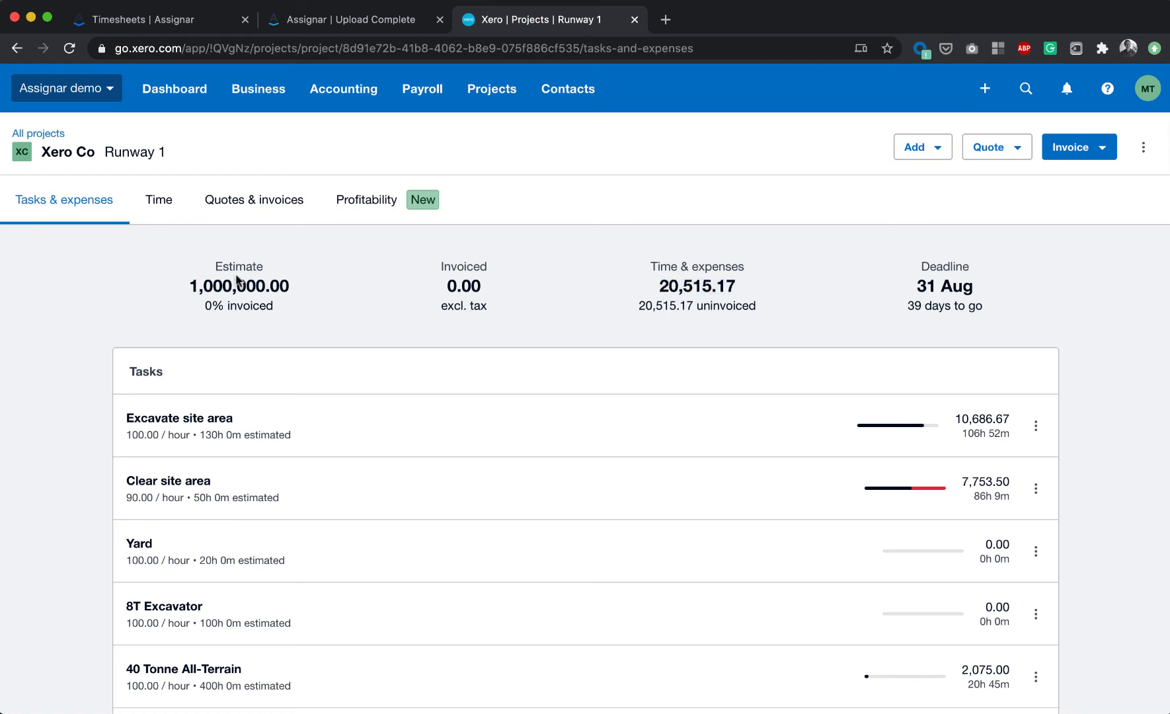
# - Examine the amounts and hours logged against each task of the Runway 1 project
pyautogui.scroll(-3, 583, 343)
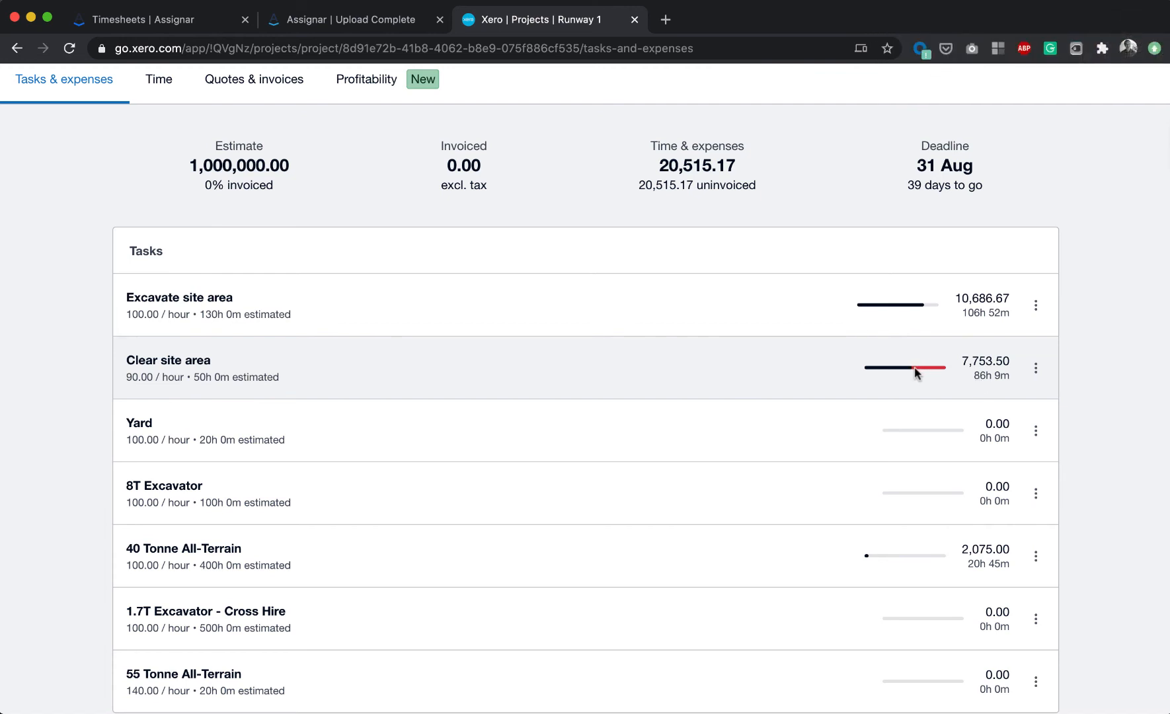
pyautogui.scroll(-3, 931, 374)
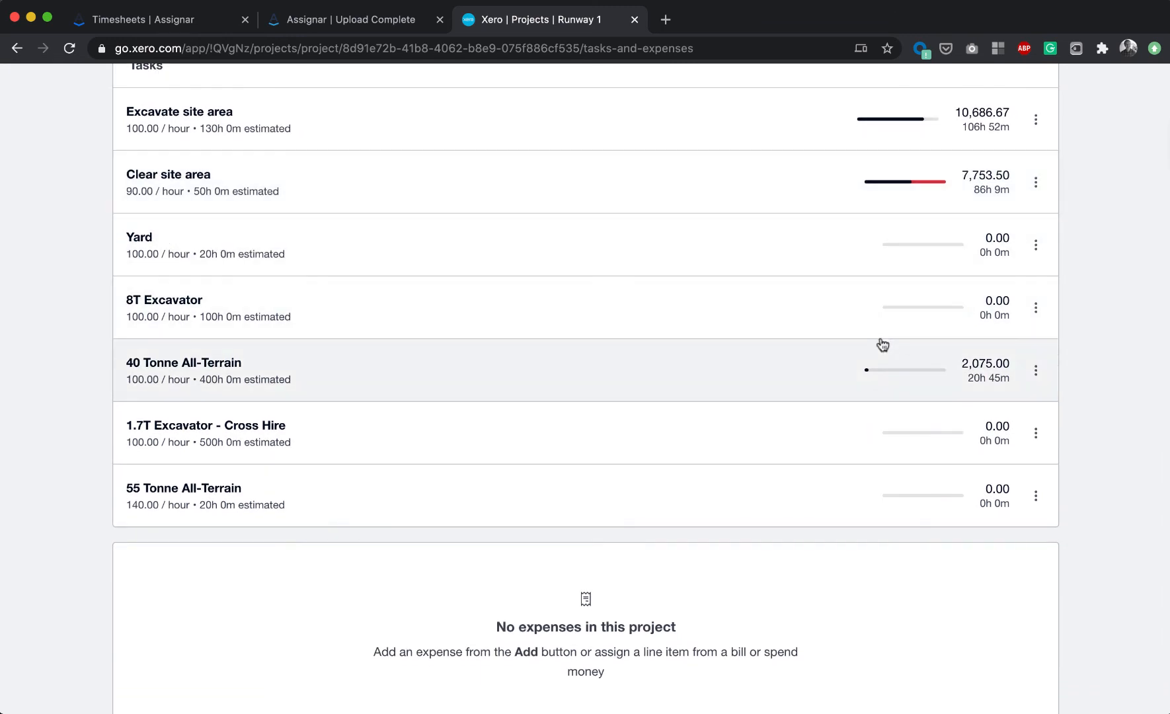
pyautogui.scroll(1, 807, 344)
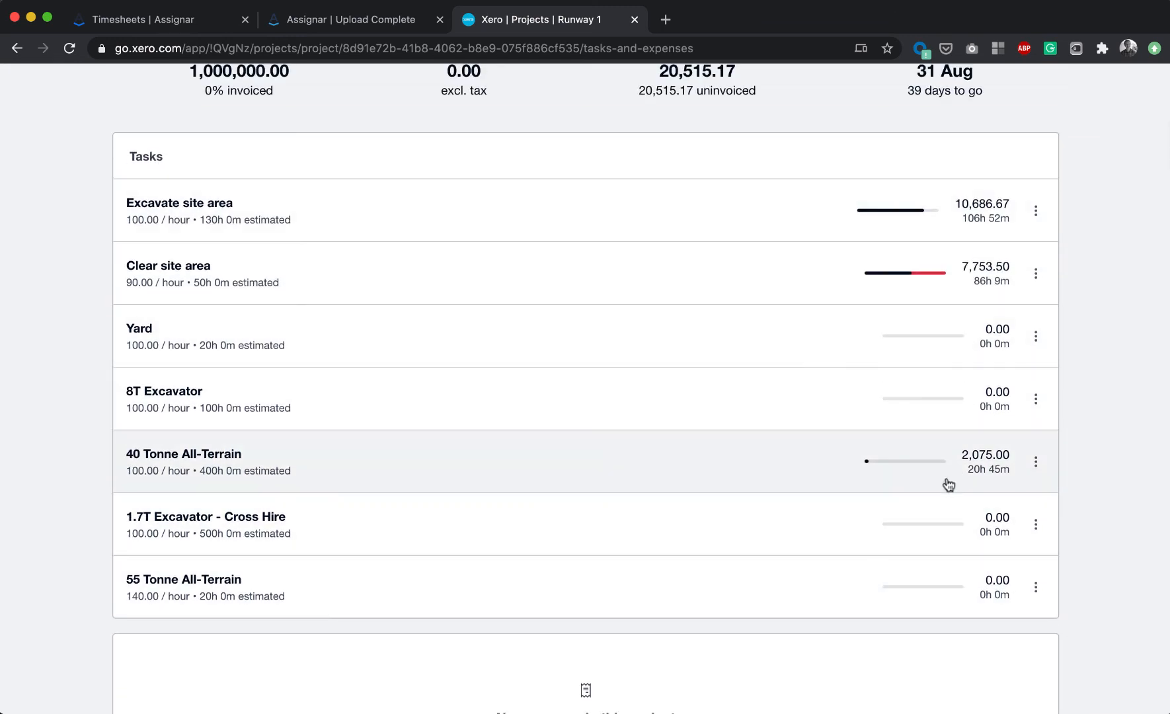
pyautogui.scroll(2, 825, 472)
pyautogui.scroll(1, 828, 472)
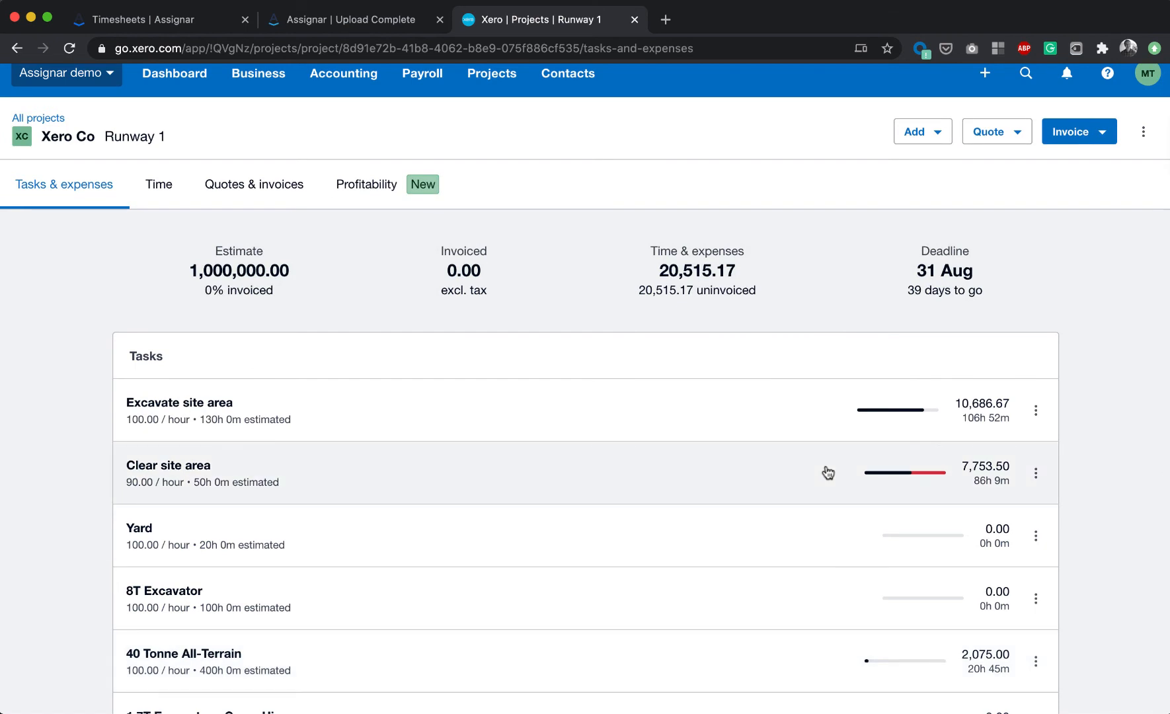
pyautogui.scroll(-2, 828, 472)
pyautogui.scroll(1, 828, 472)
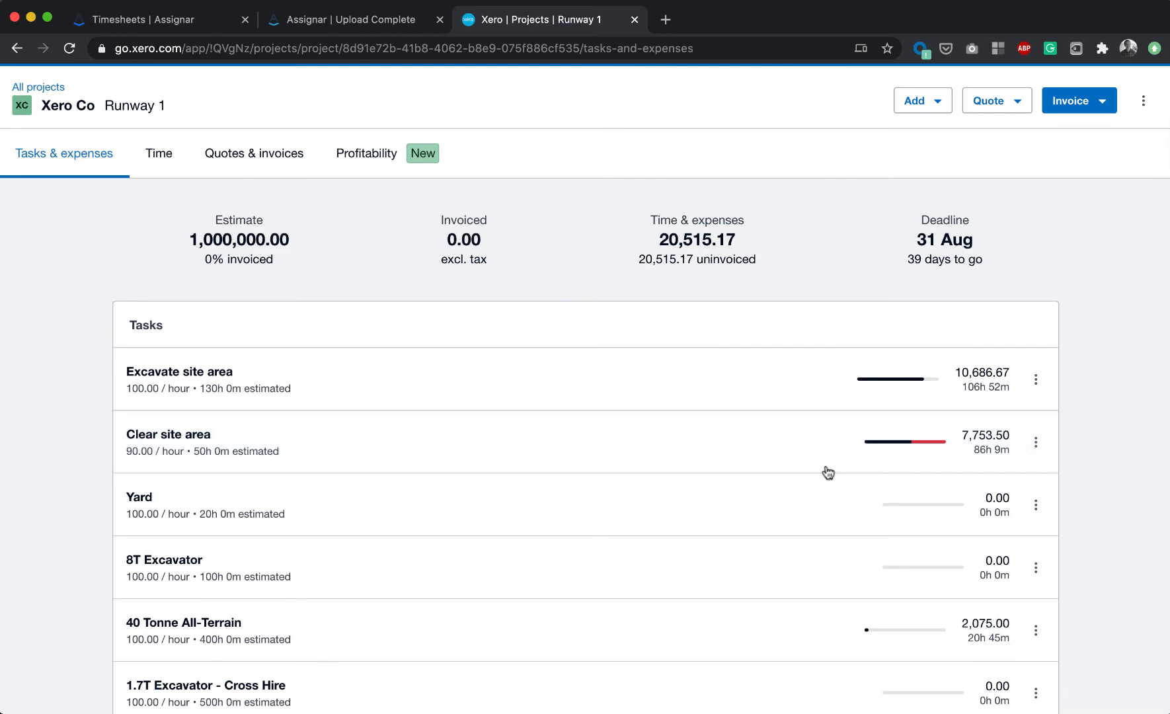
pyautogui.click(1100, 102)
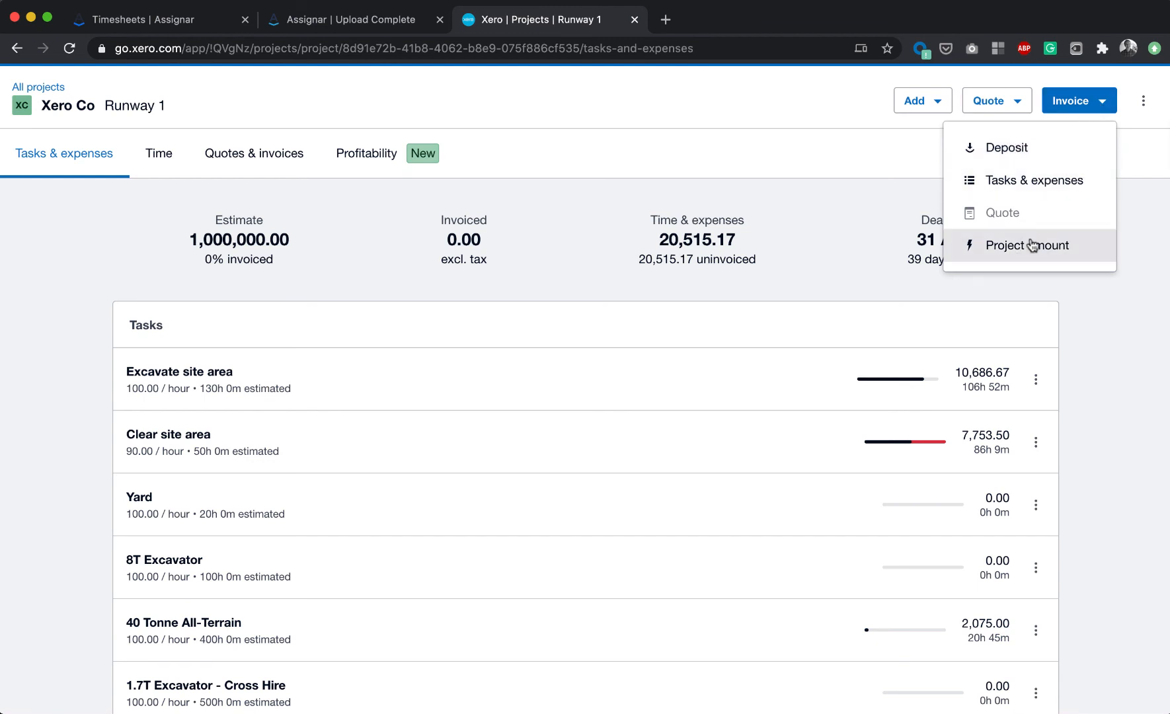
pyautogui.click(1007, 149)
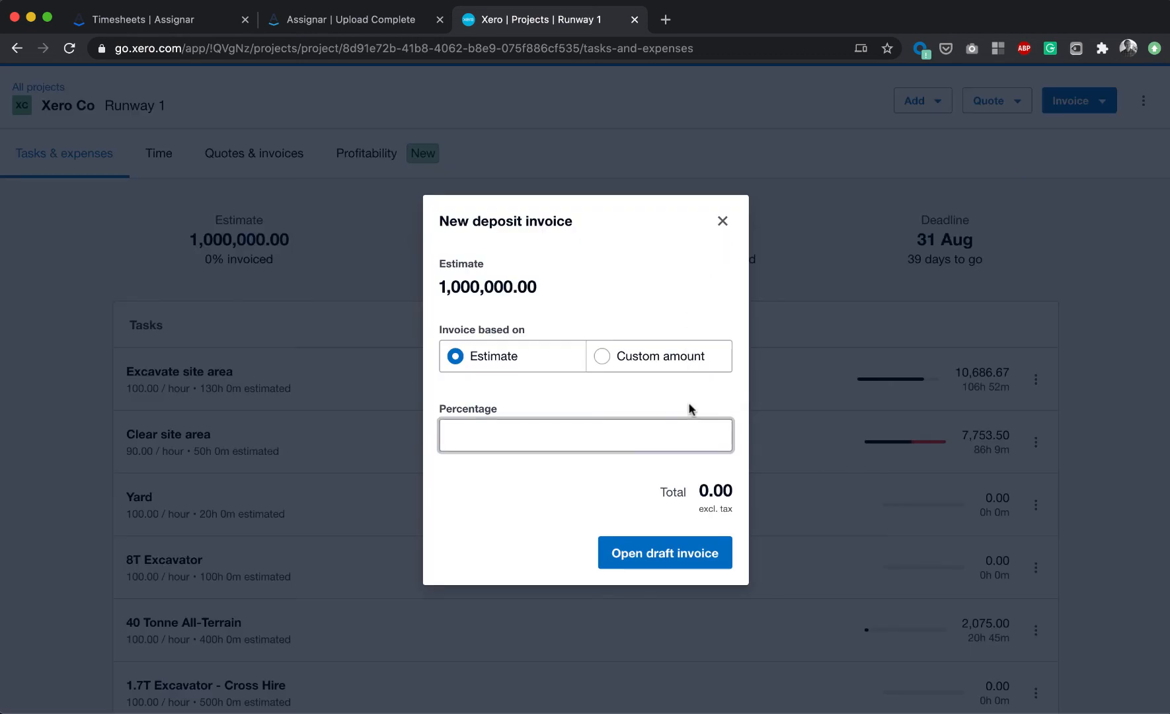
pyautogui.click(722, 222)
# - Create a tasks & expenses invoice for all uninvoiced hourly rate tasks, checking the Excavate site area entries, and open it as a draft
pyautogui.click(1074, 101)
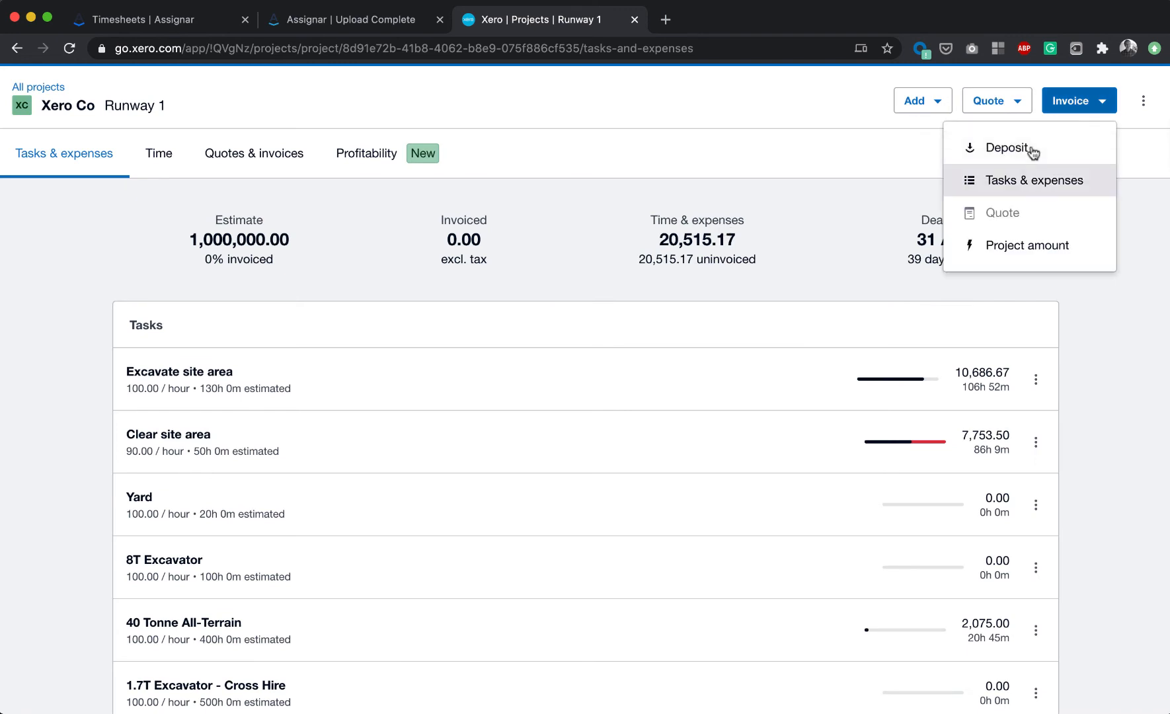
pyautogui.click(1032, 190)
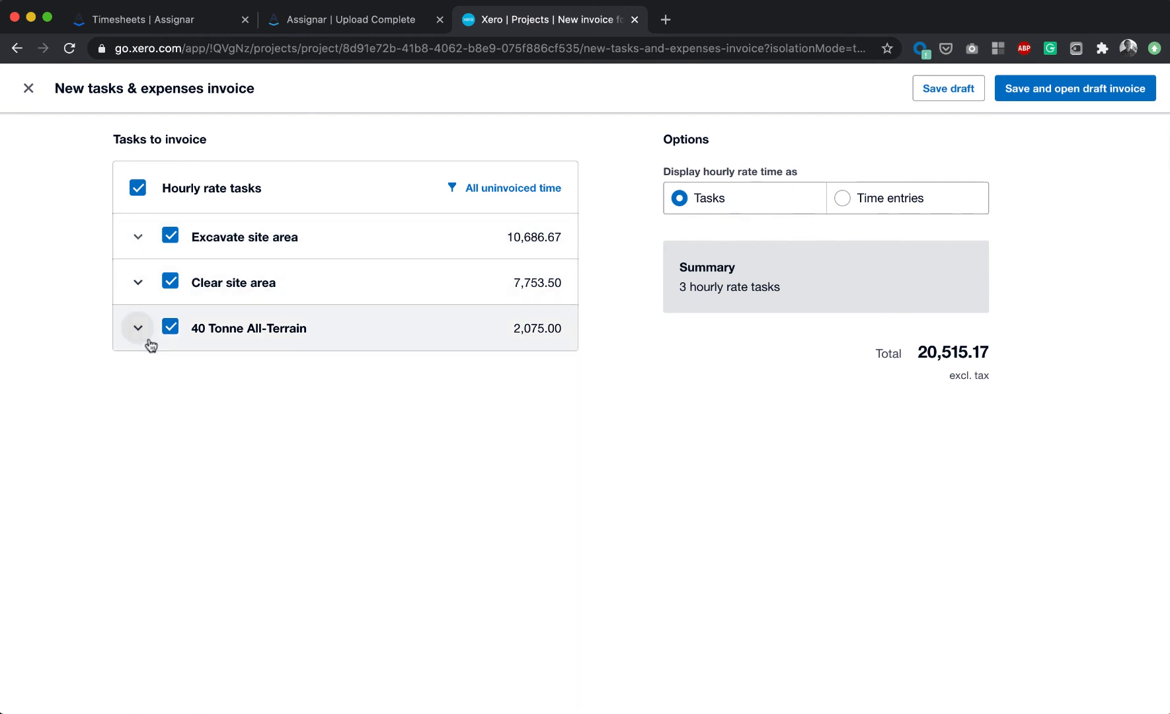
pyautogui.click(138, 244)
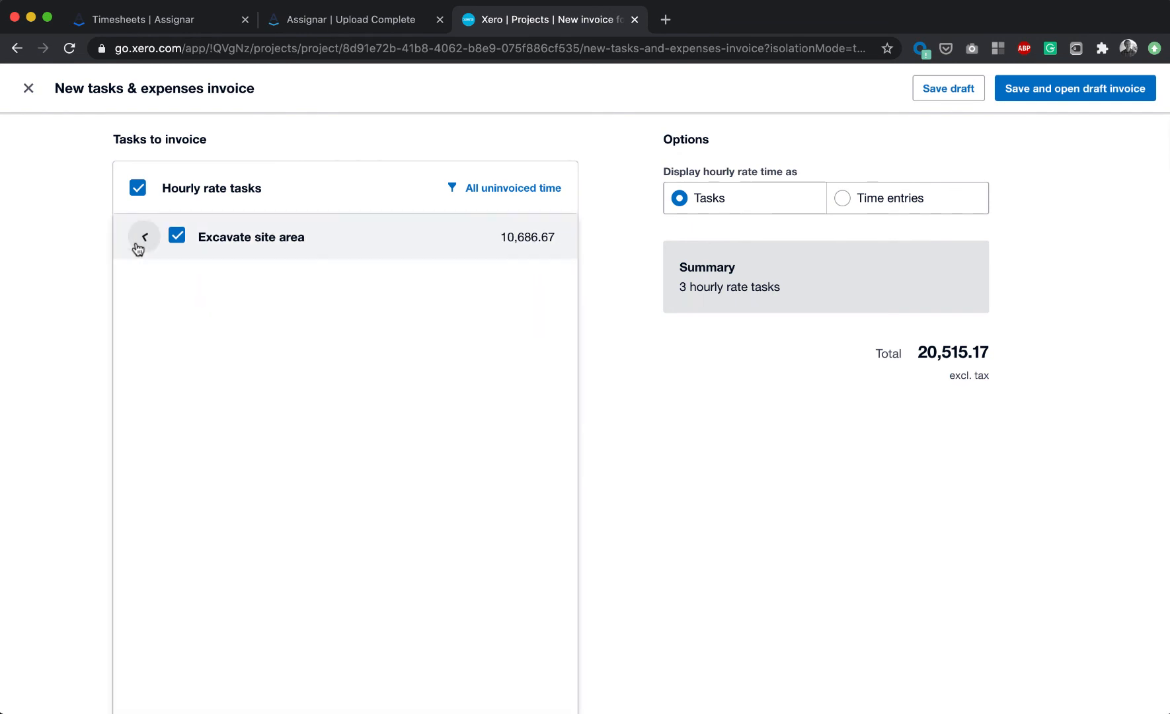
pyautogui.scroll(-2, 174, 366)
pyautogui.scroll(-2, 174, 365)
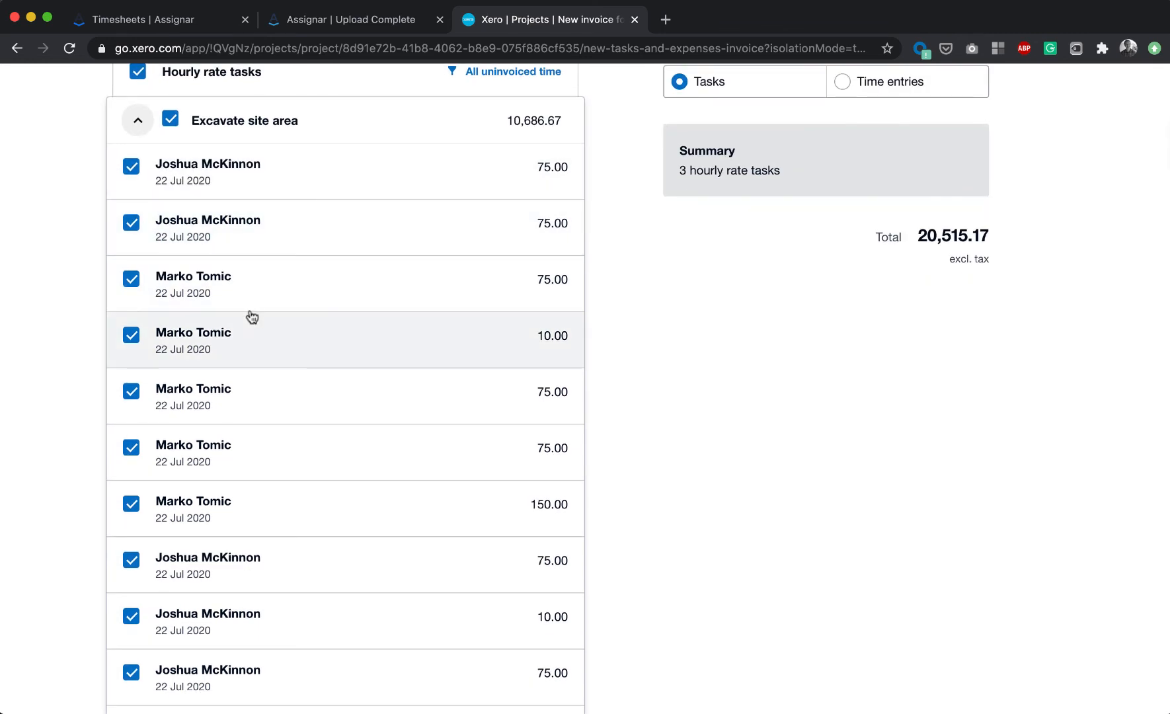
pyautogui.scroll(-15, 248, 316)
pyautogui.scroll(-12, 229, 479)
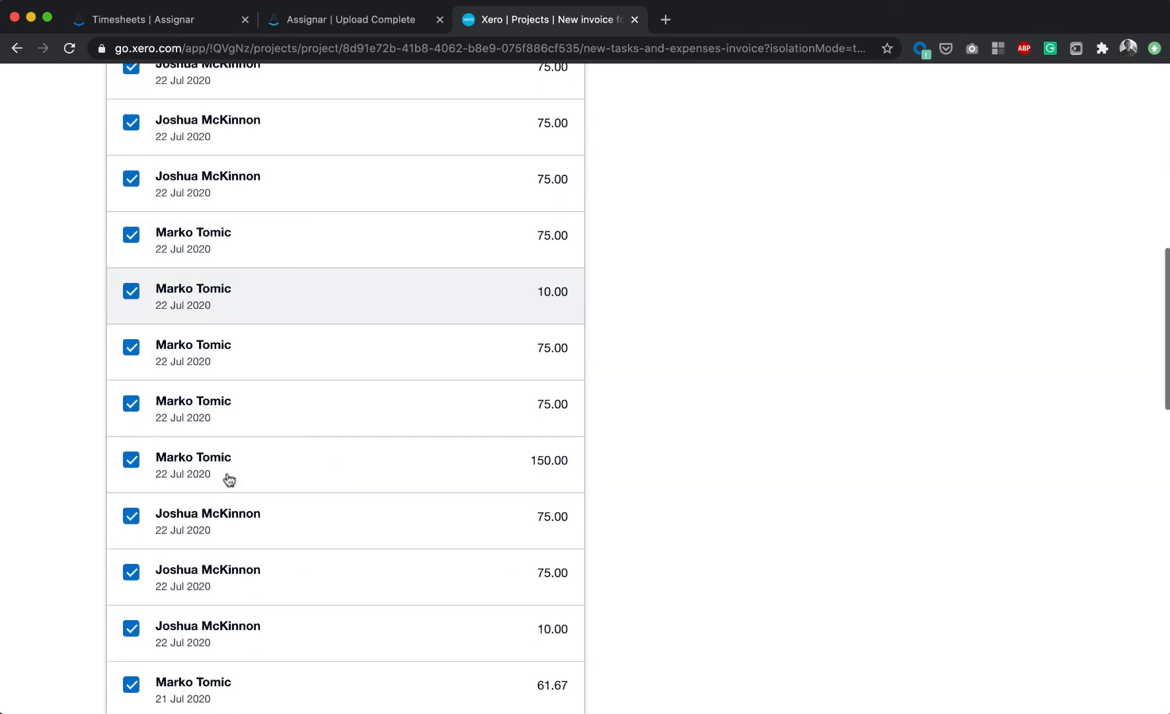
pyautogui.scroll(15, 230, 479)
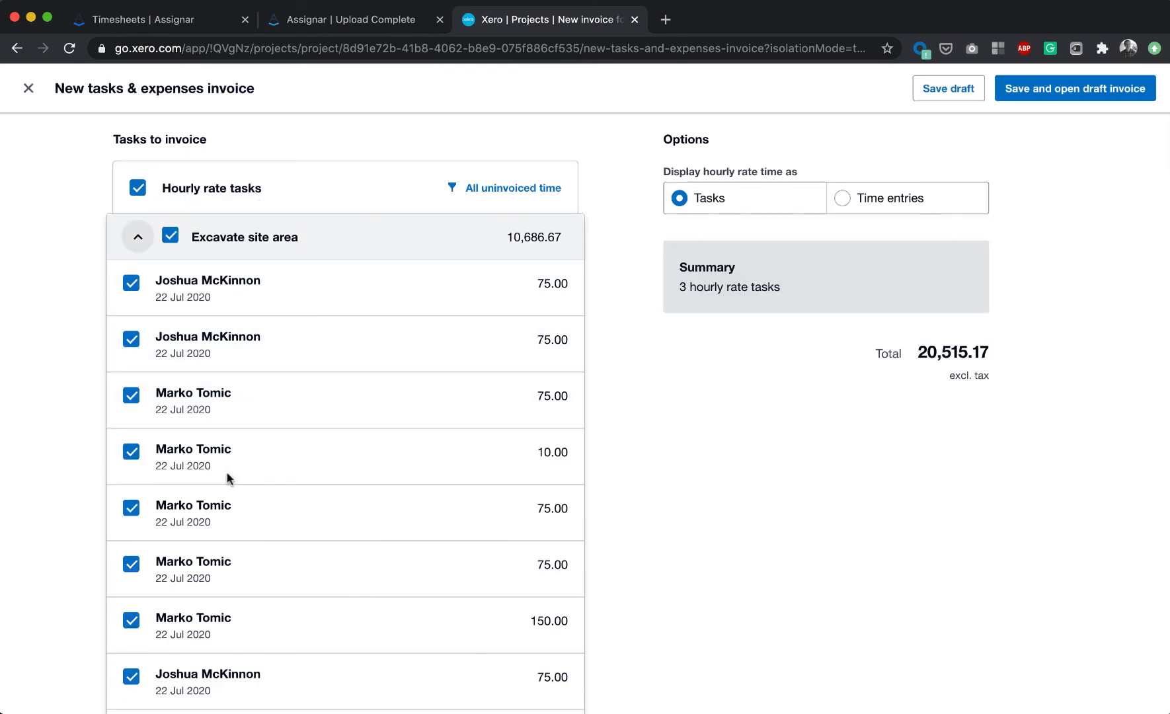
pyautogui.press('space')
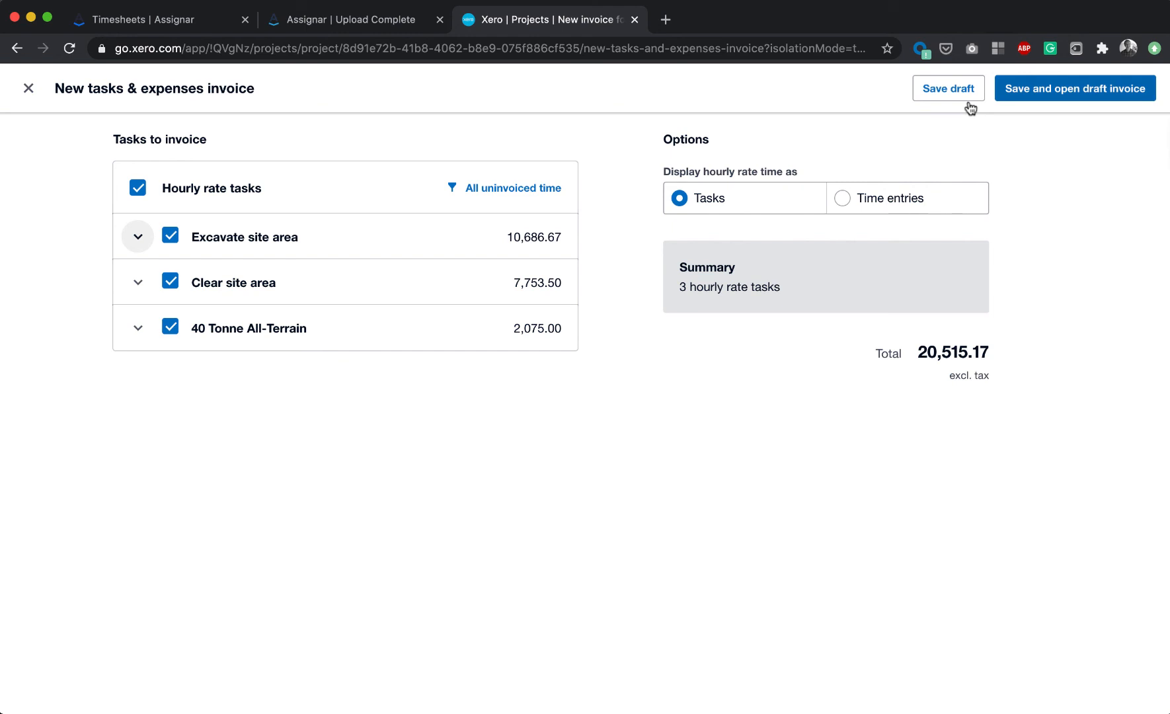
pyautogui.click(1075, 89)
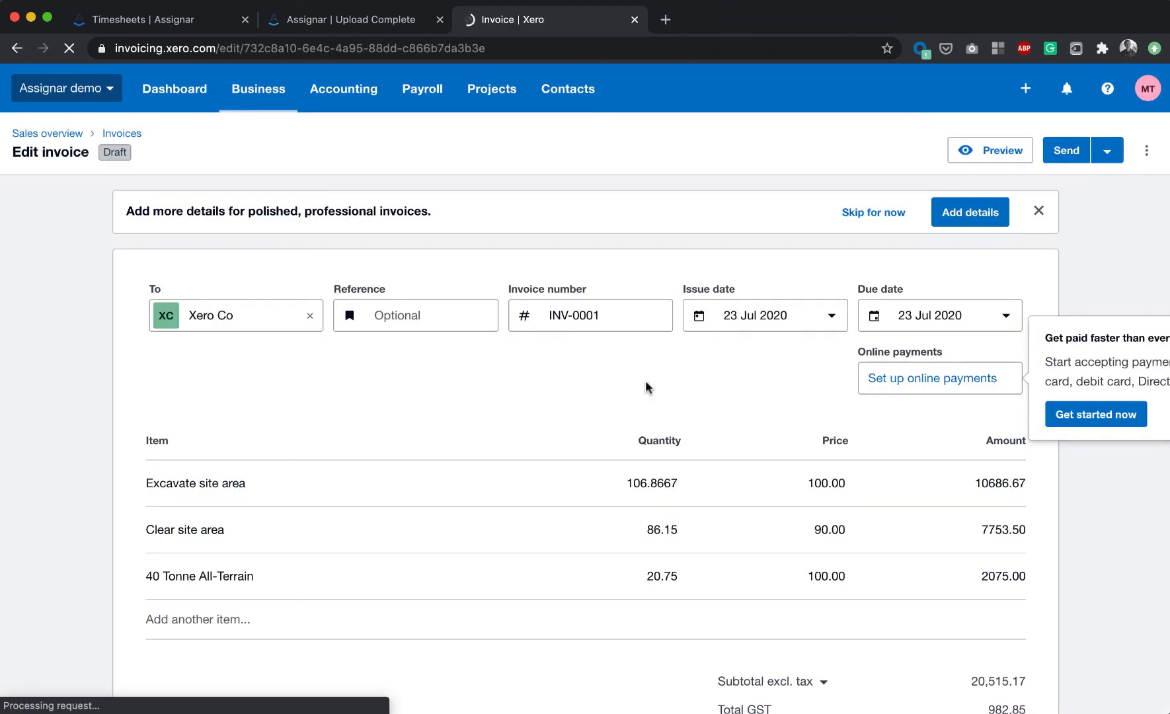
# - Review the invoice's line items and totals, then dismiss the online payments tip and cancel sending an e-invoice
pyautogui.scroll(-3, 647, 387)
pyautogui.scroll(-3, 648, 387)
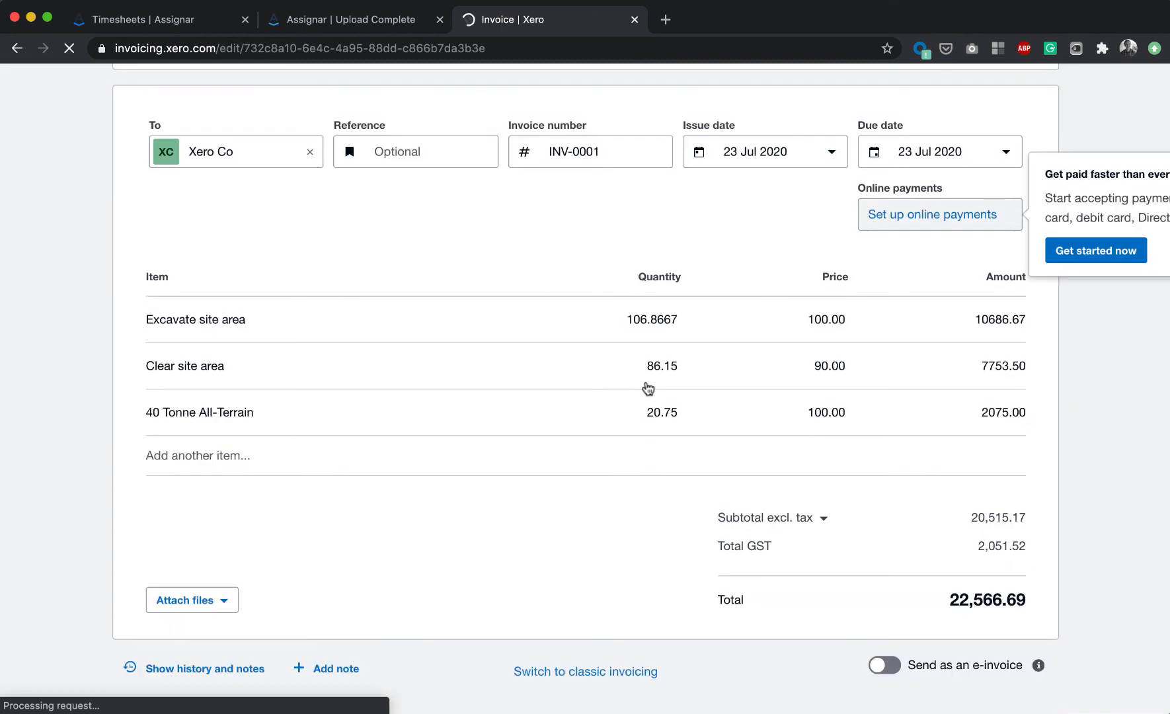
pyautogui.scroll(-3, 648, 384)
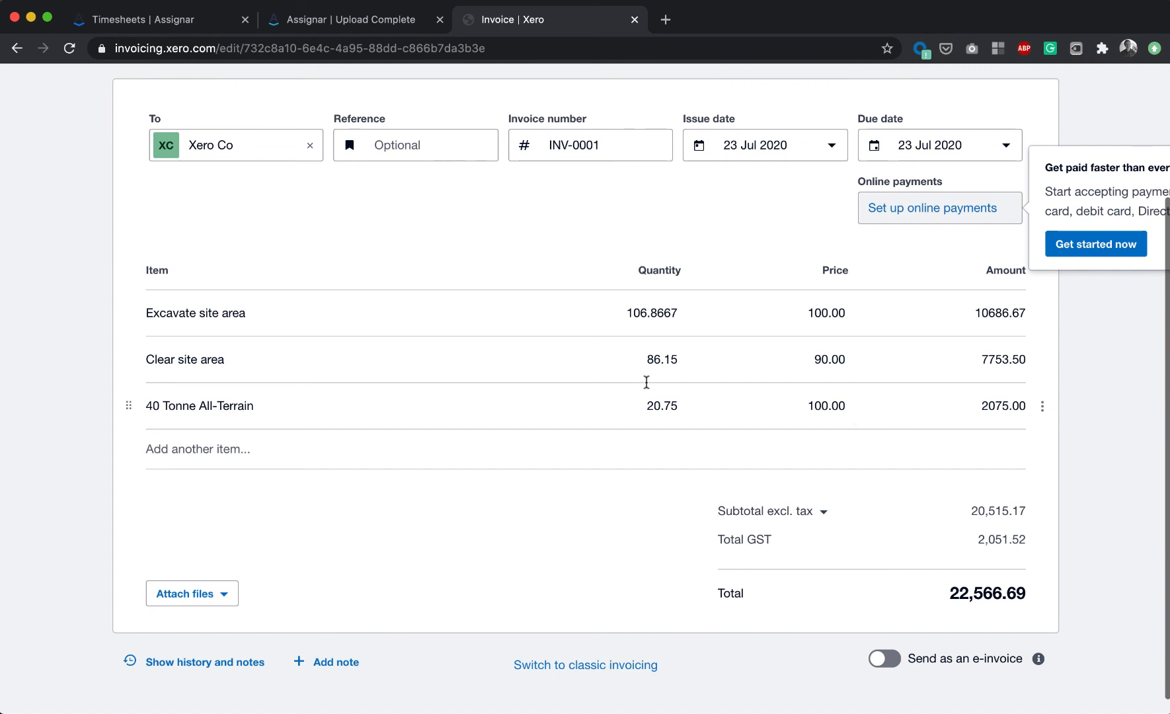
pyautogui.scroll(3, 648, 386)
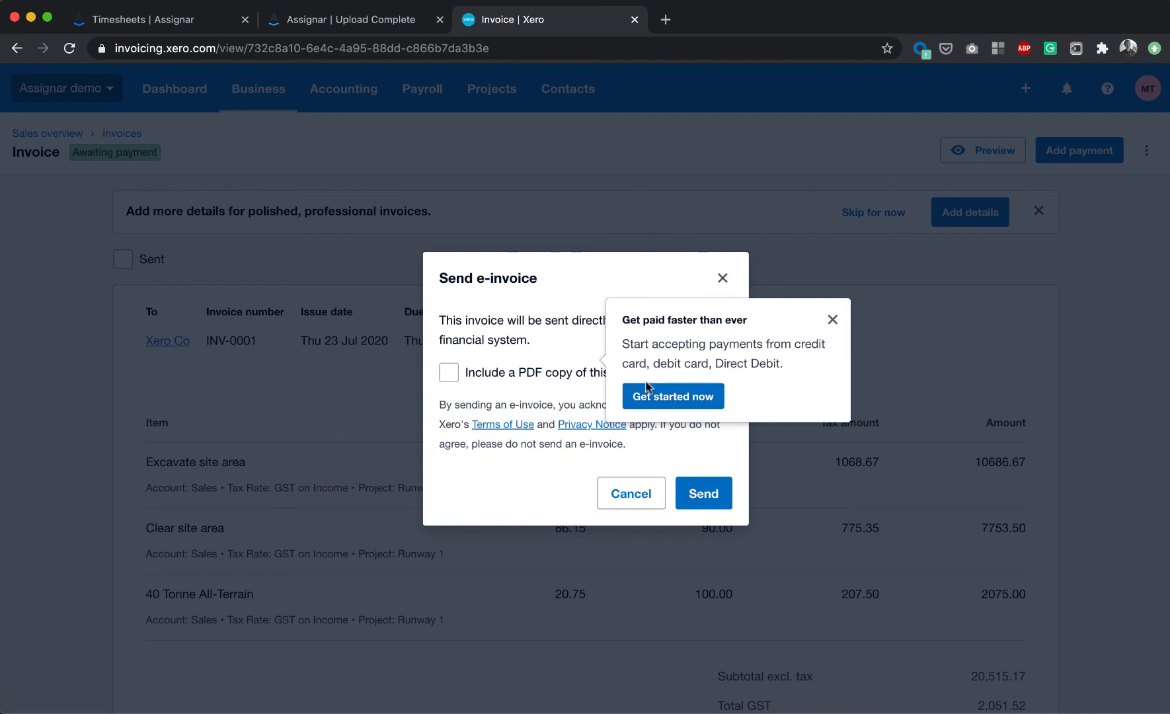
pyautogui.click(833, 320)
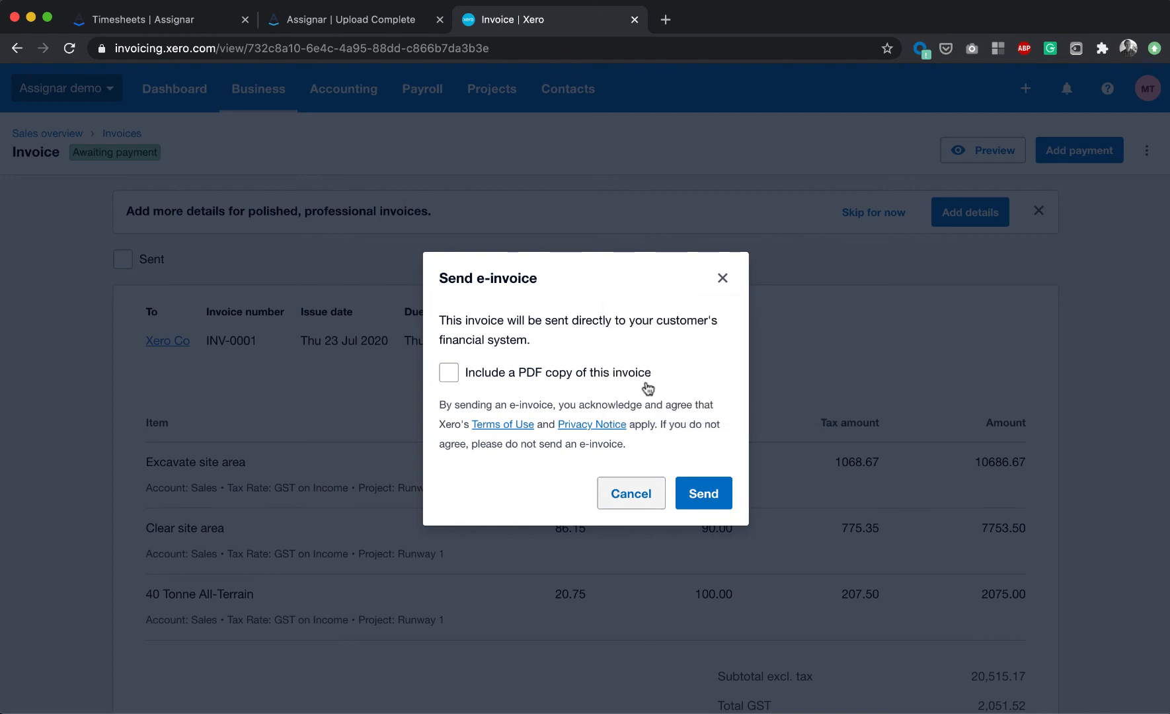
pyautogui.click(631, 493)
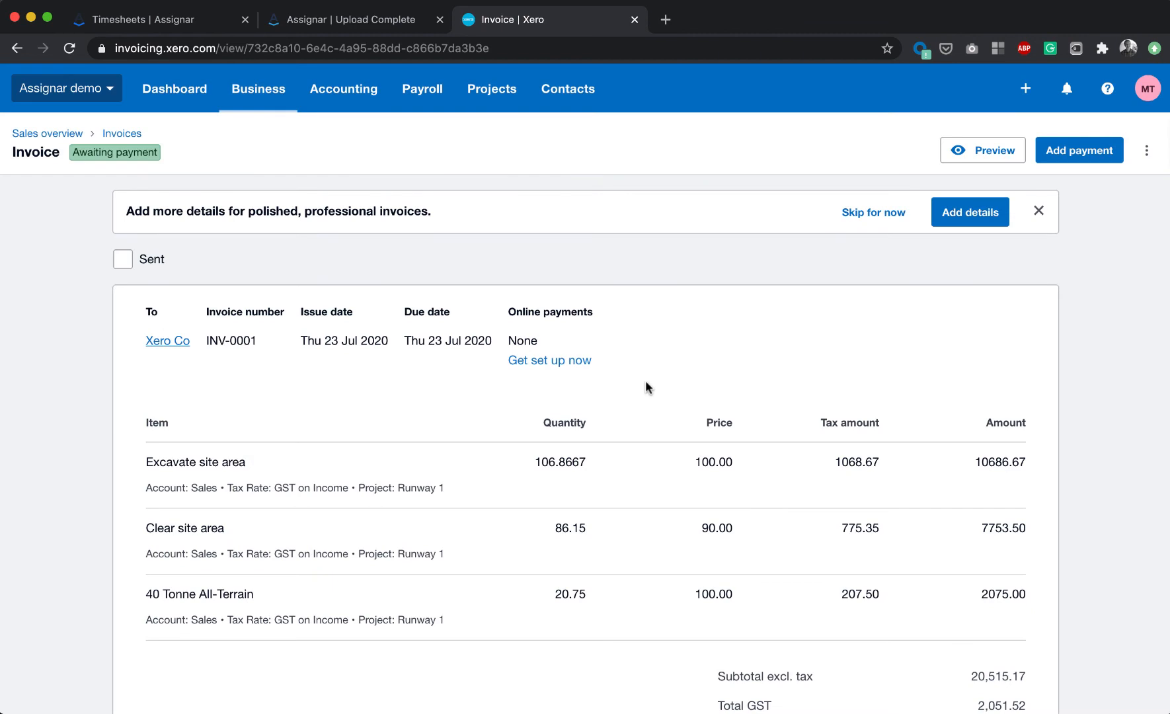
# - Go back to the list of all in-progress projects and open a project
pyautogui.click(492, 89)
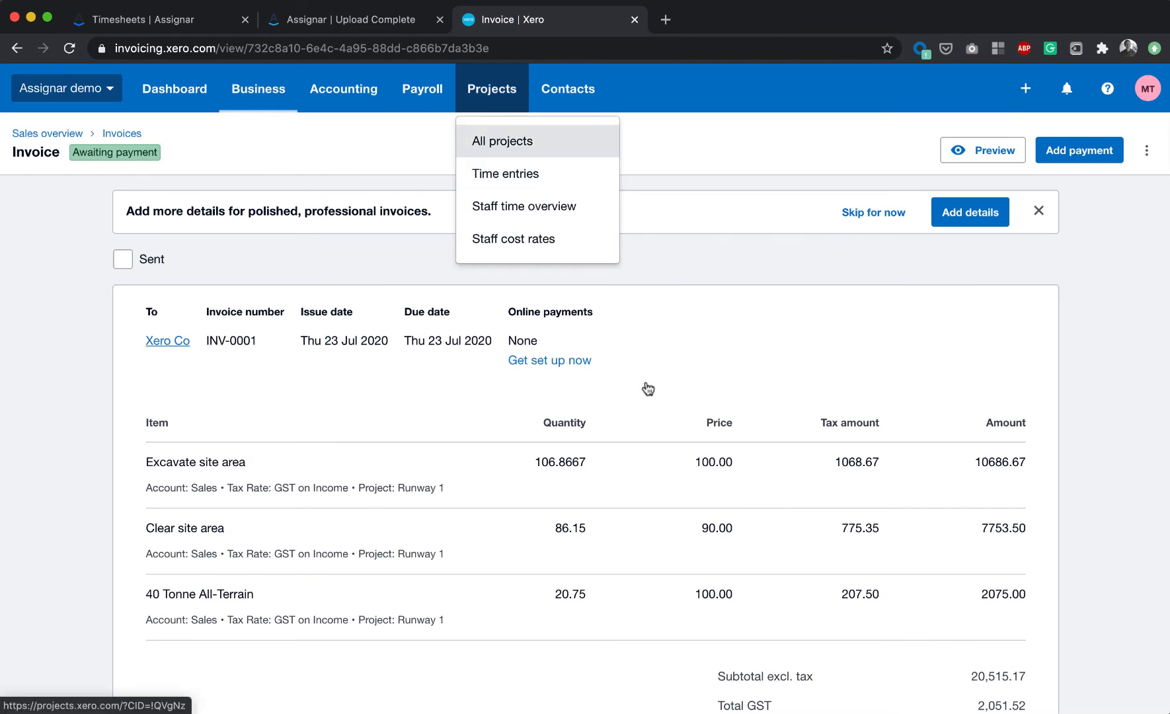
pyautogui.click(502, 140)
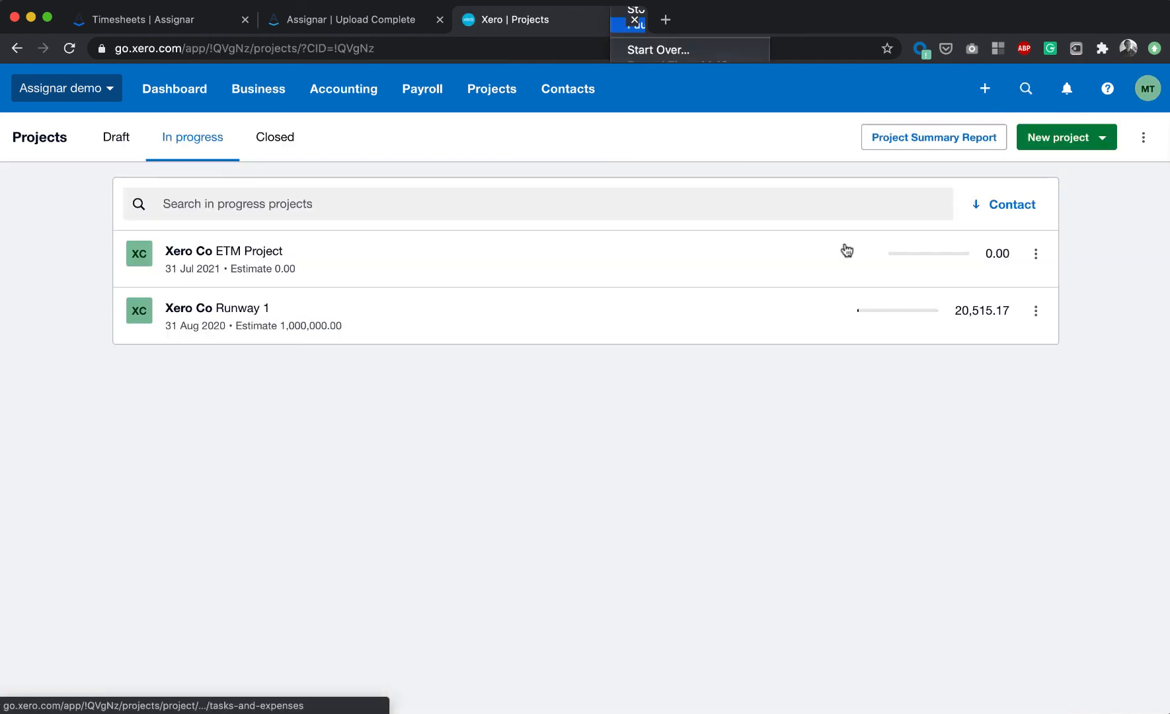
pyautogui.click(845, 245)
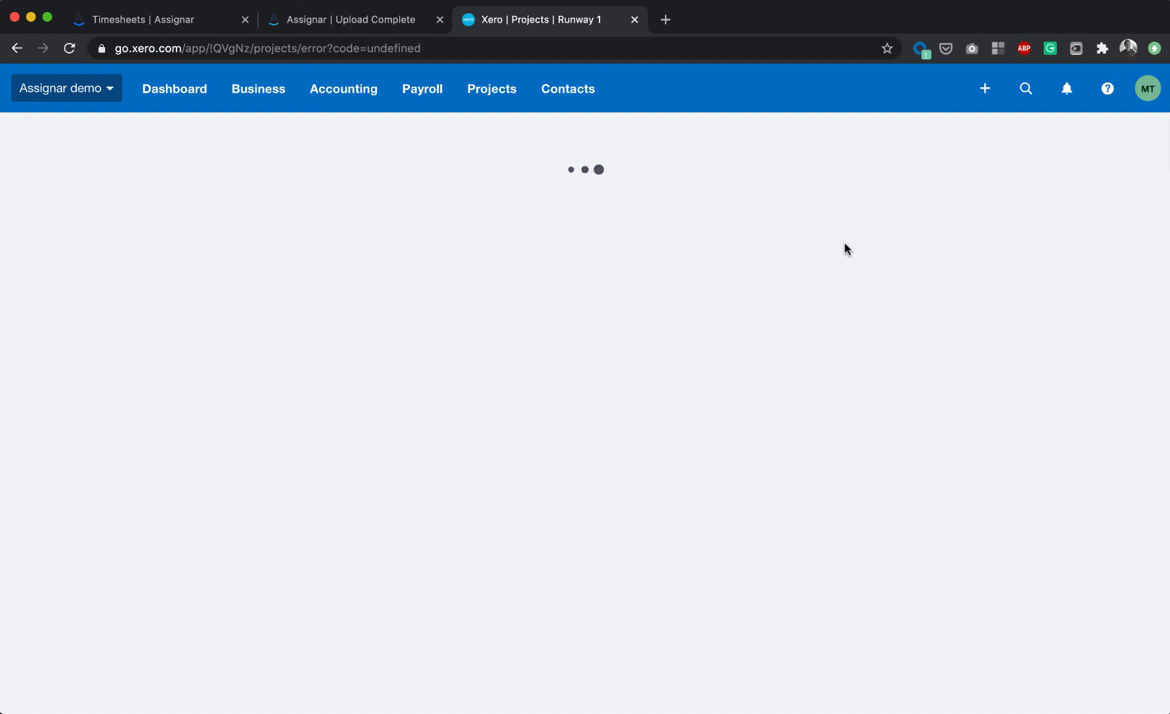
# - Switch back to the UpSheets Upload Complete page and review the uploaded records
pyautogui.hotkey('ctrl', 'shift', 'Tab')
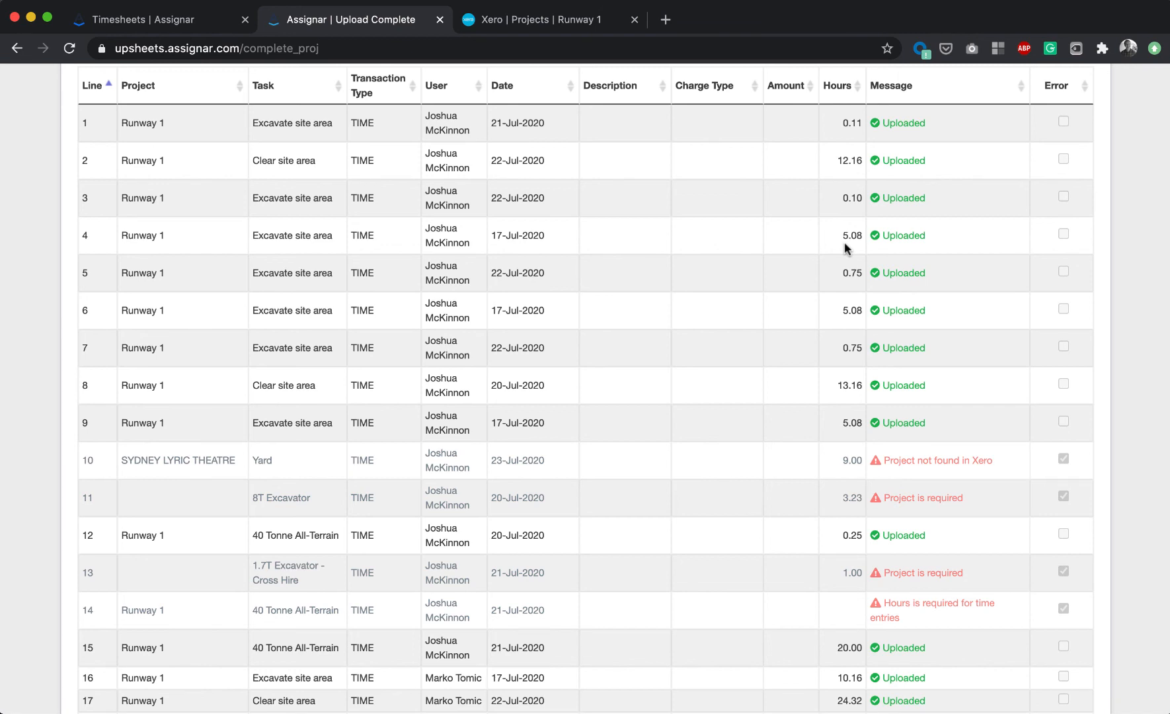
pyautogui.scroll(5, 844, 243)
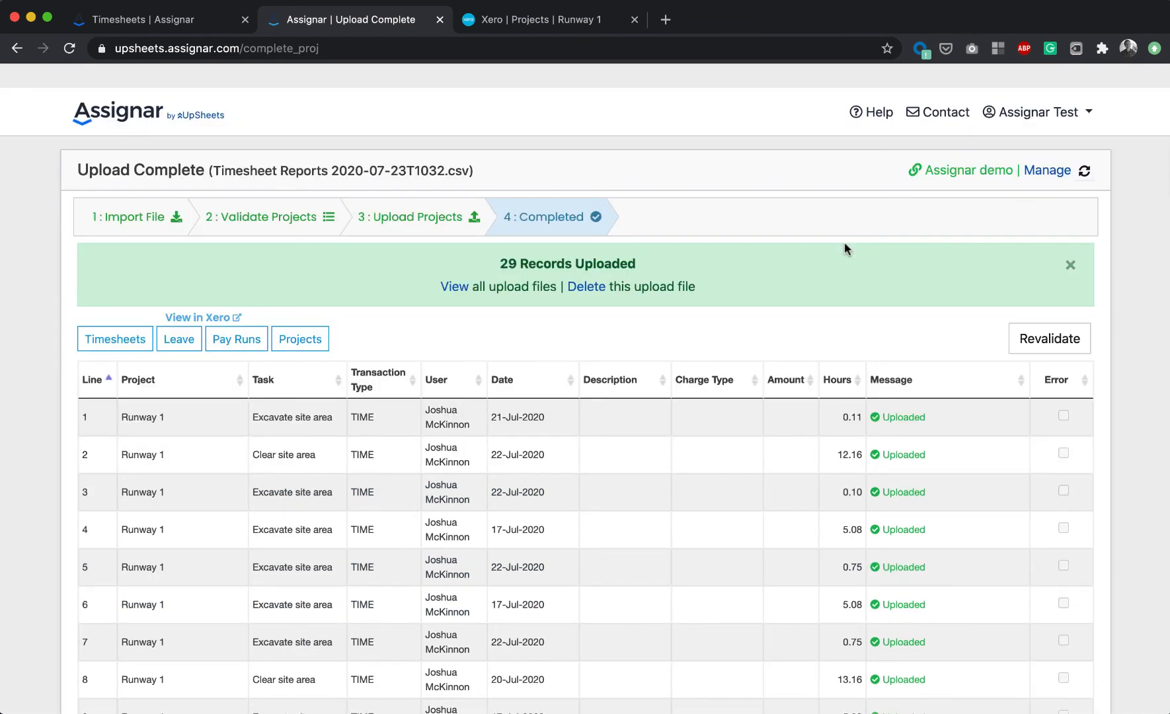
pyautogui.scroll(-1, 844, 248)
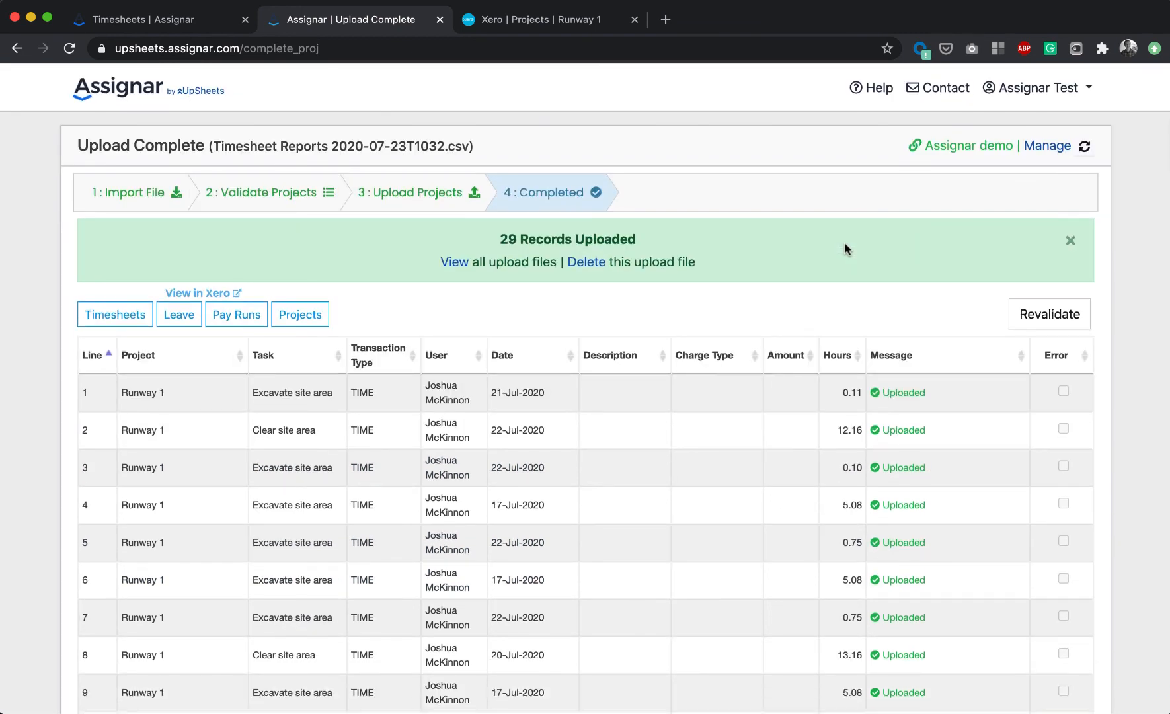